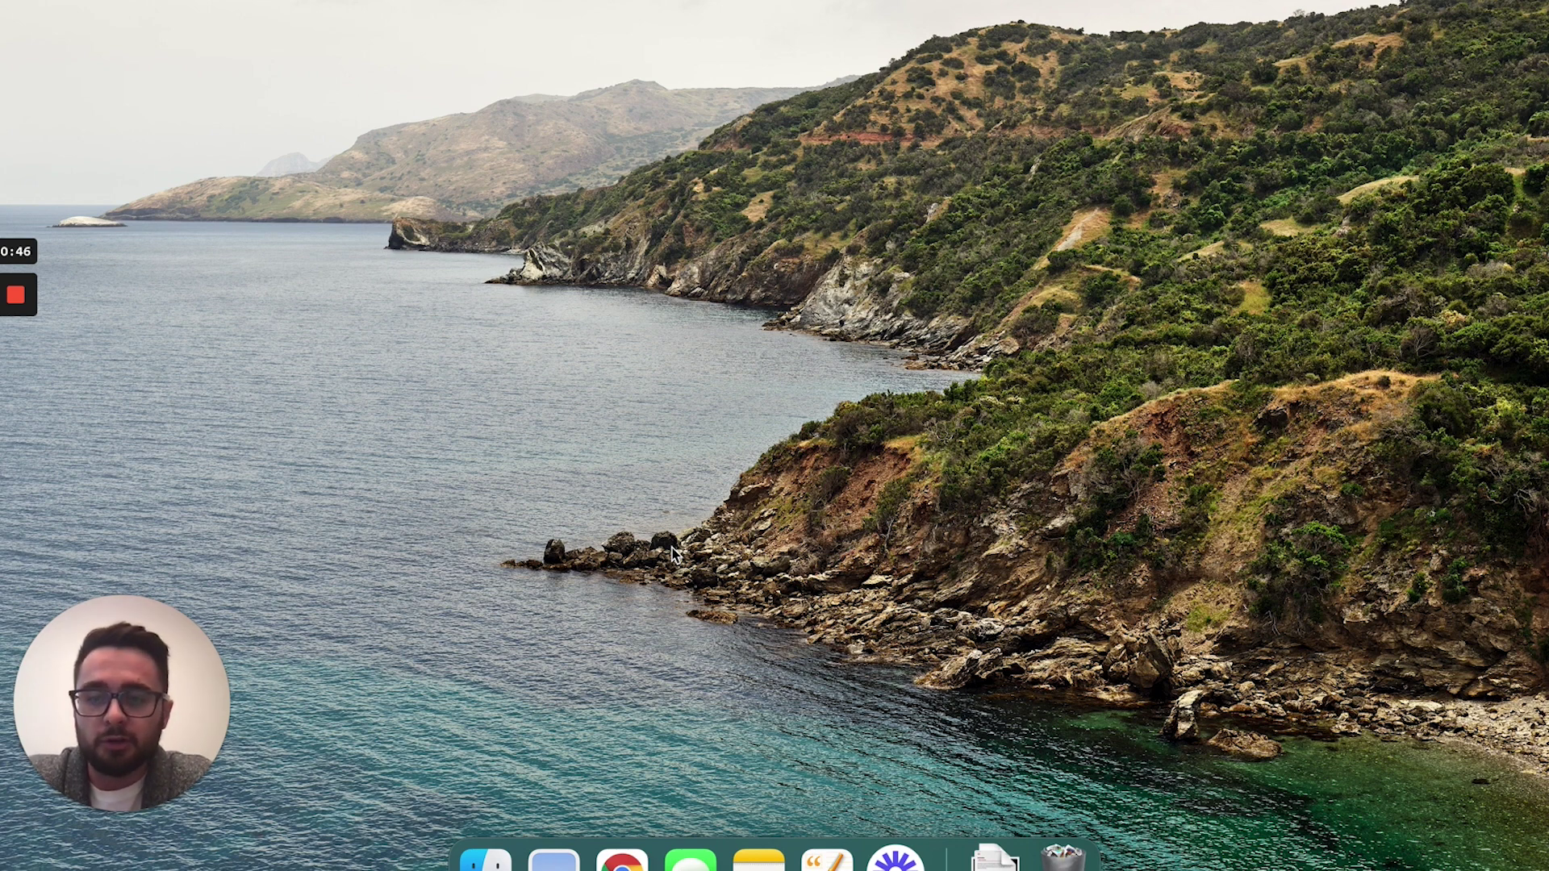
Switch to Chrome and examine the winning-tenant totals and the average leads per channel in the Property Fills - Marketing Tracker spreadsheet.
{"action": "left_click", "coordinate": [622, 857]}
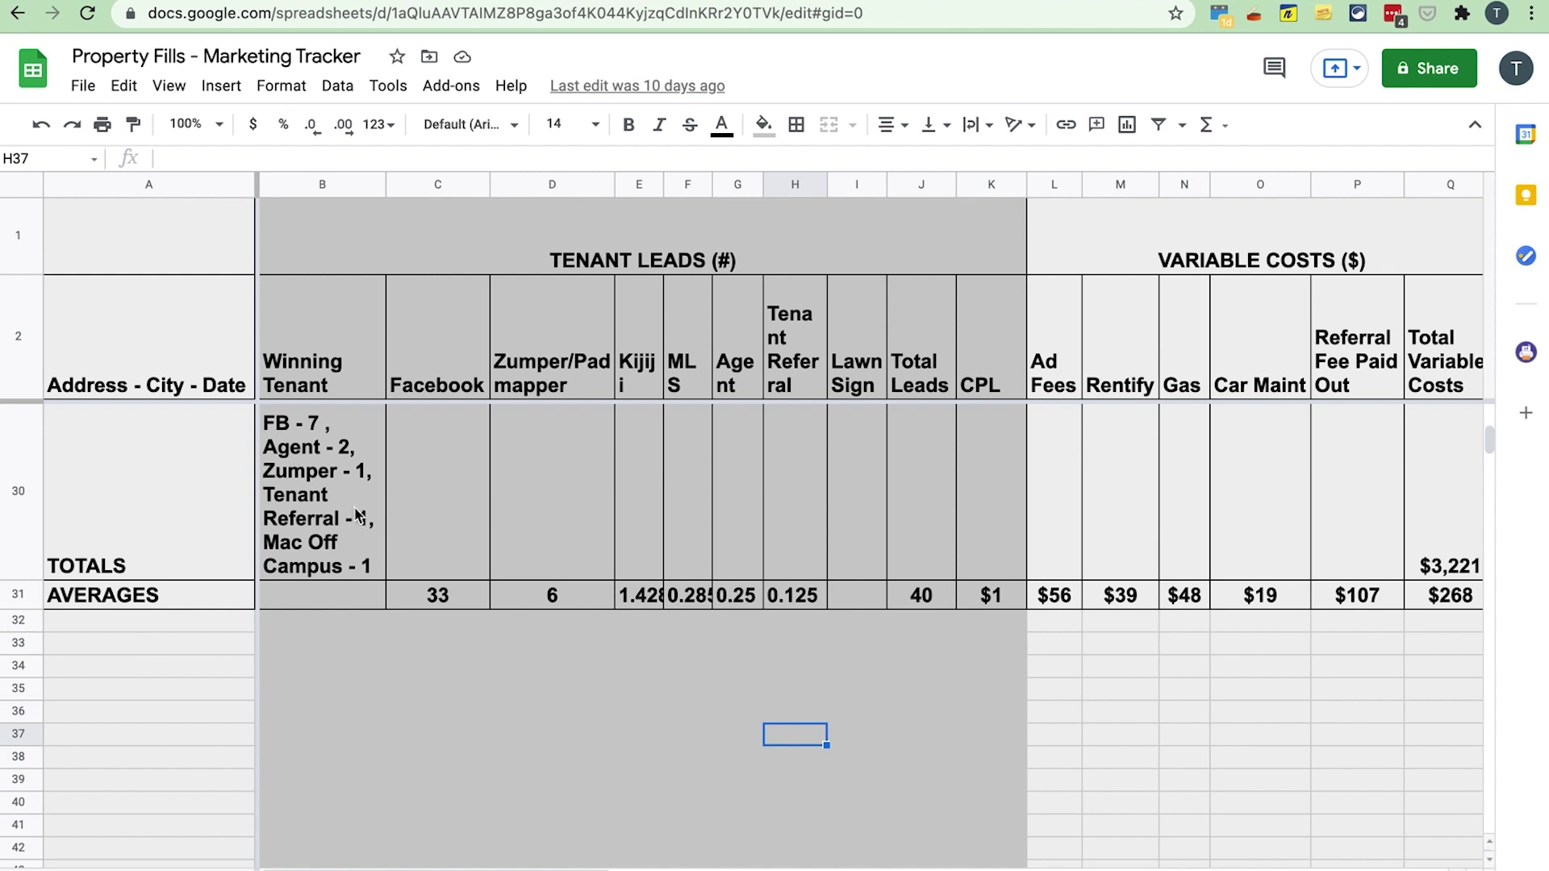
{"action": "left_click", "coordinate": [322, 444]}
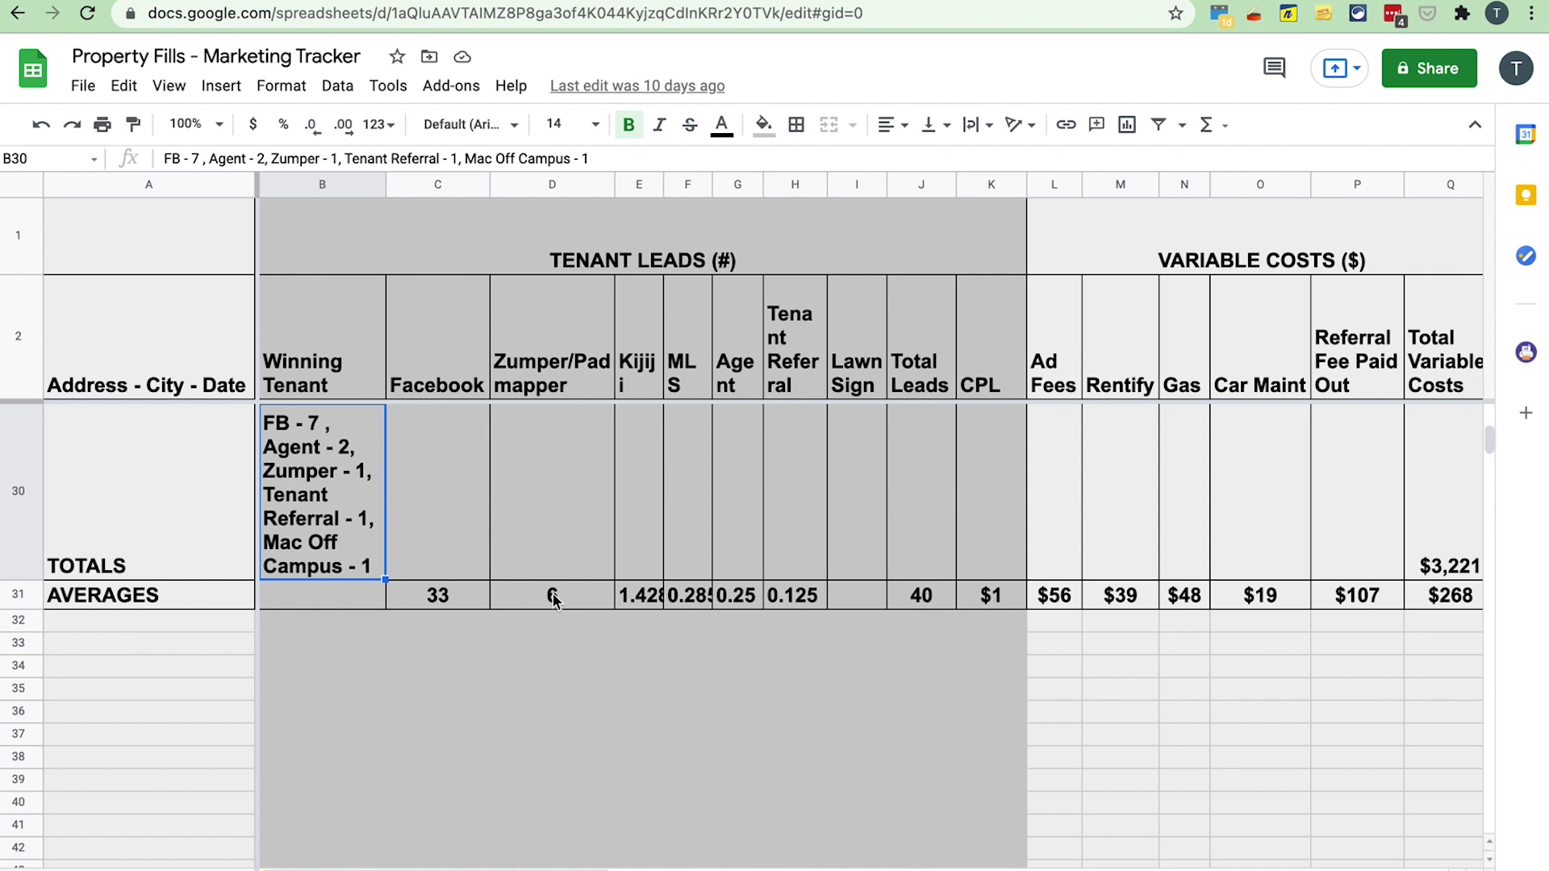
{"action": "left_click_drag", "start_coordinate": [794, 596], "coordinate": [456, 594]}
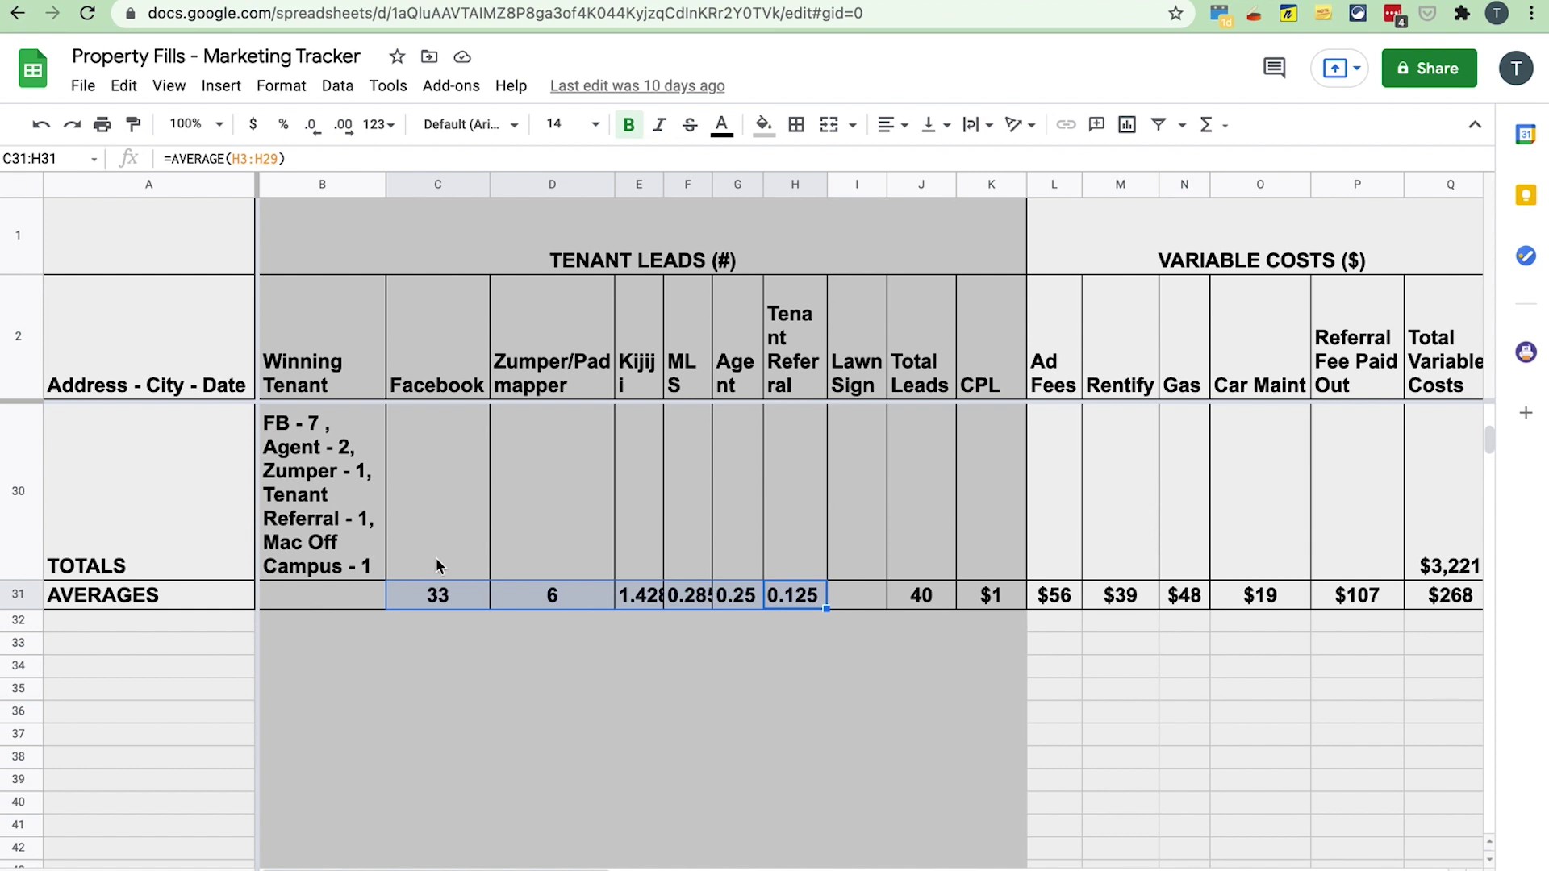
{"action": "left_click", "coordinate": [567, 597]}
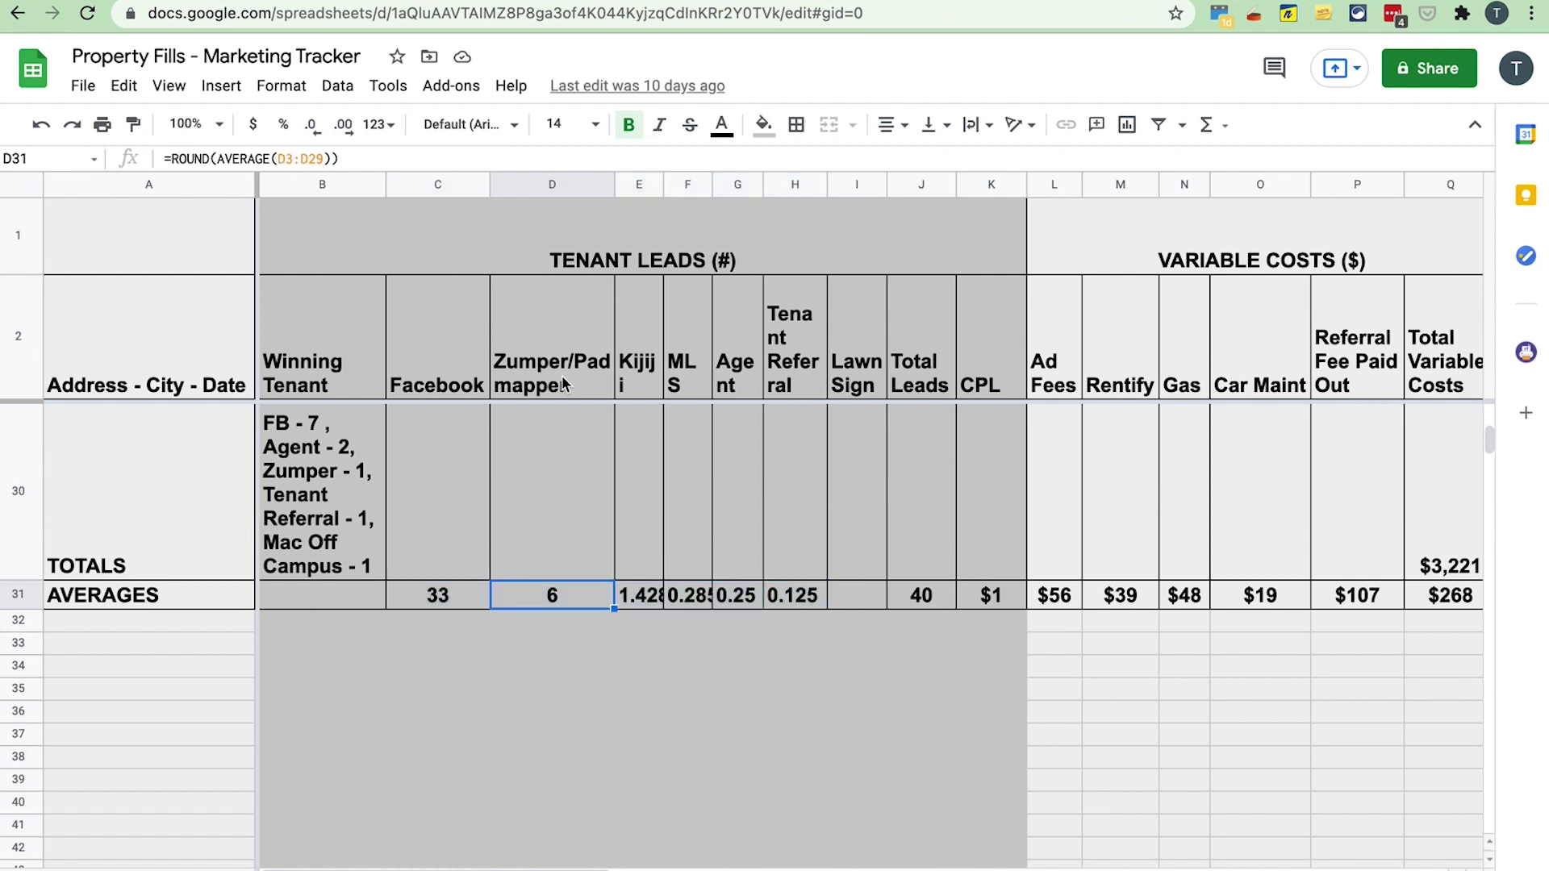
{"action": "left_click", "coordinate": [644, 603]}
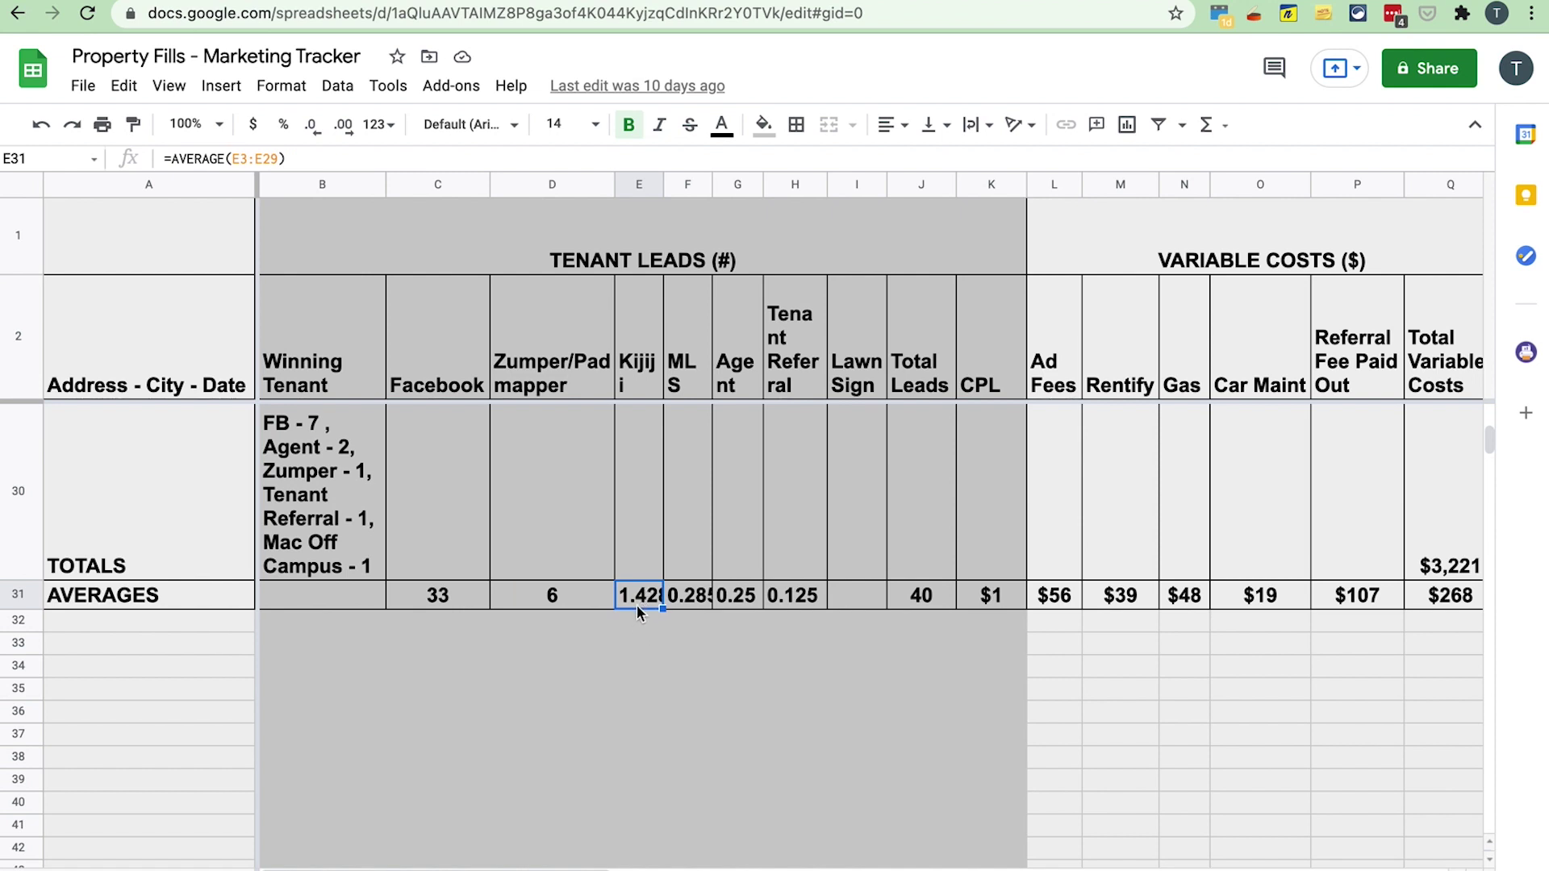
{"action": "left_click", "coordinate": [569, 599]}
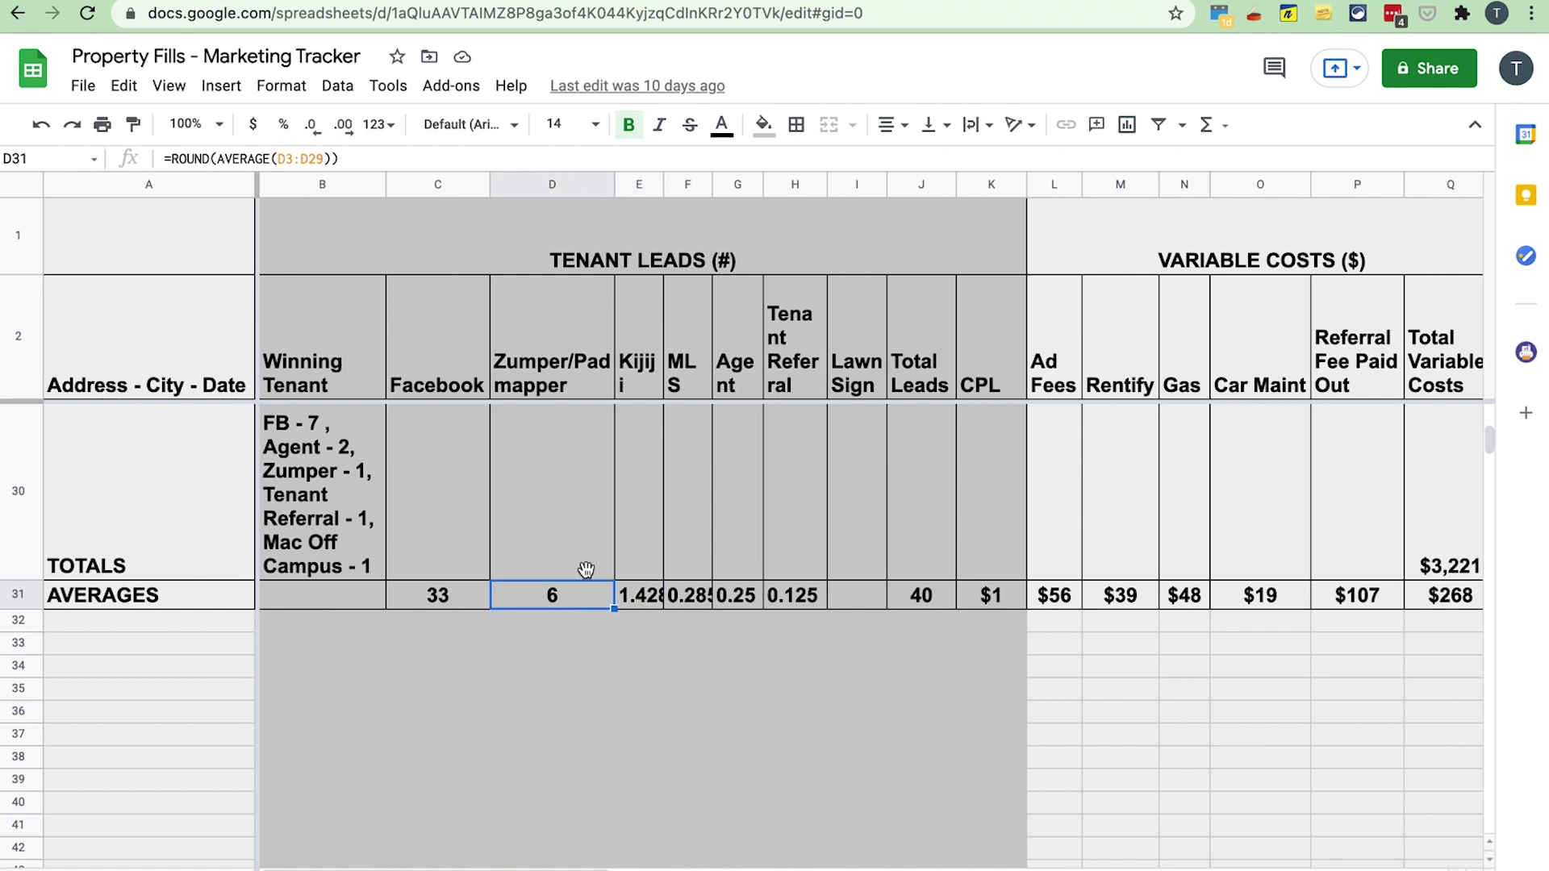
{"action": "left_click", "coordinate": [642, 597]}
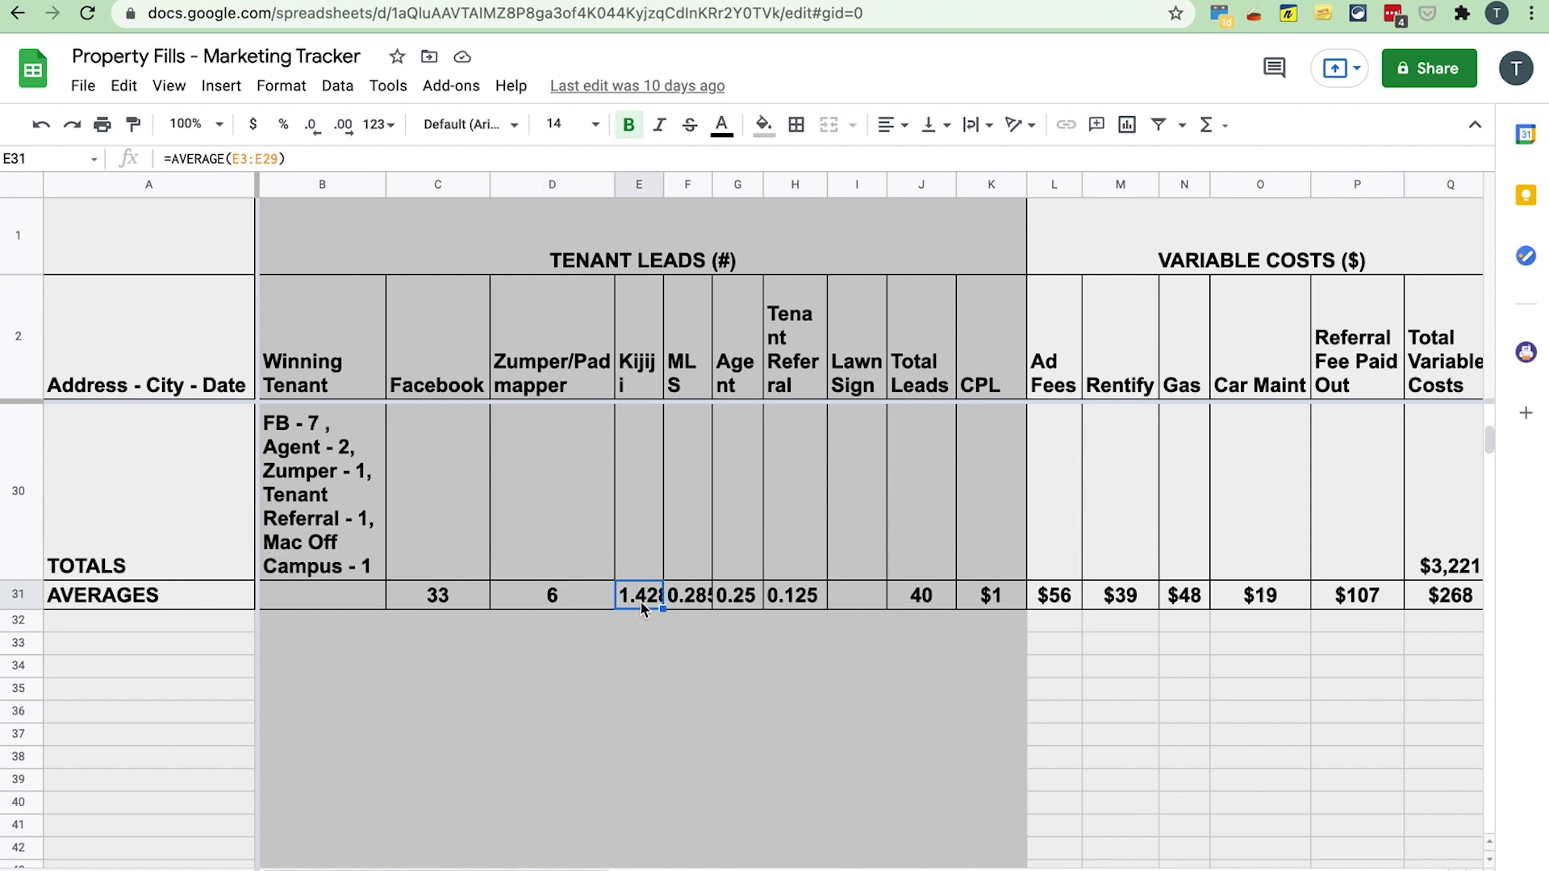
{"action": "left_click", "coordinate": [691, 601]}
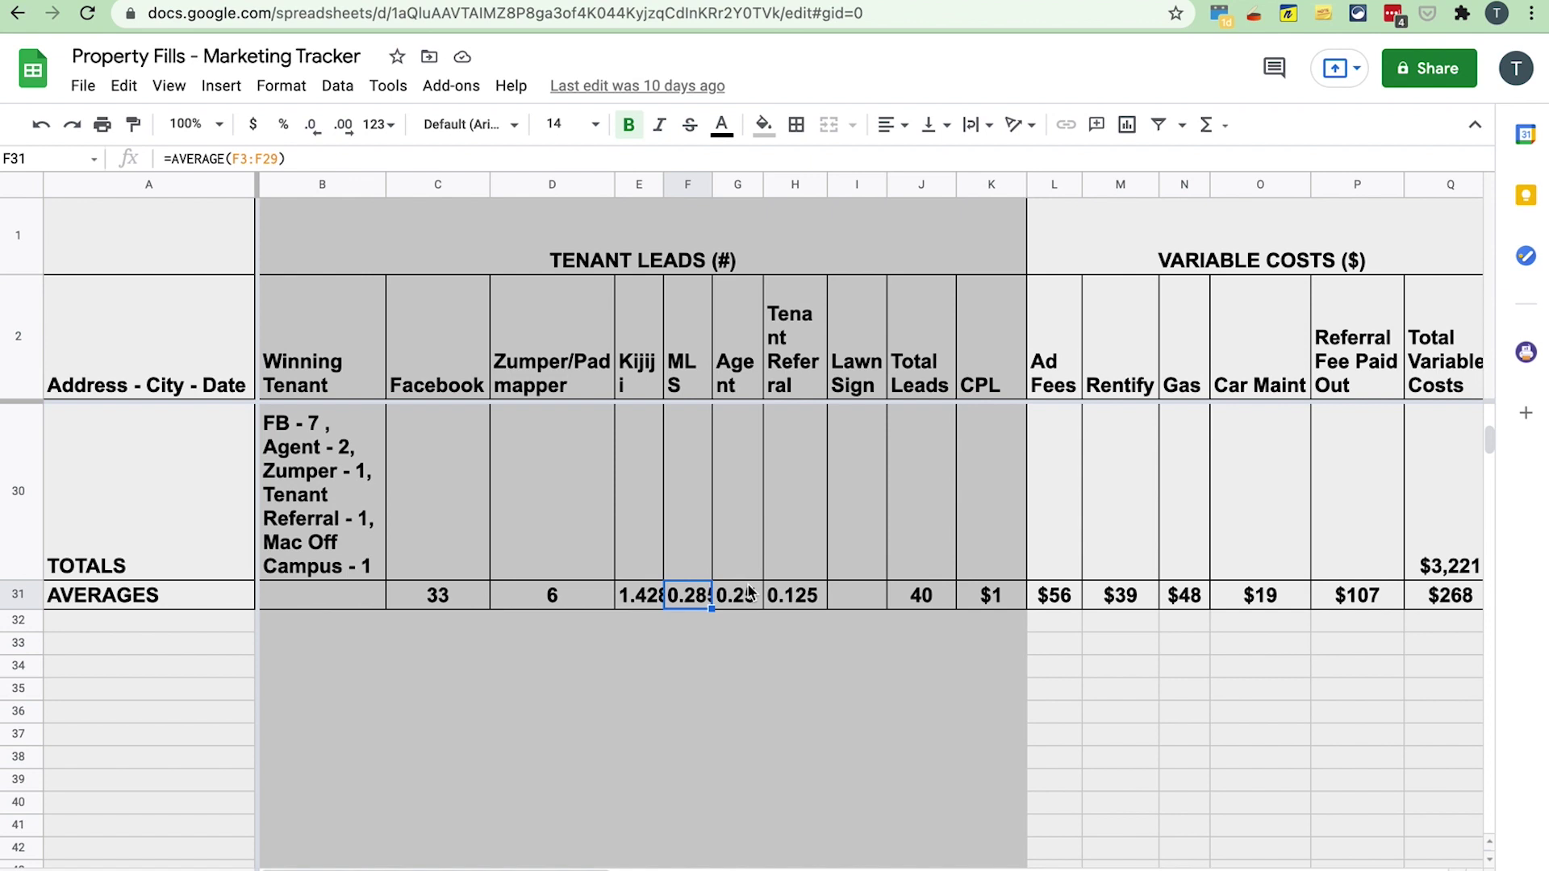
{"action": "left_click", "coordinate": [799, 596]}
{"action": "left_click", "coordinate": [755, 602]}
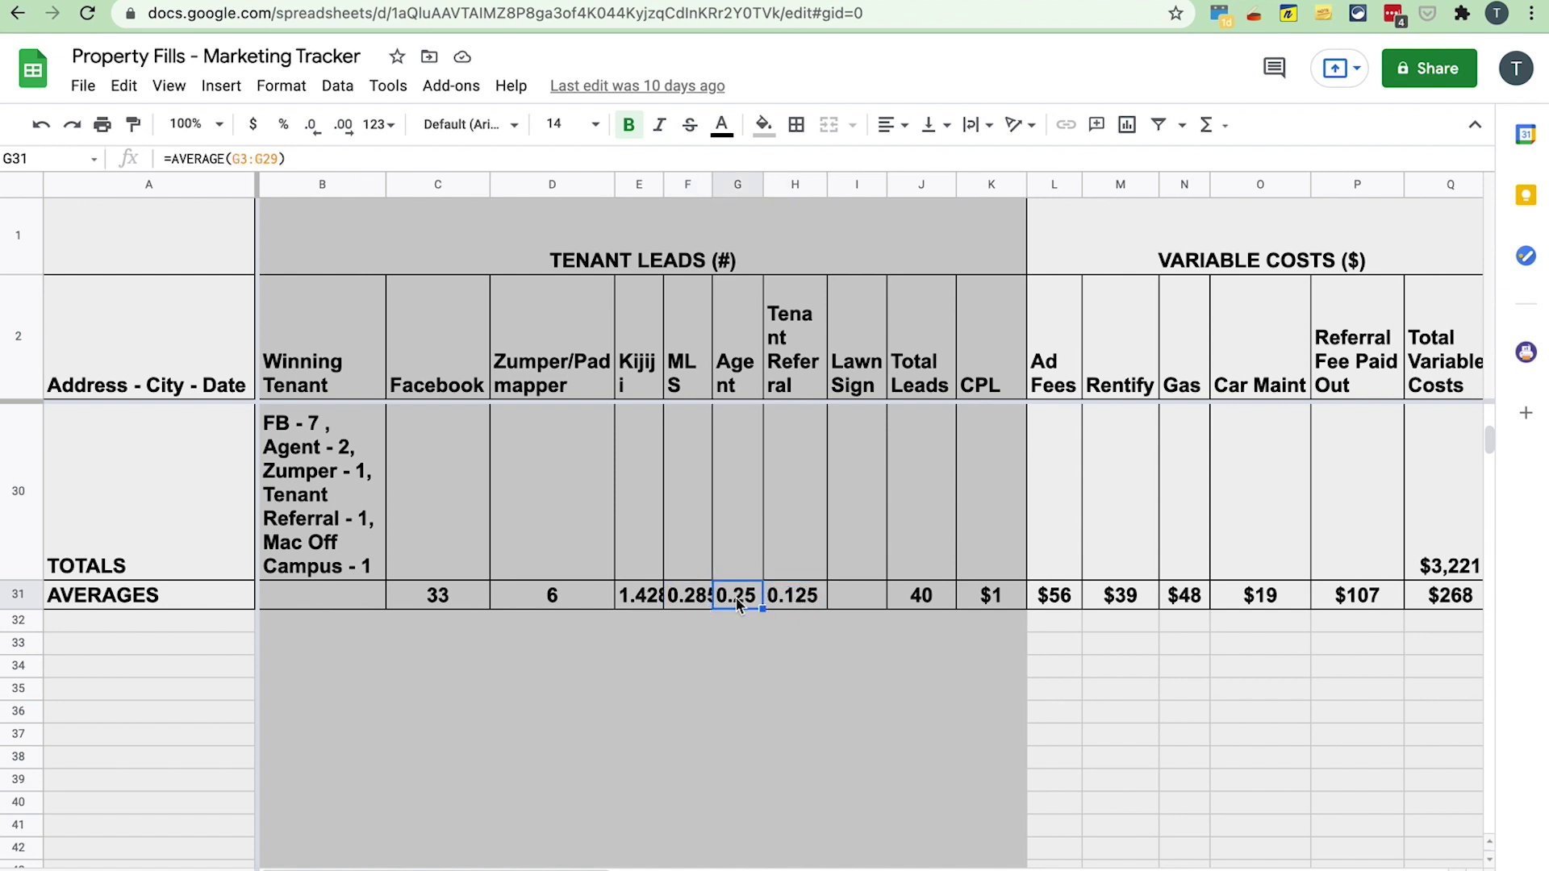
{"action": "left_click", "coordinate": [442, 596]}
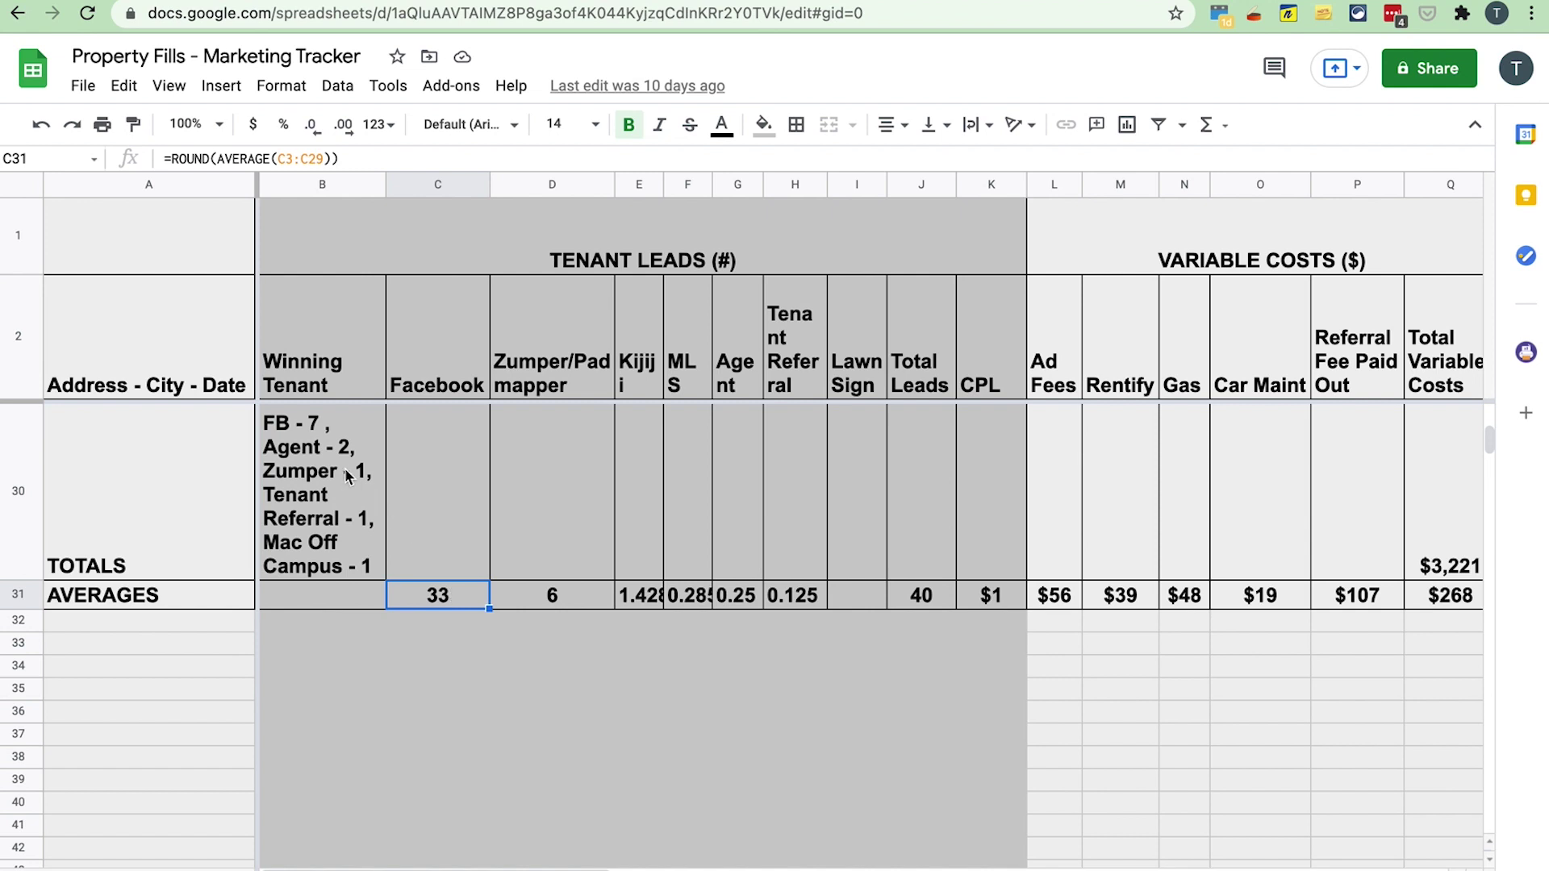
{"action": "left_click", "coordinate": [319, 425]}
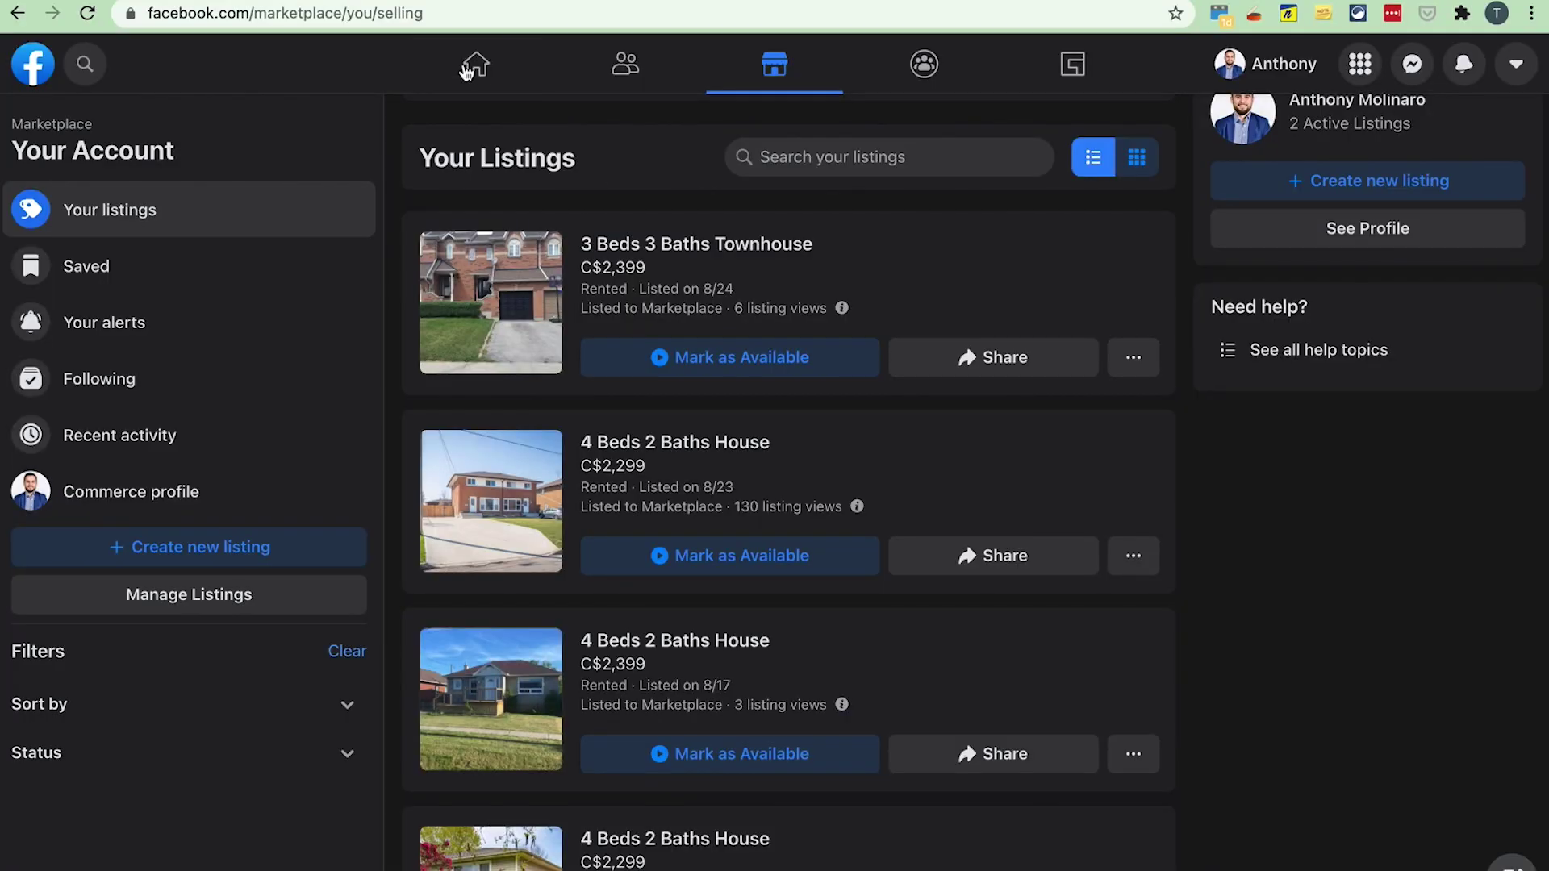
Switch to Facebook Marketplace and start a new listing of the type Home for Sale or Rent.
{"action": "left_click", "coordinate": [474, 75]}
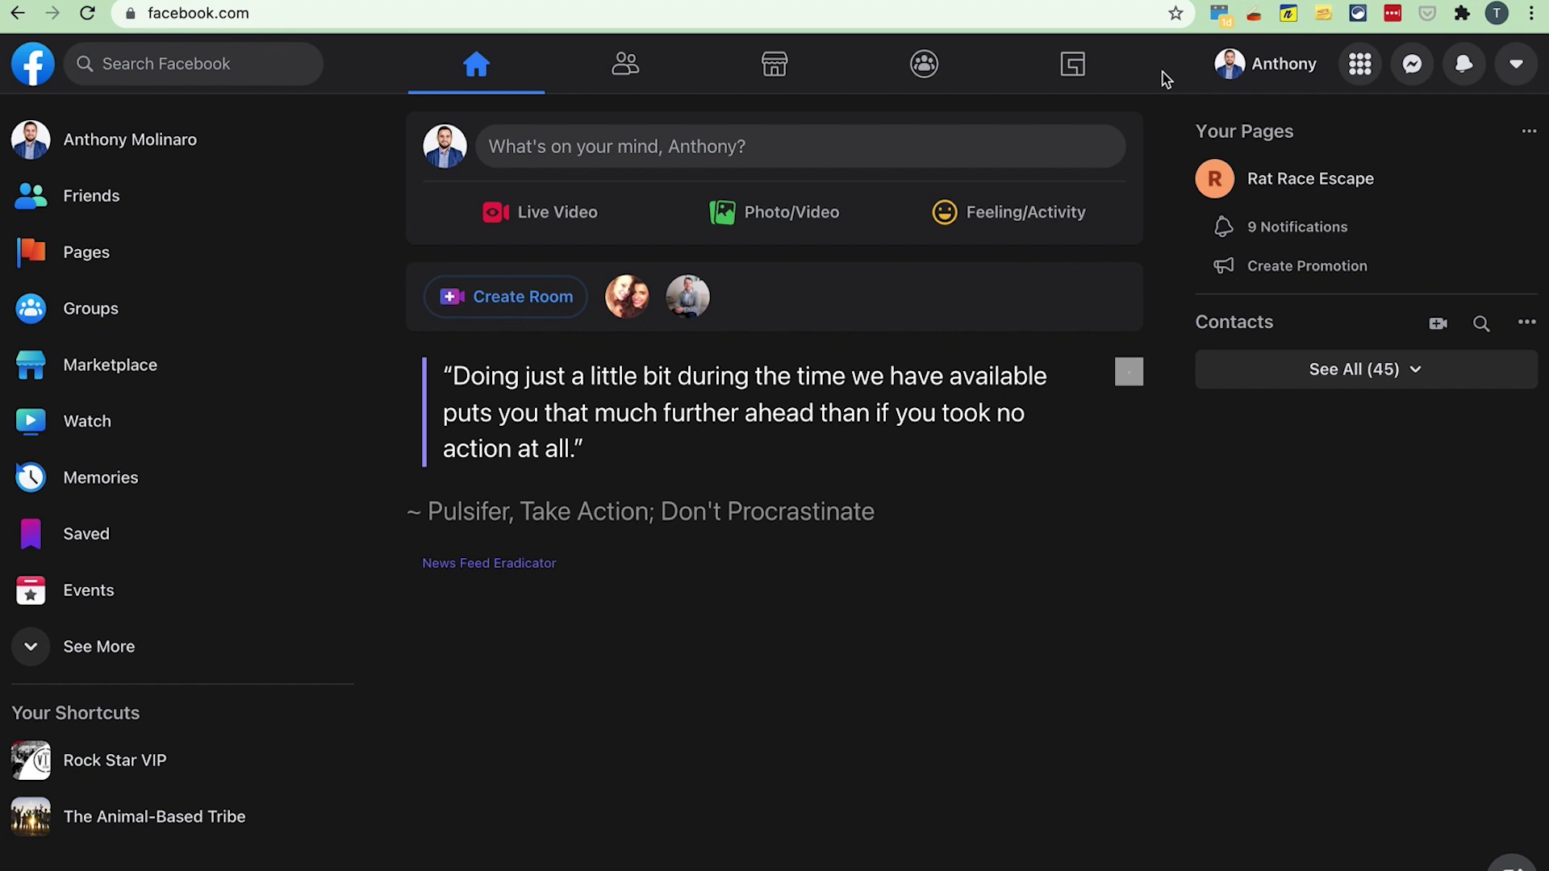
{"action": "left_click", "coordinate": [780, 72]}
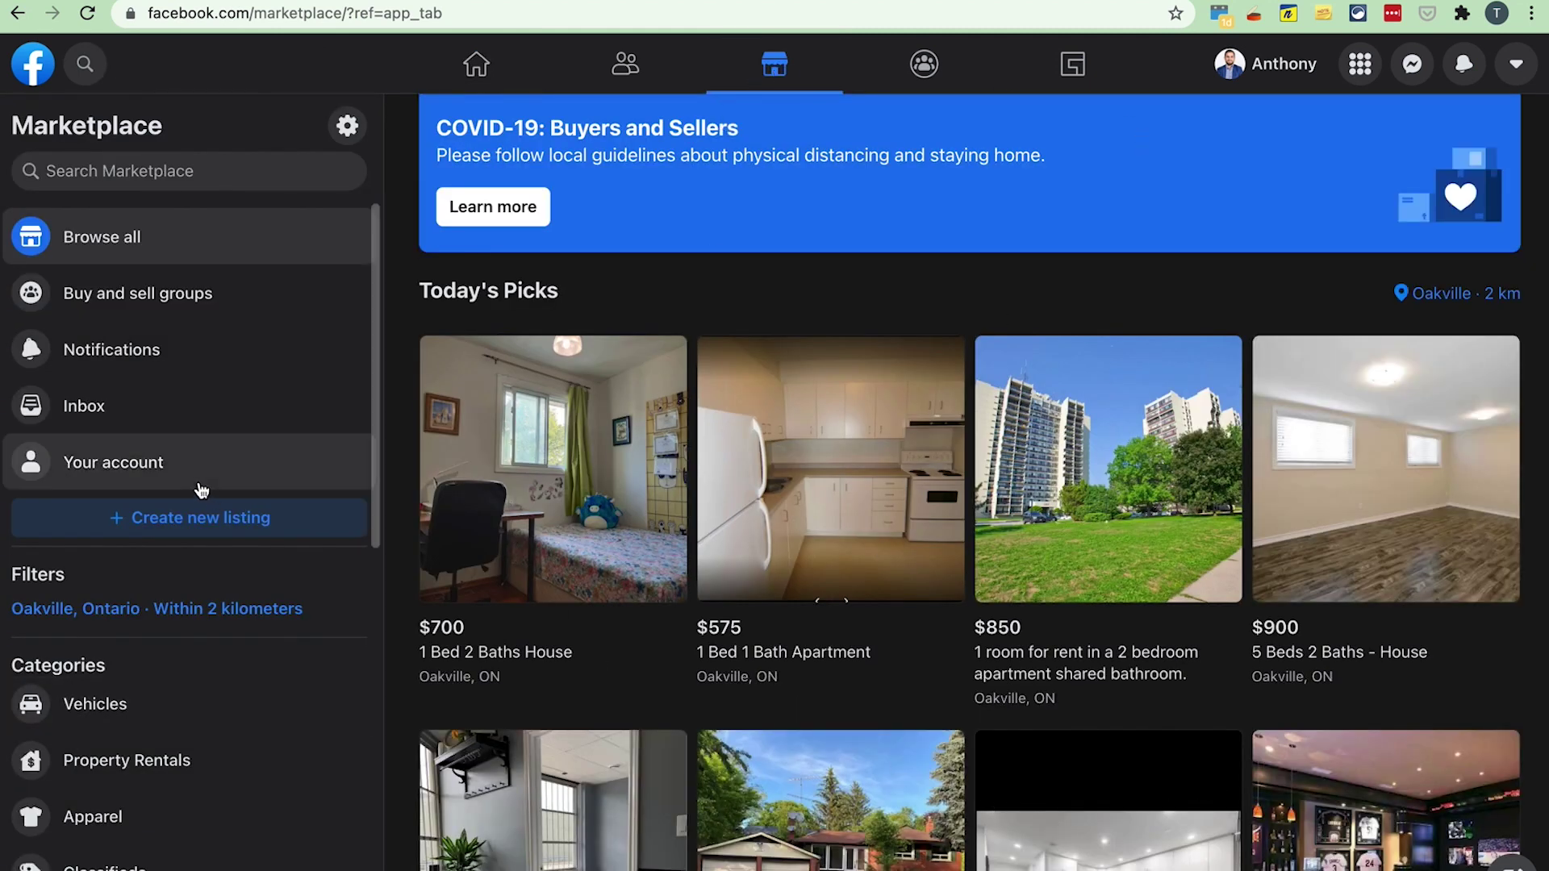
{"action": "left_click", "coordinate": [179, 520]}
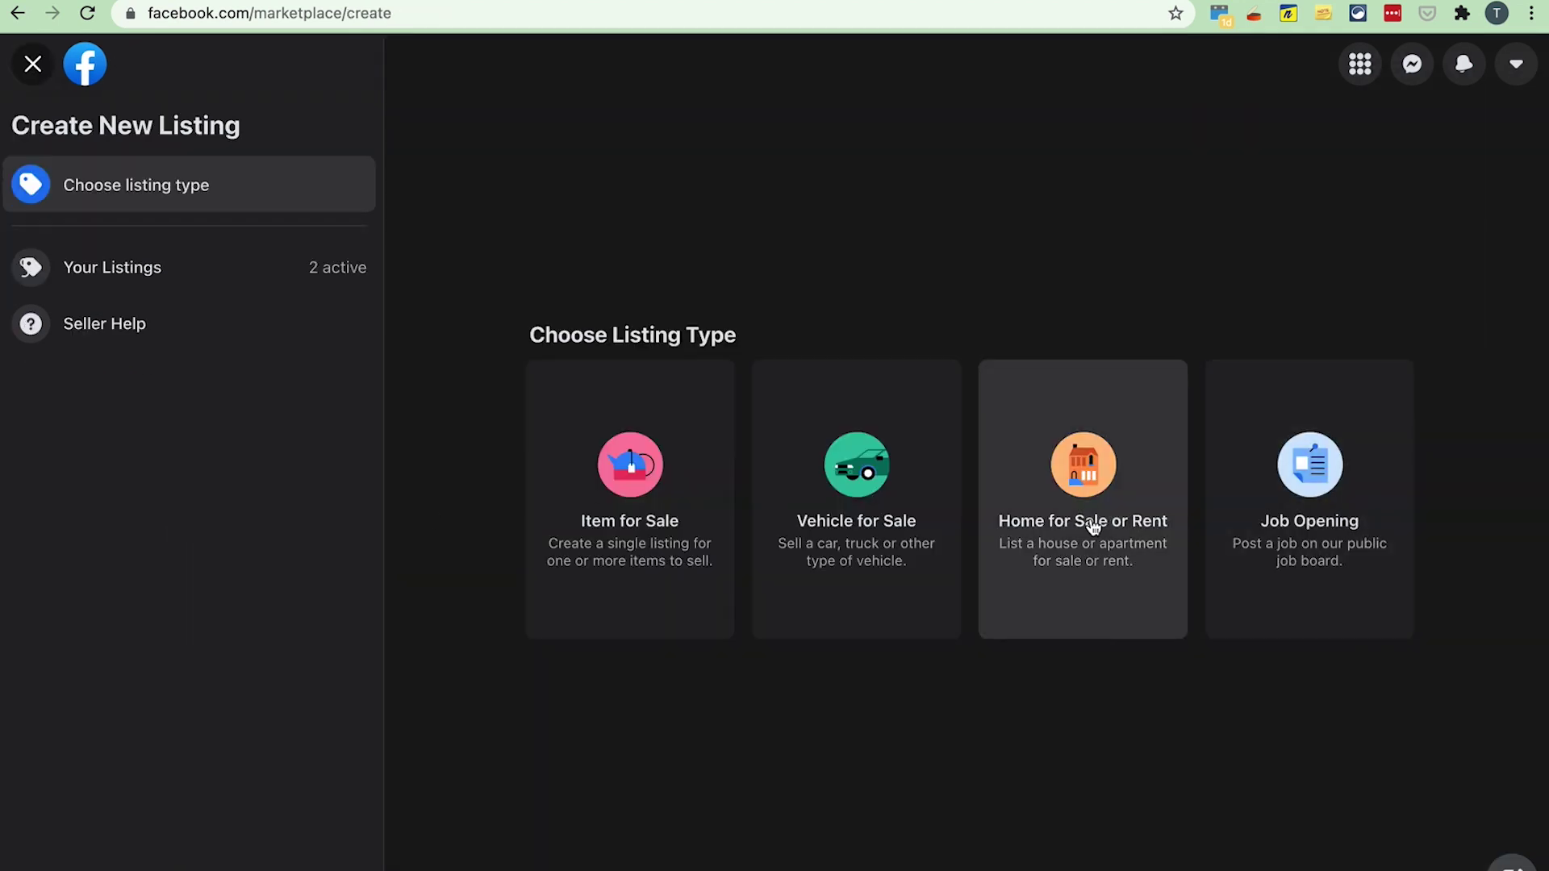
{"action": "left_click", "coordinate": [1087, 540]}
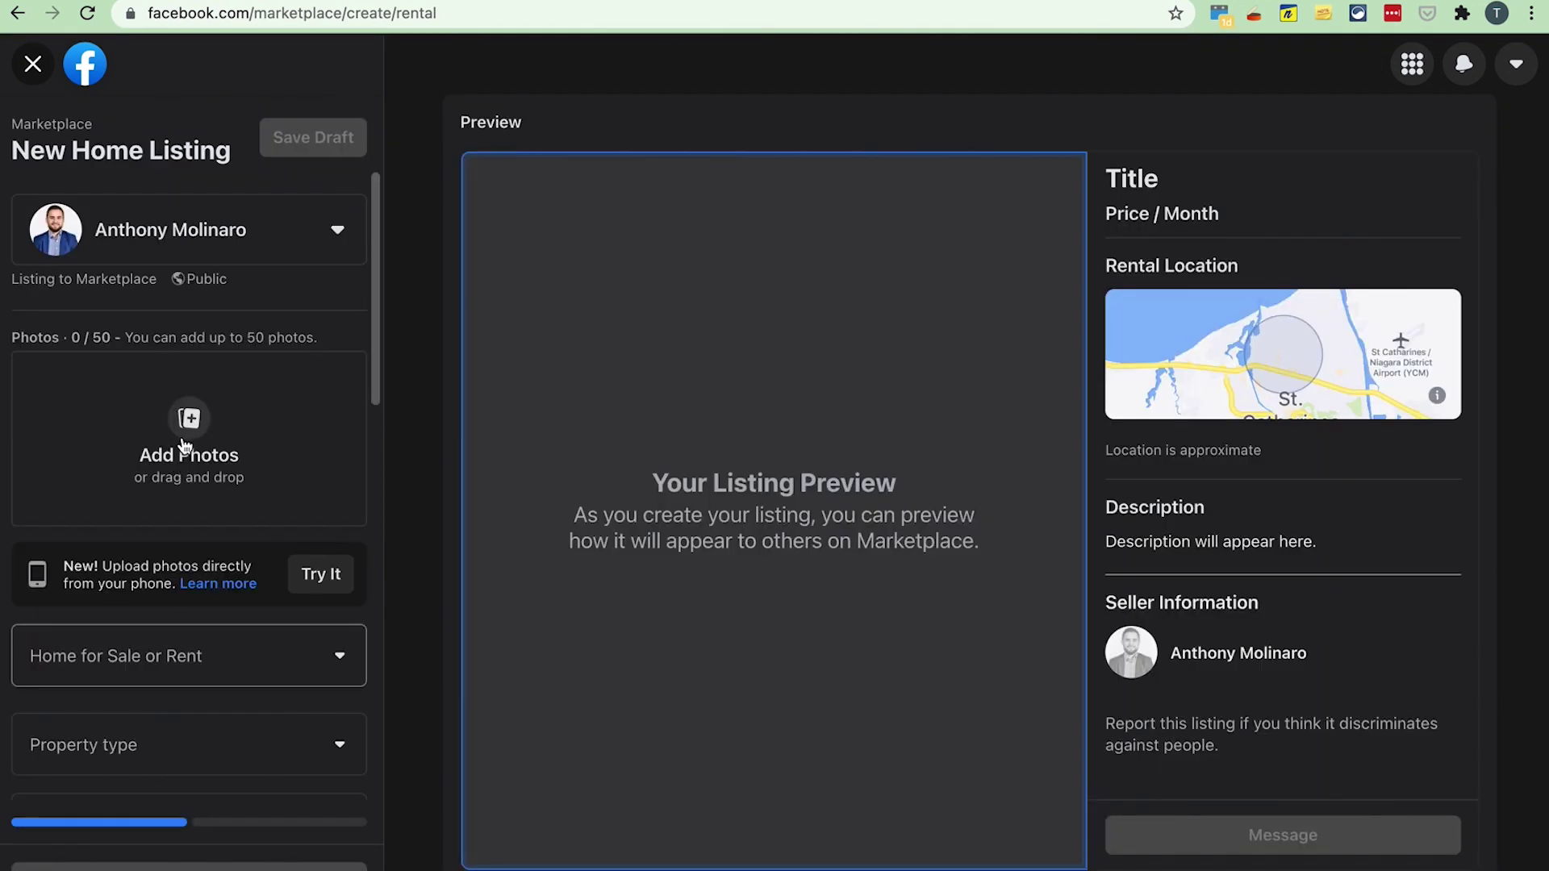
Add the photos 1.jpg, 2.jpg and 3.jpg from the House Pictures for Ads folder to the listing.
{"action": "left_click", "coordinate": [183, 446]}
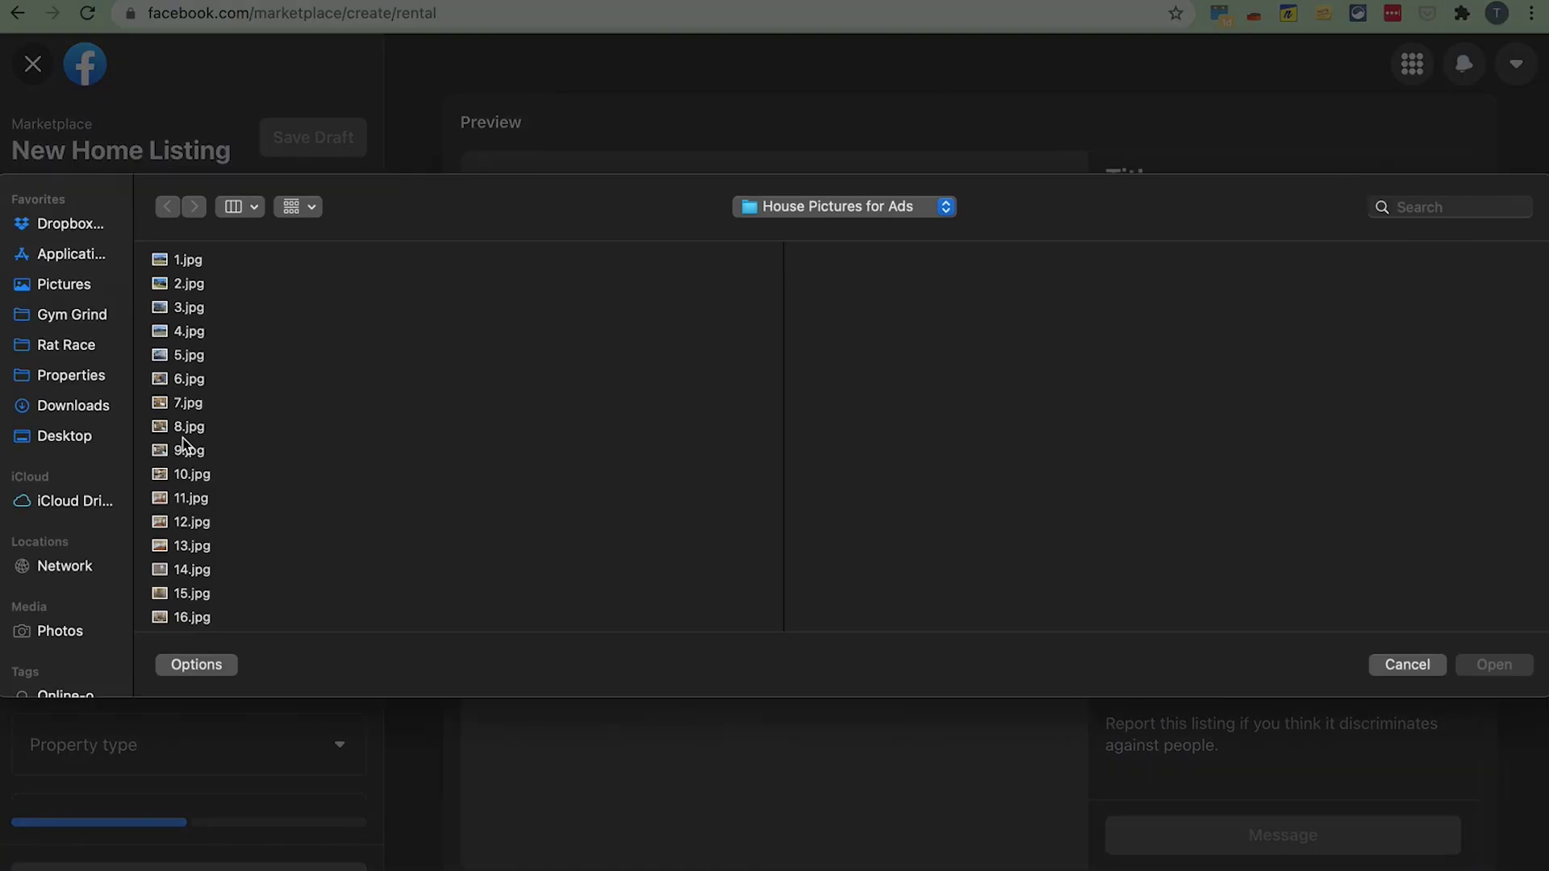
{"action": "left_click", "coordinate": [192, 260]}
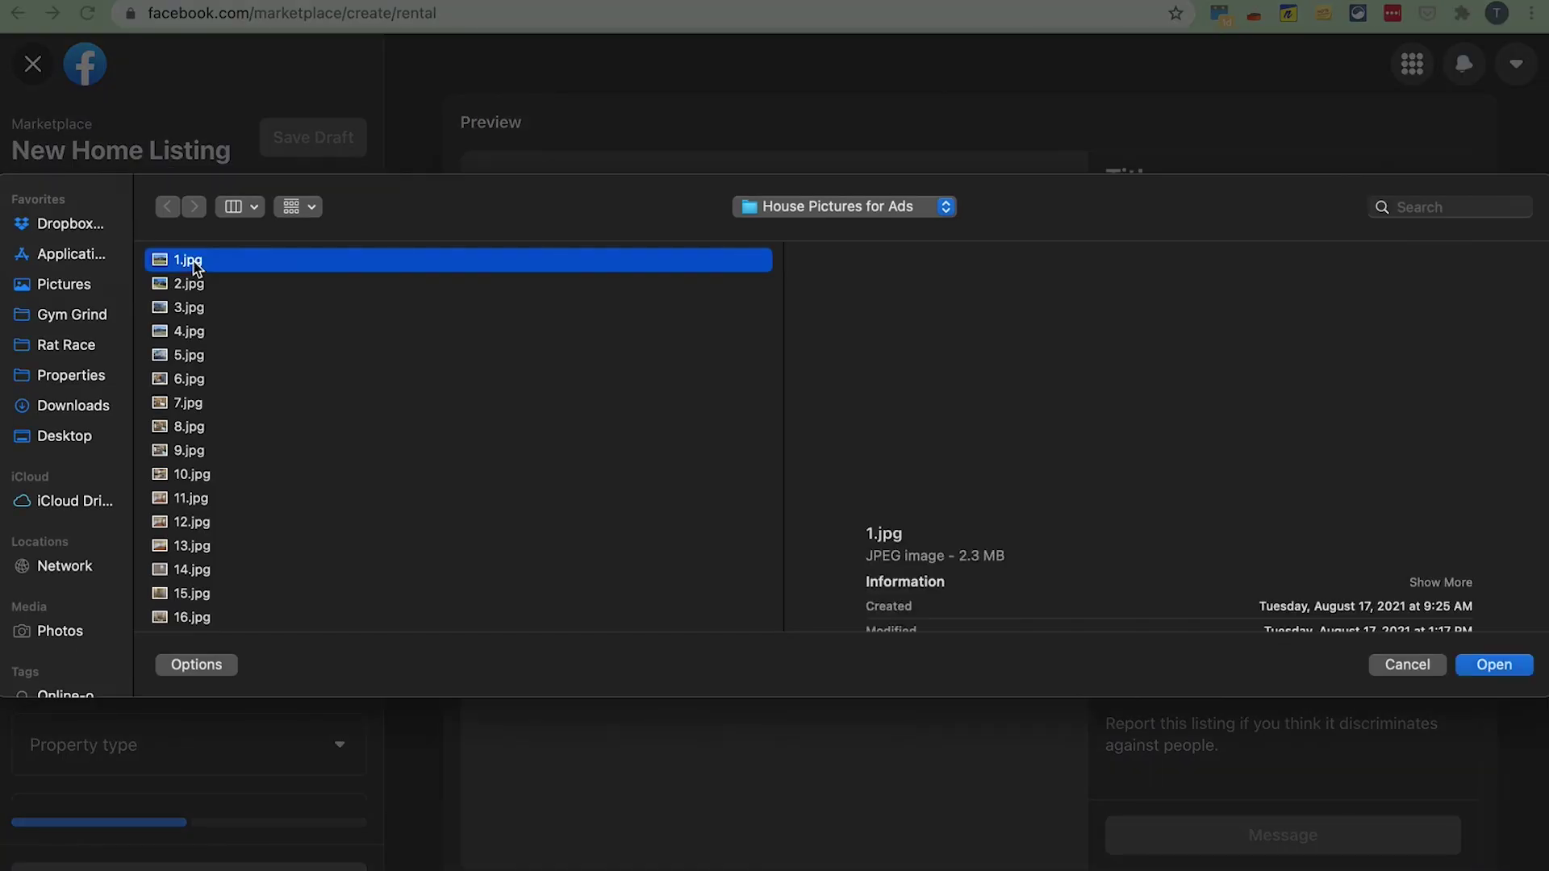
{"action": "left_click", "coordinate": [200, 304], "text": "super"}
{"action": "left_click", "coordinate": [199, 287], "text": "super"}
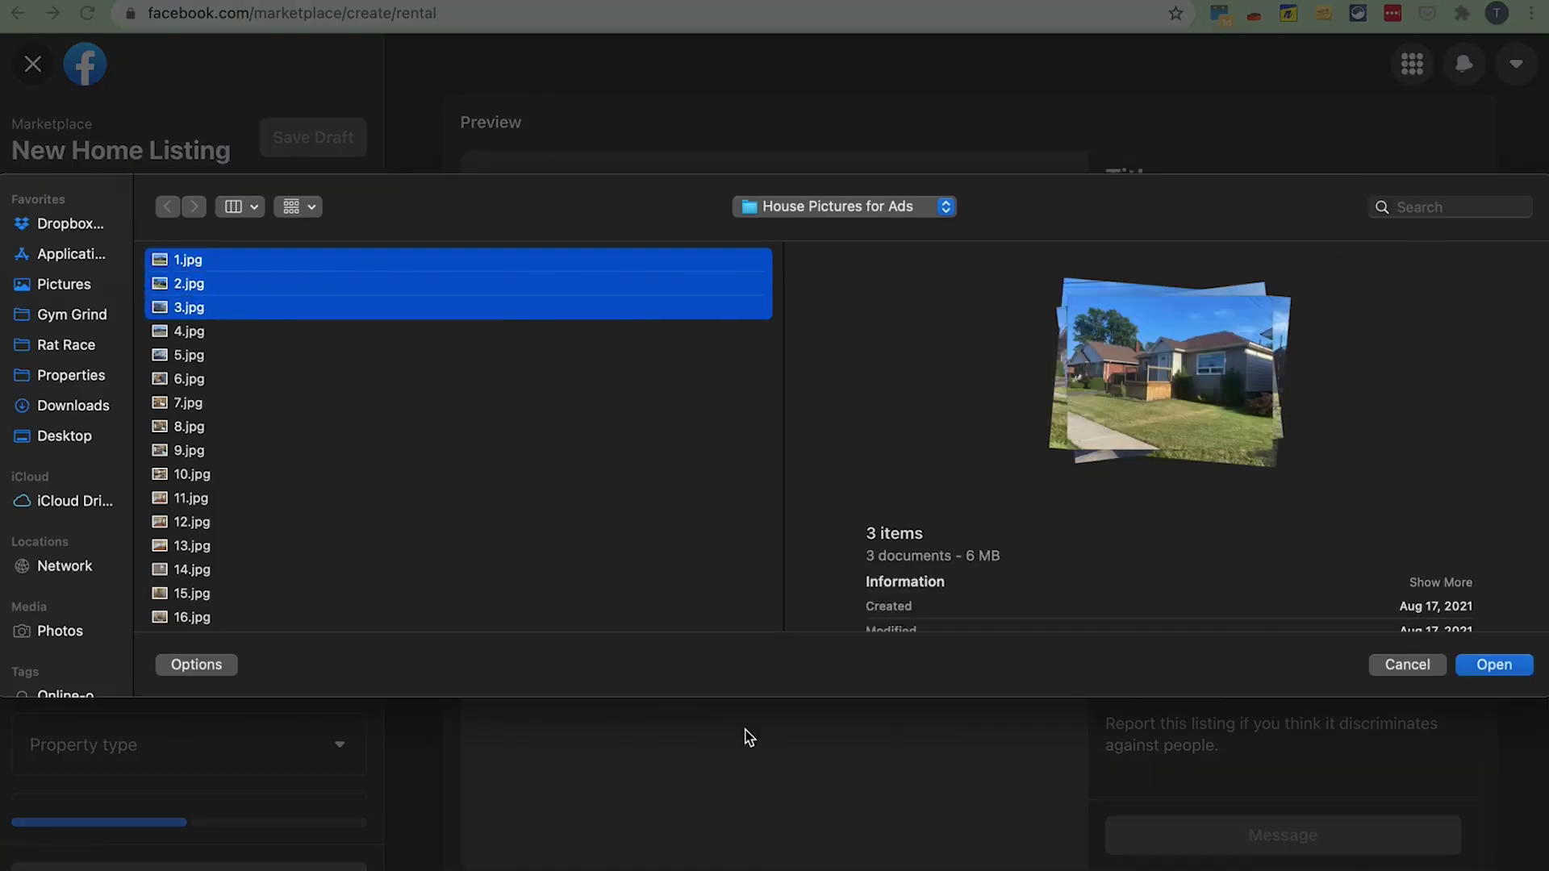
{"action": "left_click", "coordinate": [1523, 669]}
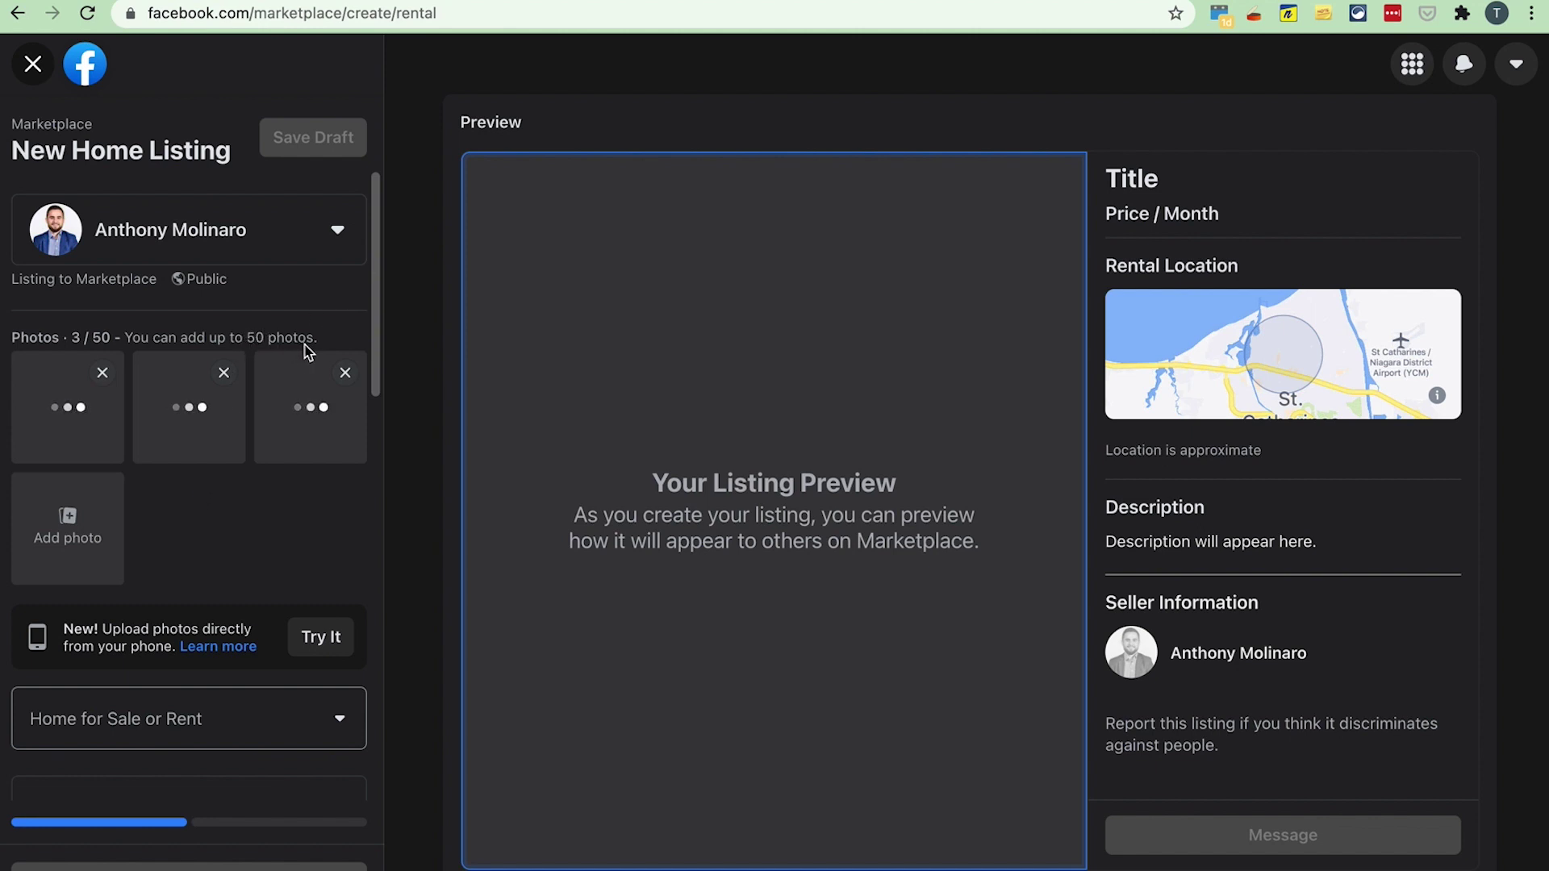
Offer the home for Rent and set its rental type to House.
{"action": "scroll", "coordinate": [303, 345], "scroll_direction": "down", "scroll_amount": 2}
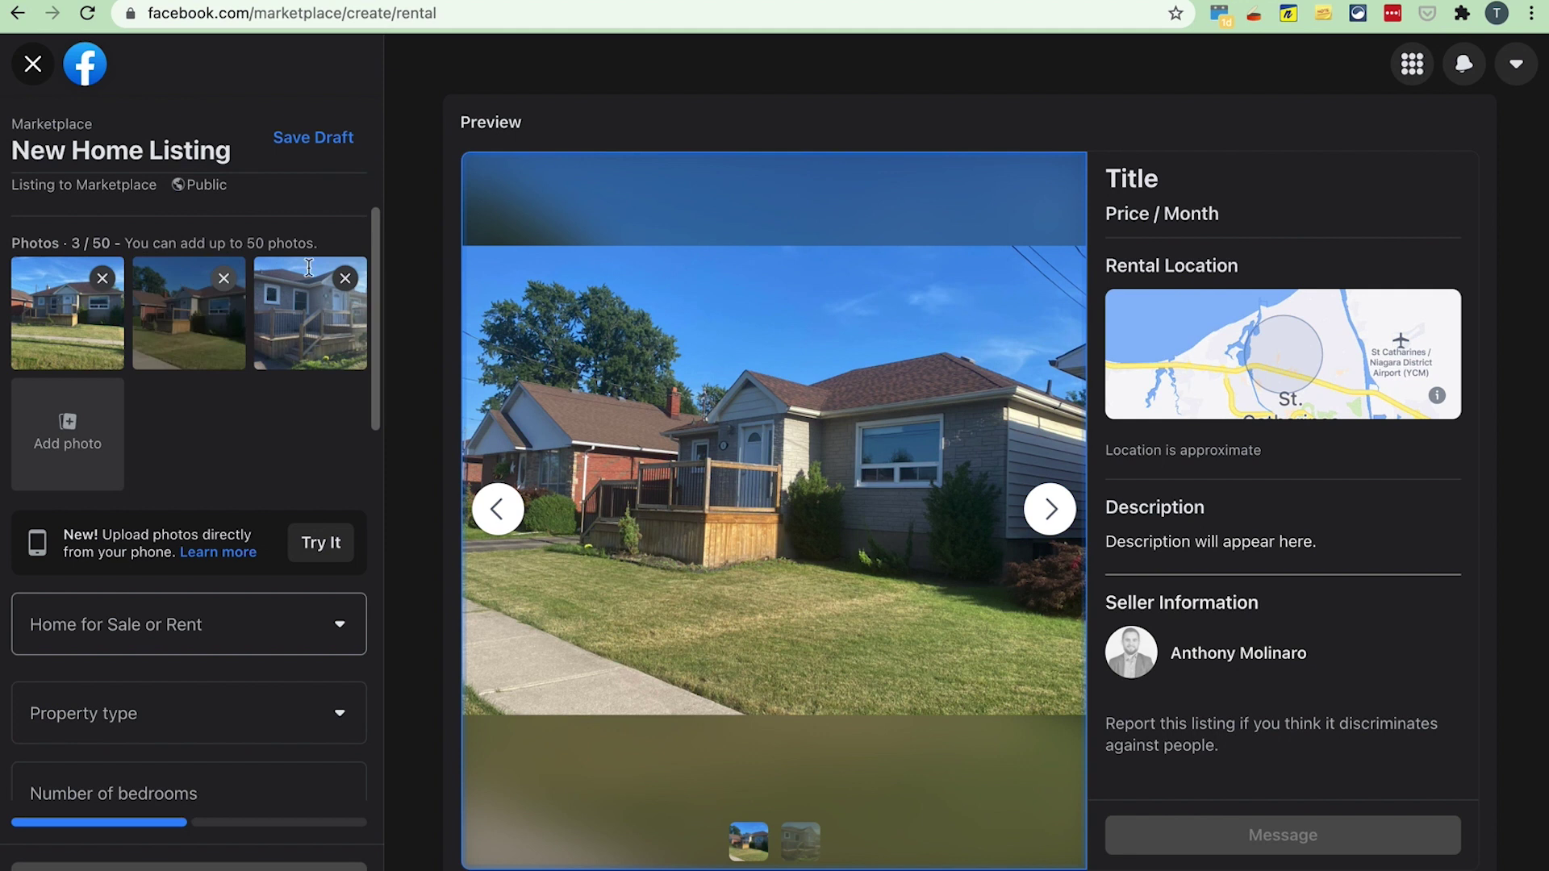
{"action": "scroll", "coordinate": [283, 423], "scroll_direction": "down", "scroll_amount": 1}
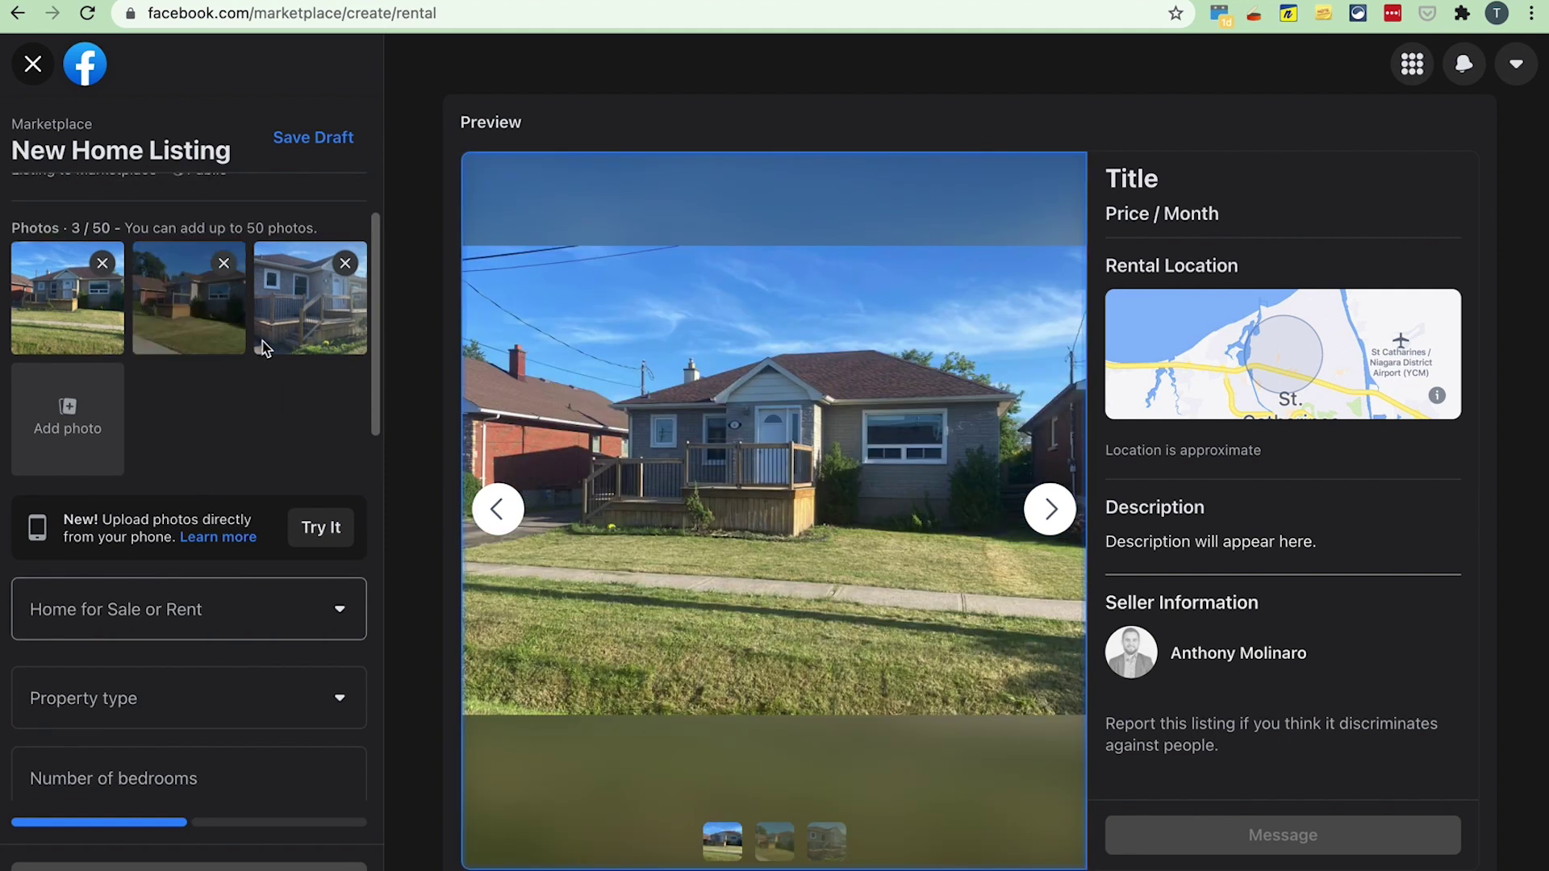
{"action": "scroll", "coordinate": [202, 411], "scroll_direction": "down", "scroll_amount": 3}
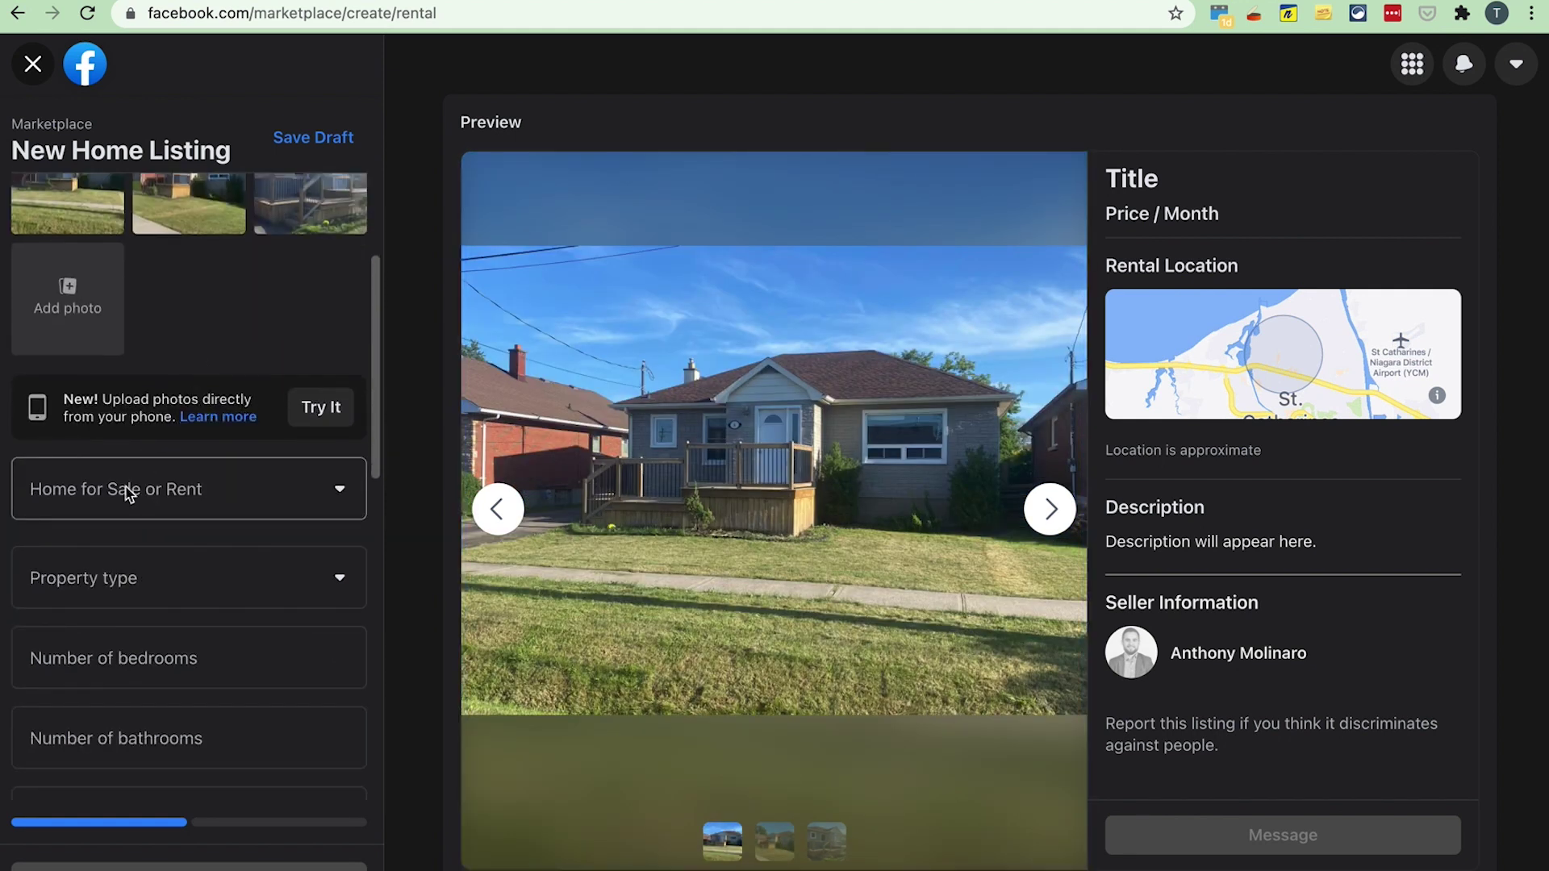
{"action": "left_click", "coordinate": [118, 507]}
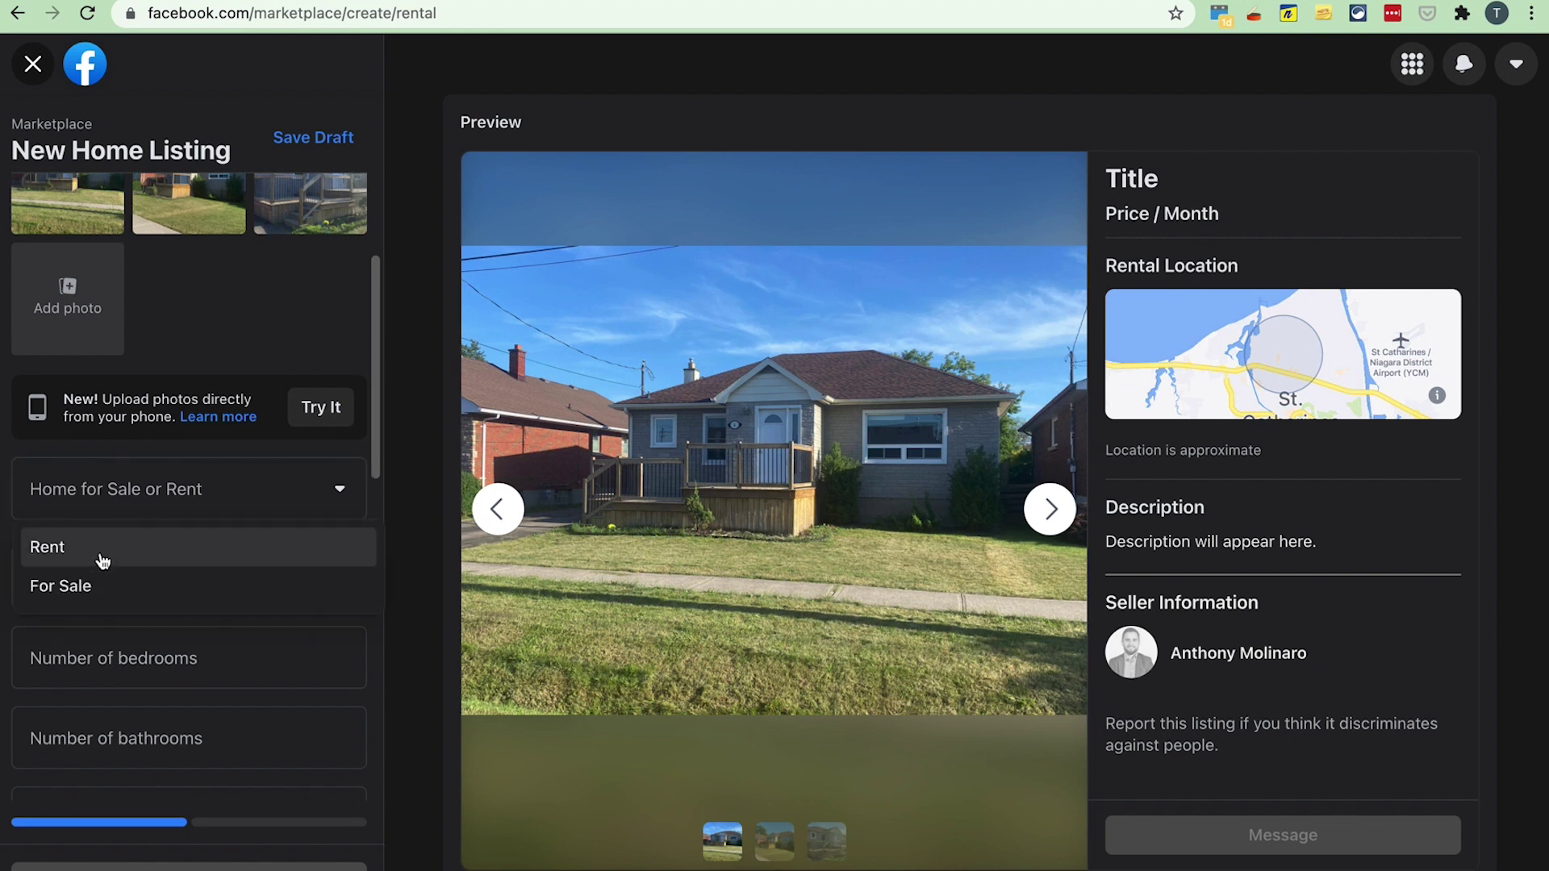
{"action": "left_click", "coordinate": [104, 555]}
{"action": "scroll", "coordinate": [172, 609], "scroll_direction": "down", "scroll_amount": 2}
{"action": "scroll", "coordinate": [48, 343], "scroll_direction": "down", "scroll_amount": 1}
{"action": "left_click", "coordinate": [121, 464]}
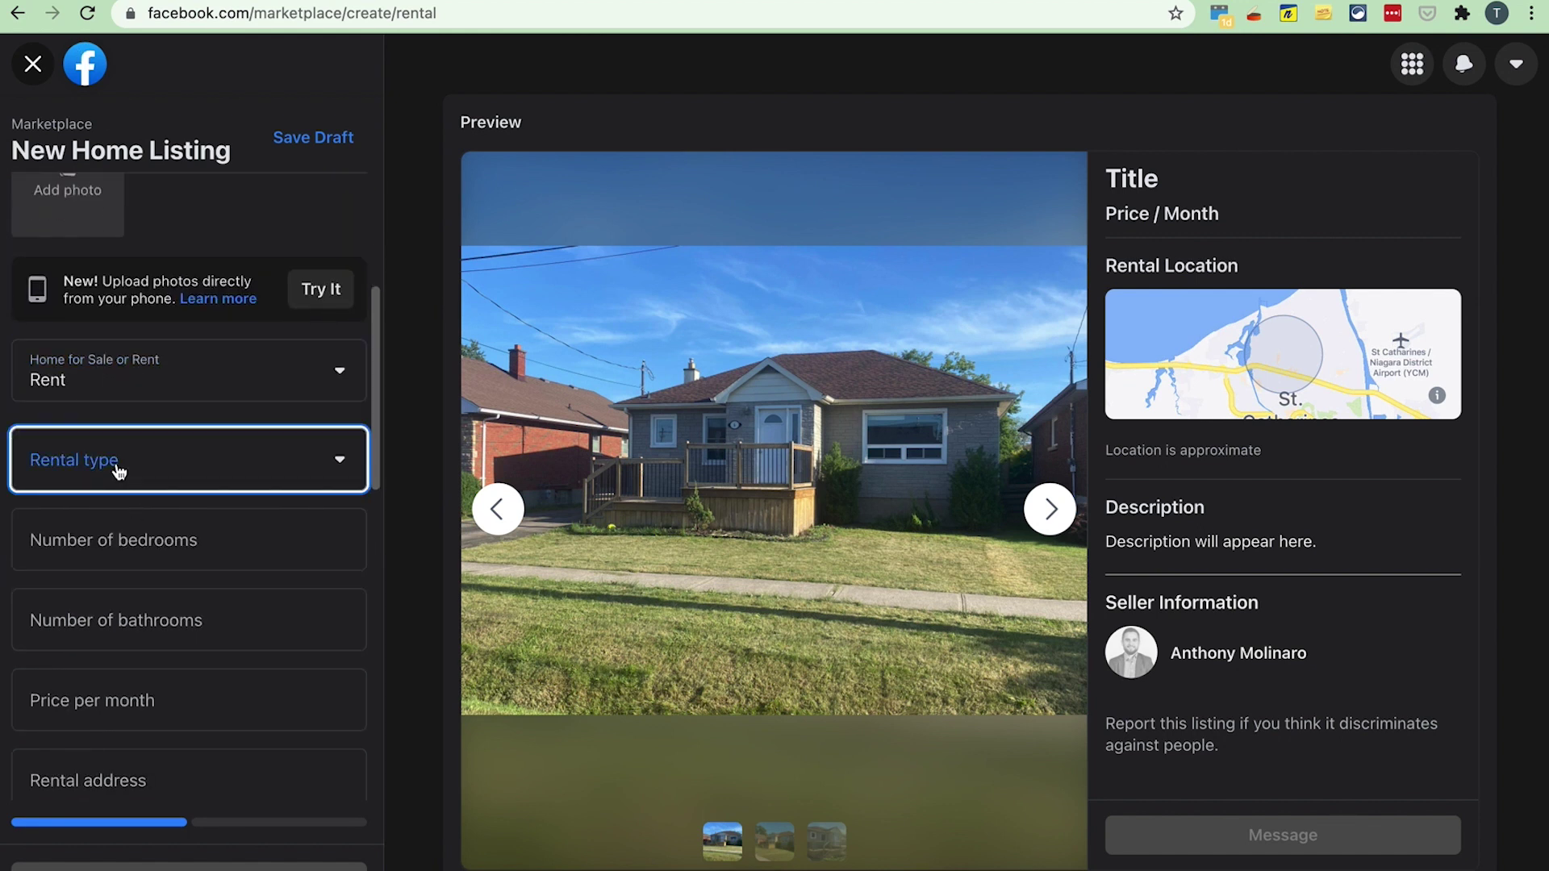
{"action": "left_click", "coordinate": [85, 559]}
Set the rental to 4 bedrooms and 2 bathrooms at a price of $2,399 per month.
{"action": "scroll", "coordinate": [75, 519], "scroll_direction": "down", "scroll_amount": 3}
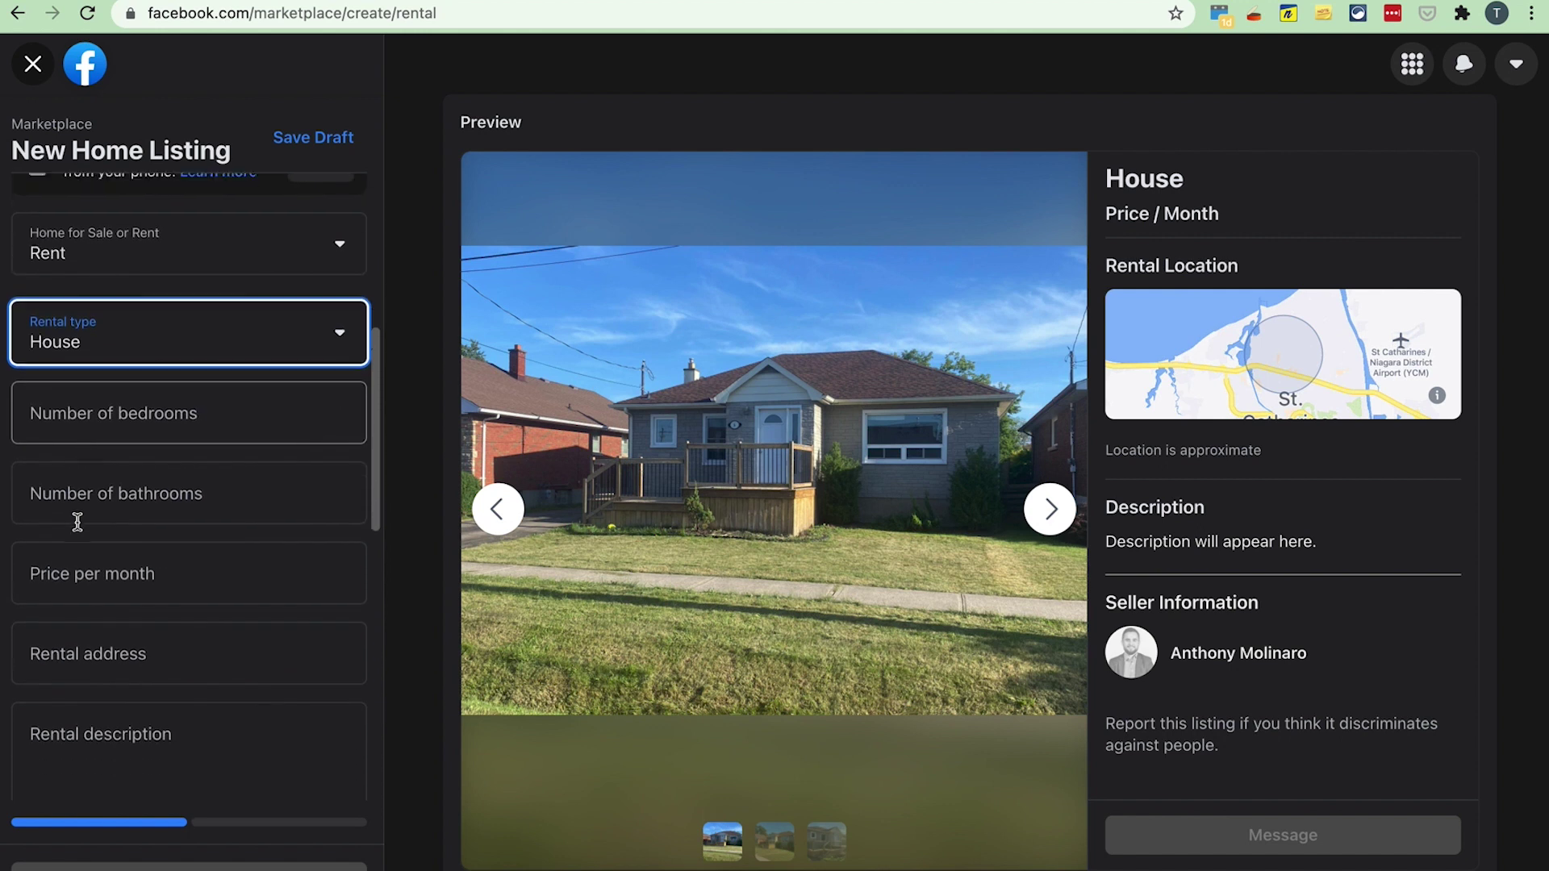
{"action": "left_click", "coordinate": [86, 422]}
{"action": "type", "text": "4"}
{"action": "left_click", "coordinate": [85, 484]}
{"action": "type", "text": "2"}
{"action": "left_click", "coordinate": [85, 559]}
{"action": "type", "text": "2,399"}
Enter the rental property's address and accept the matching St Catharines suggestion.
{"action": "left_click", "coordinate": [103, 635]}
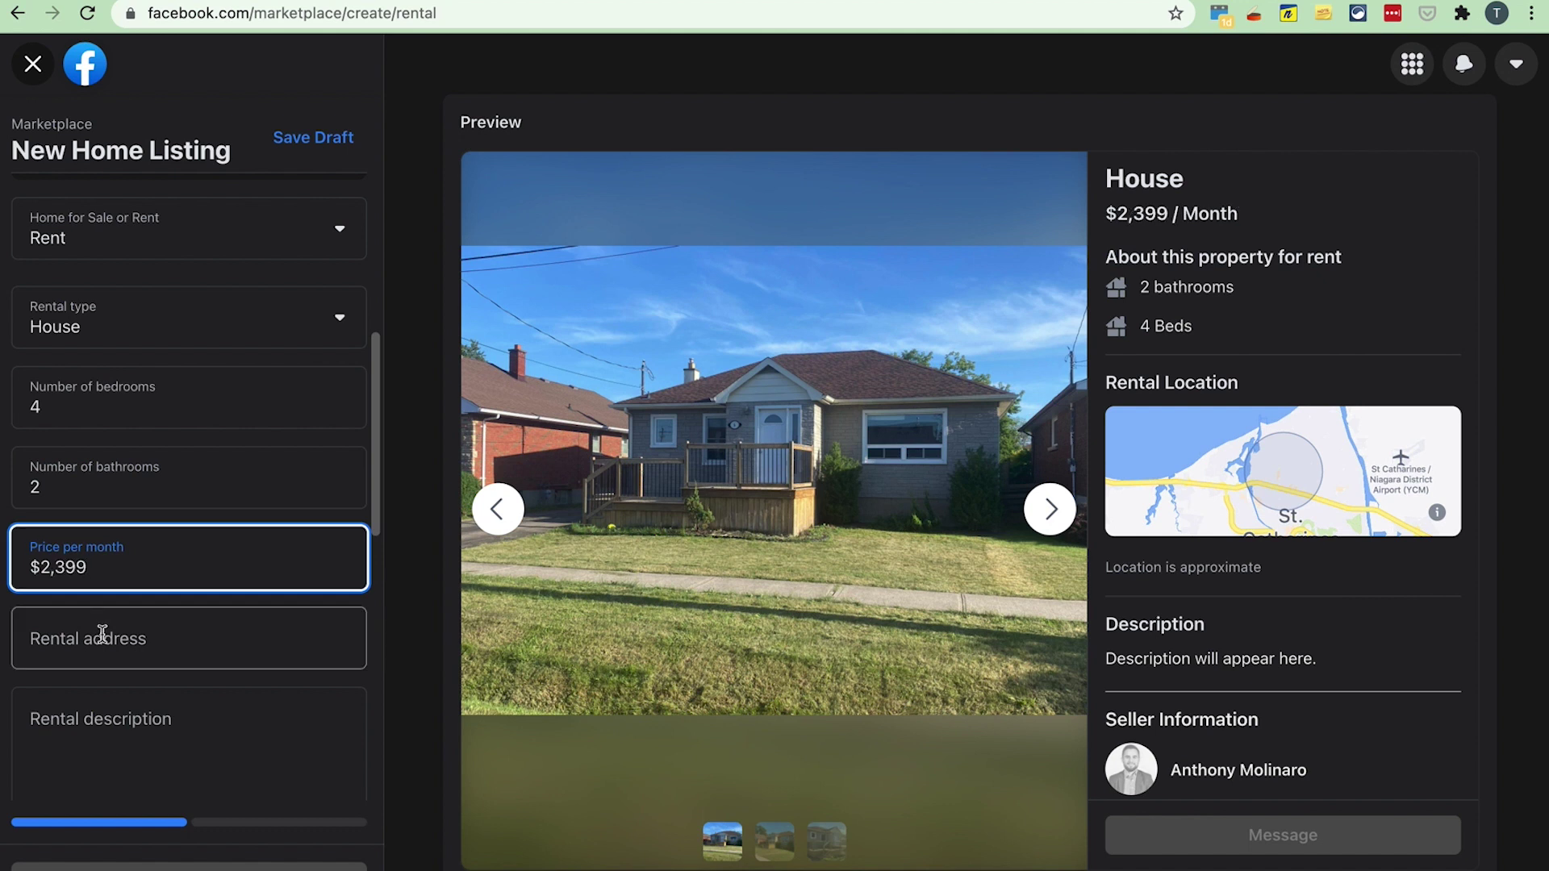
{"action": "type", "text": "Battersea ave st cath"}
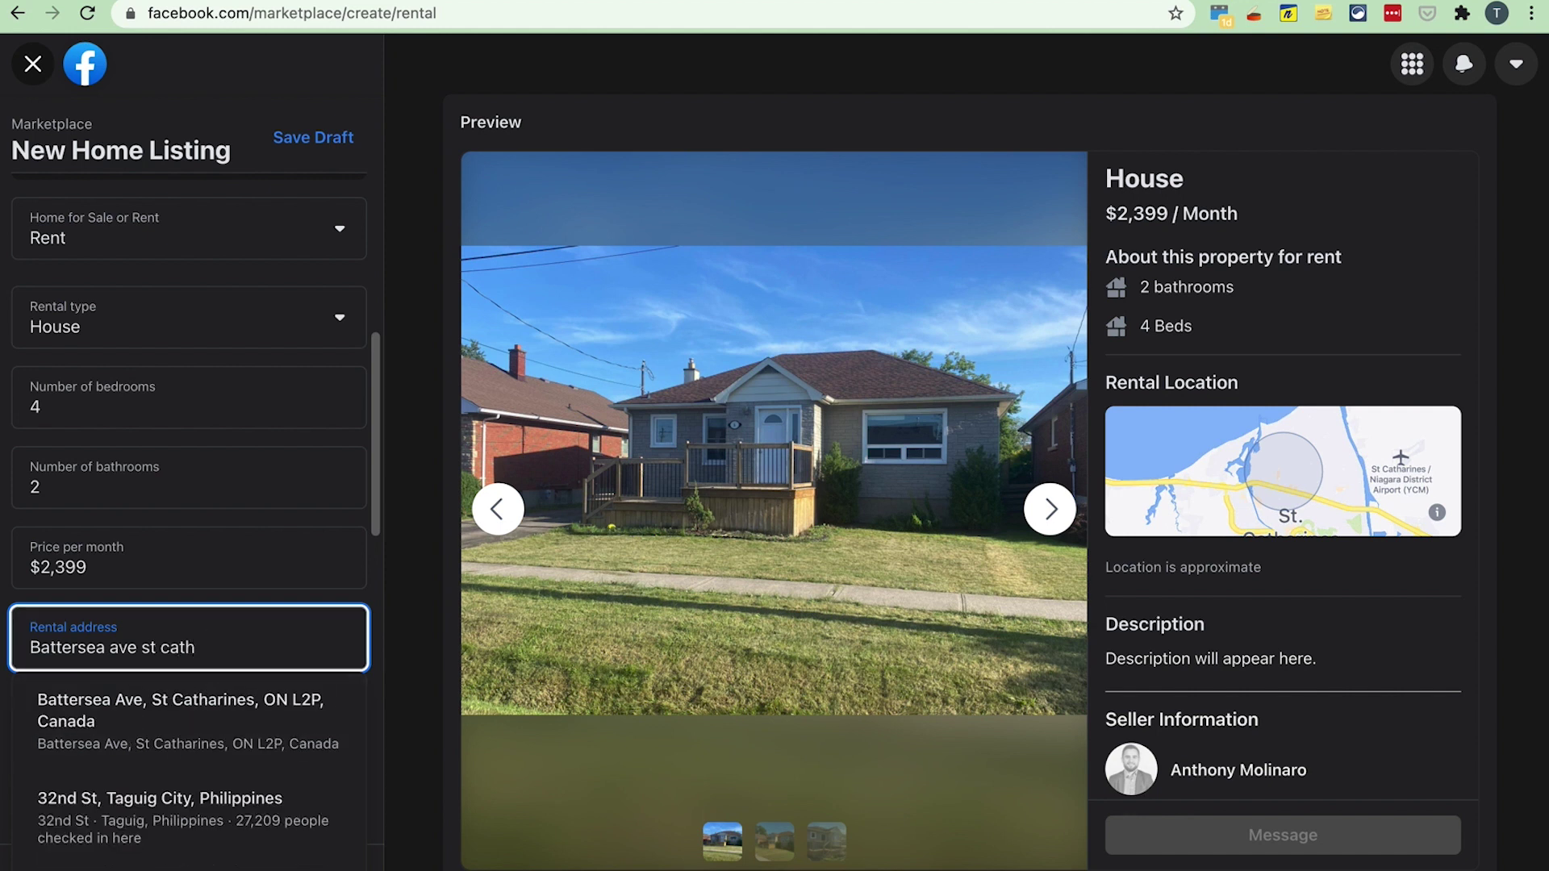
{"action": "left_click", "coordinate": [185, 720]}
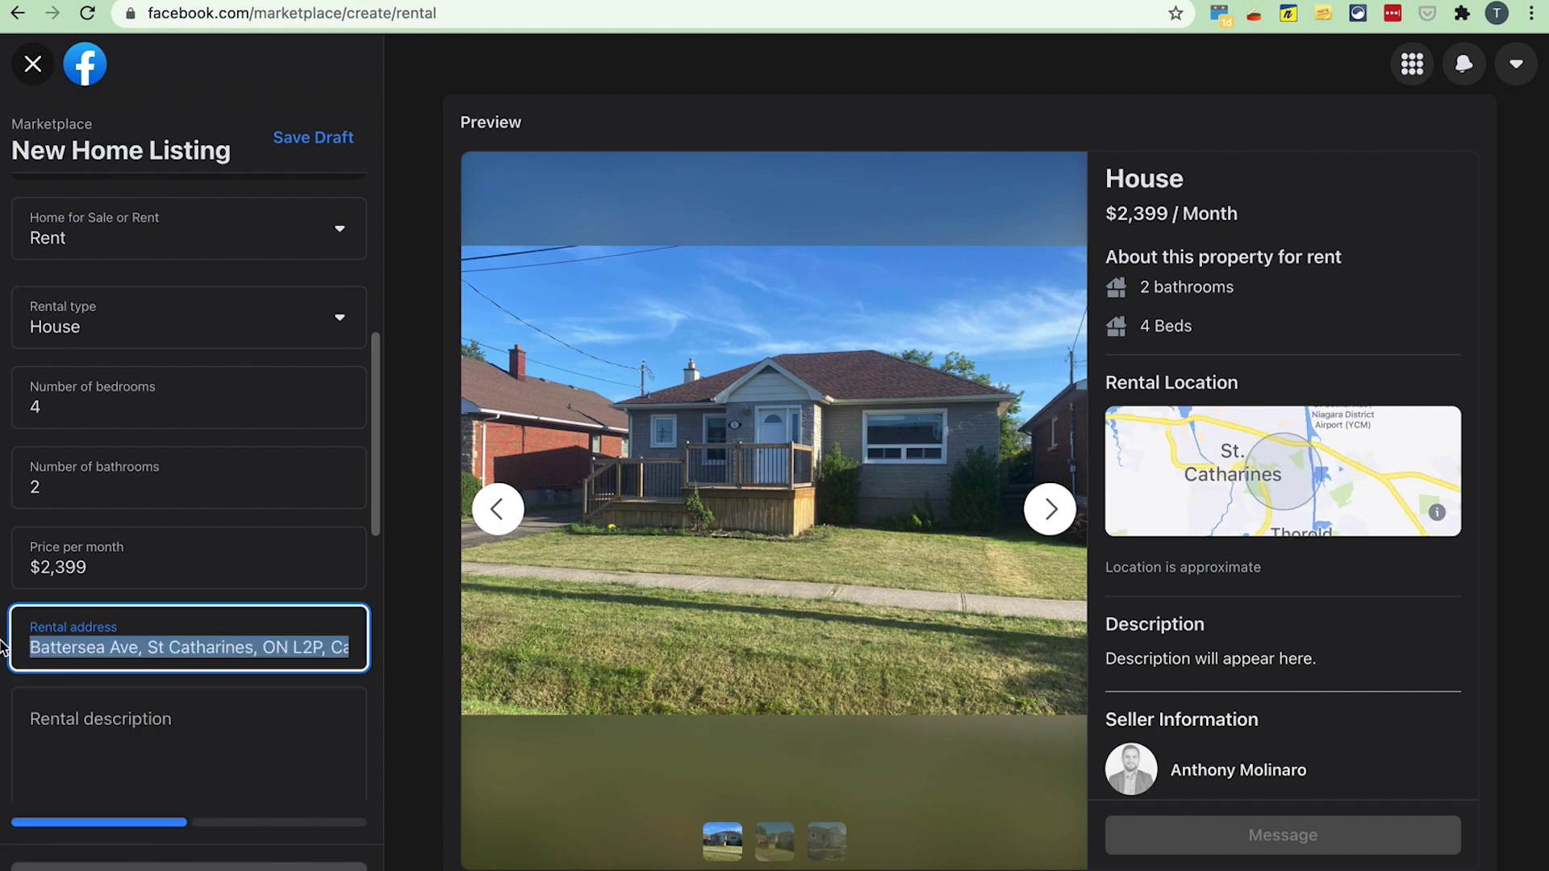
Paste the complete property write-up from the Google Docs document into the listing's rental description.
{"action": "scroll", "coordinate": [20, 665], "scroll_direction": "down", "scroll_amount": 2}
{"action": "scroll", "coordinate": [20, 665], "scroll_direction": "down", "scroll_amount": 4}
{"action": "left_click", "coordinate": [121, 463]}
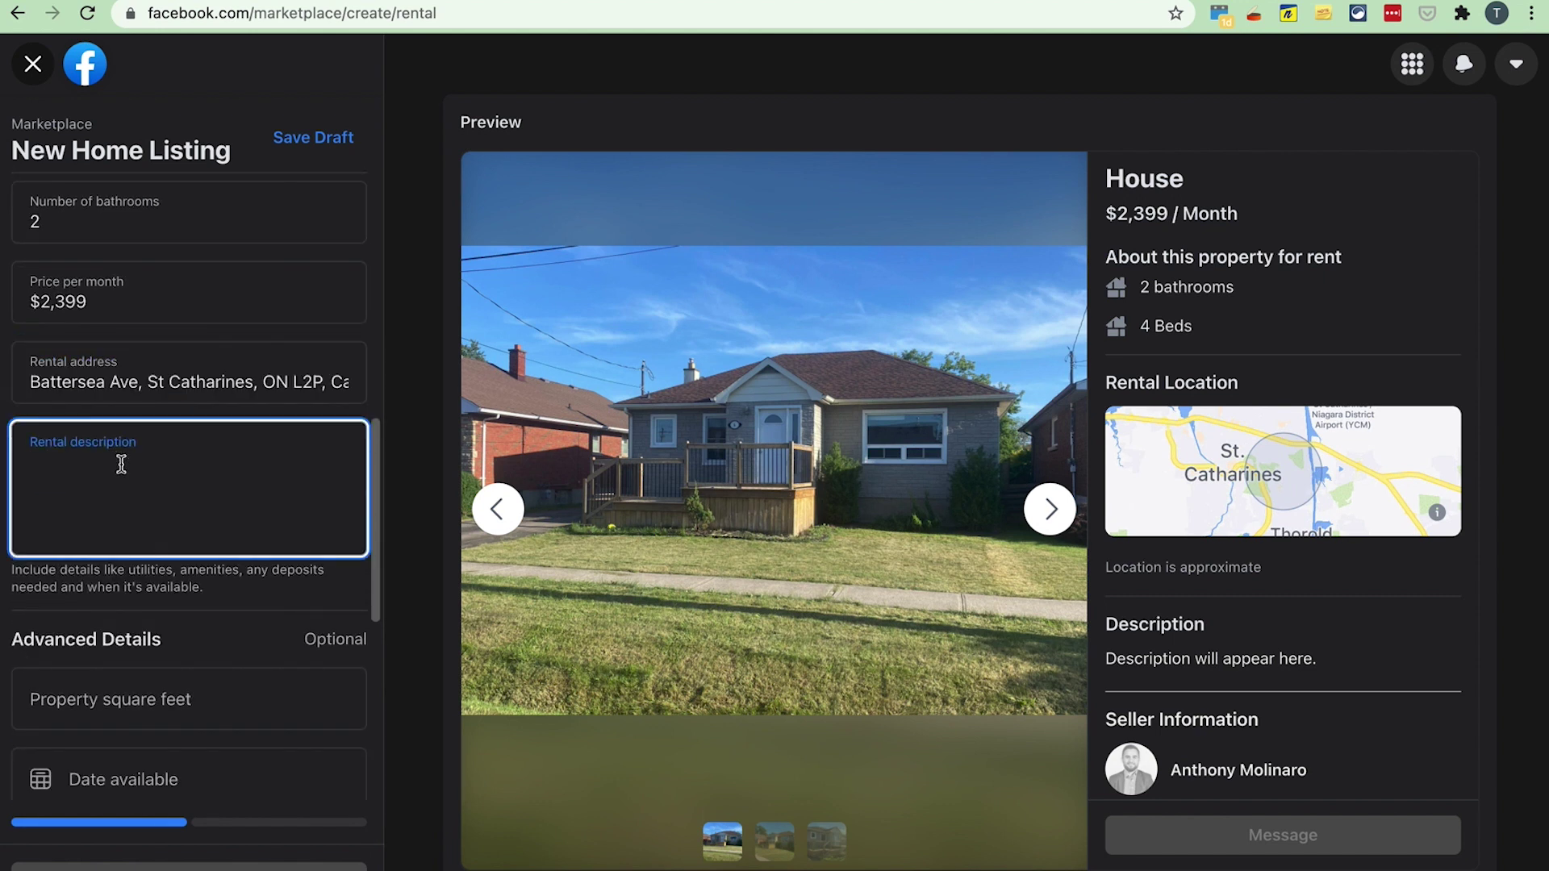
{"action": "left_click", "coordinate": [403, 0]}
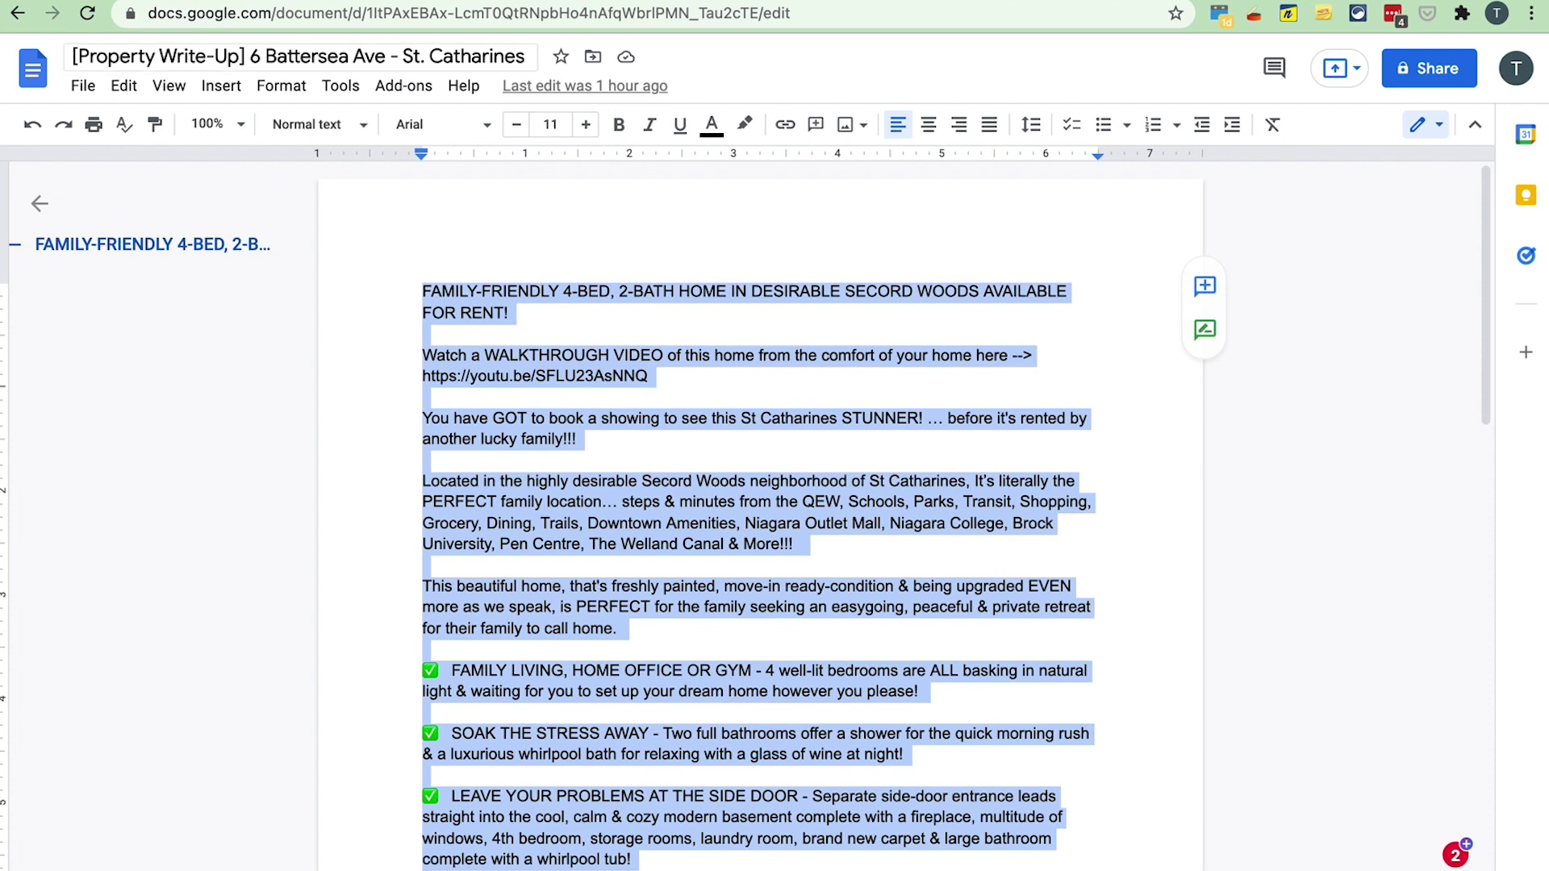
{"action": "key", "text": "ctrl+Tab"}
{"action": "left_click", "coordinate": [194, 479]}
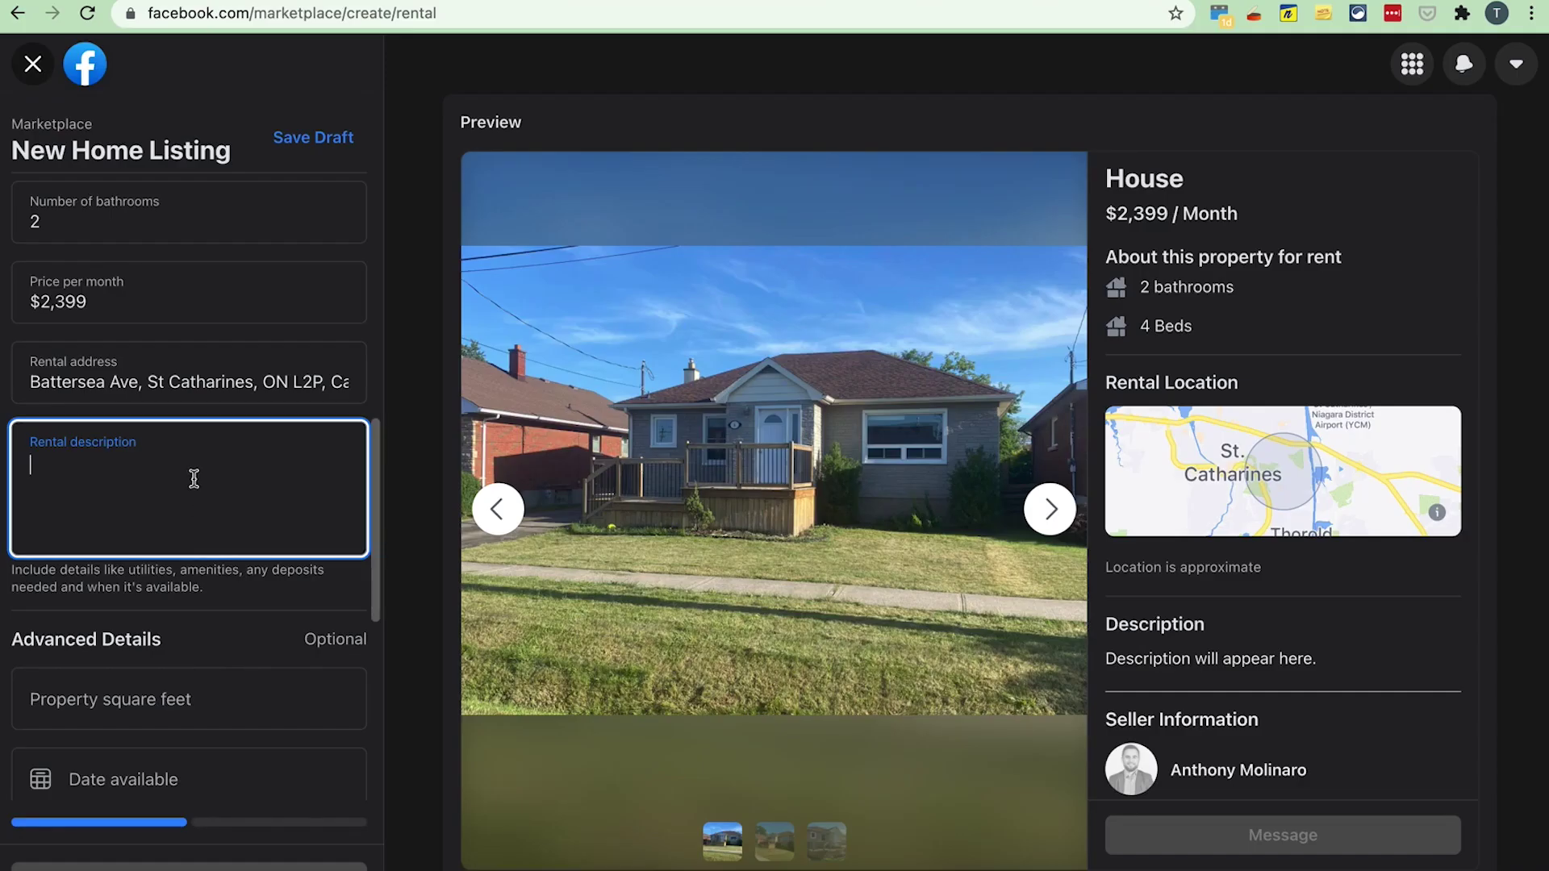
{"action": "key", "text": "ctrl+v"}
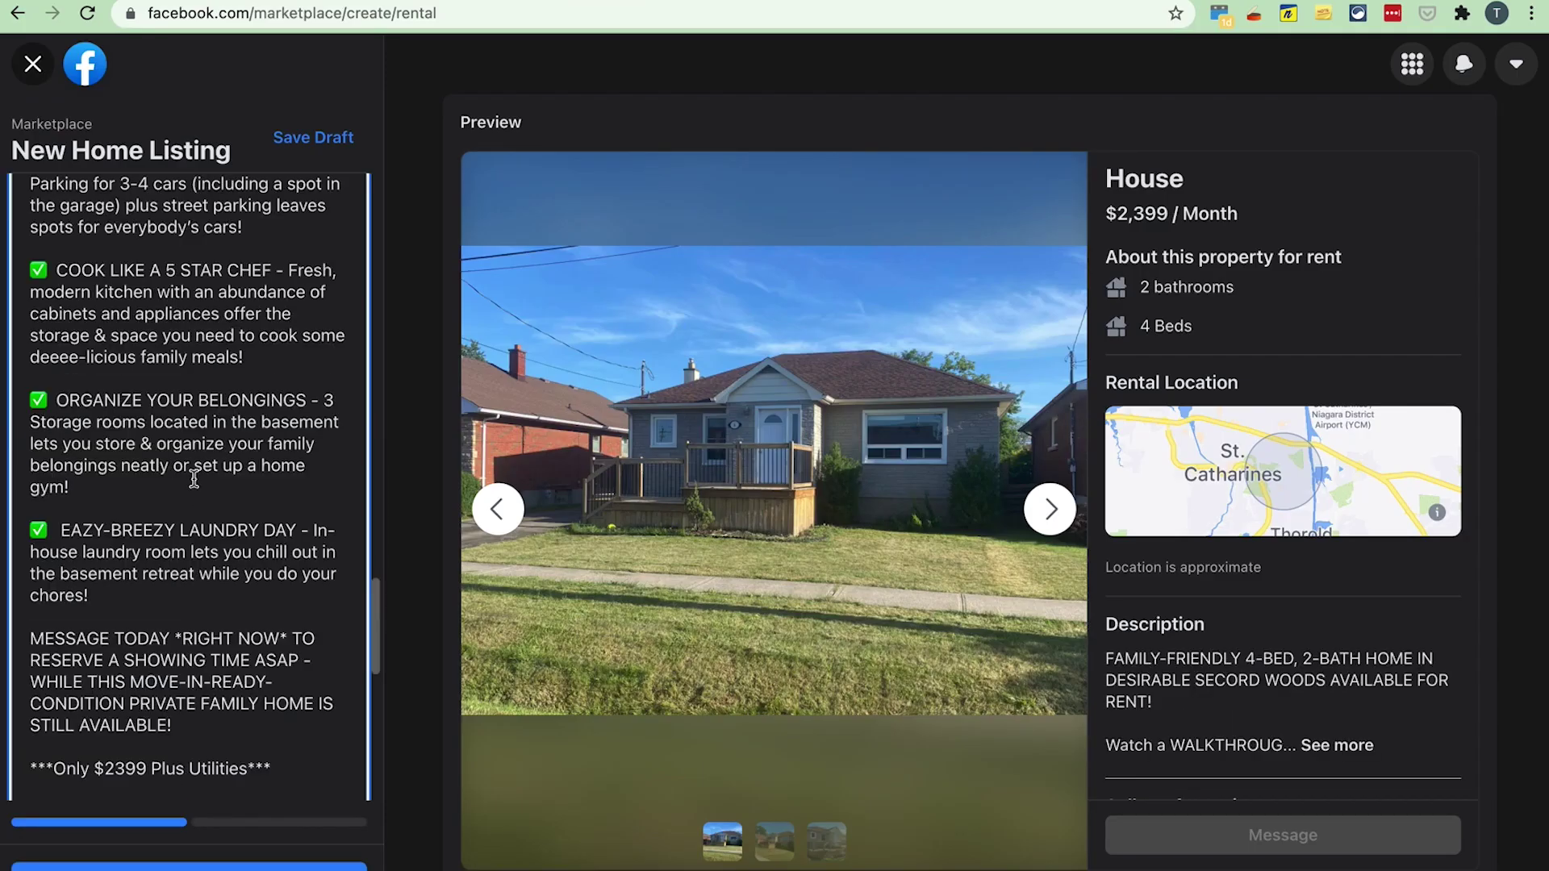
{"action": "scroll", "coordinate": [193, 479], "scroll_direction": "up", "scroll_amount": 15}
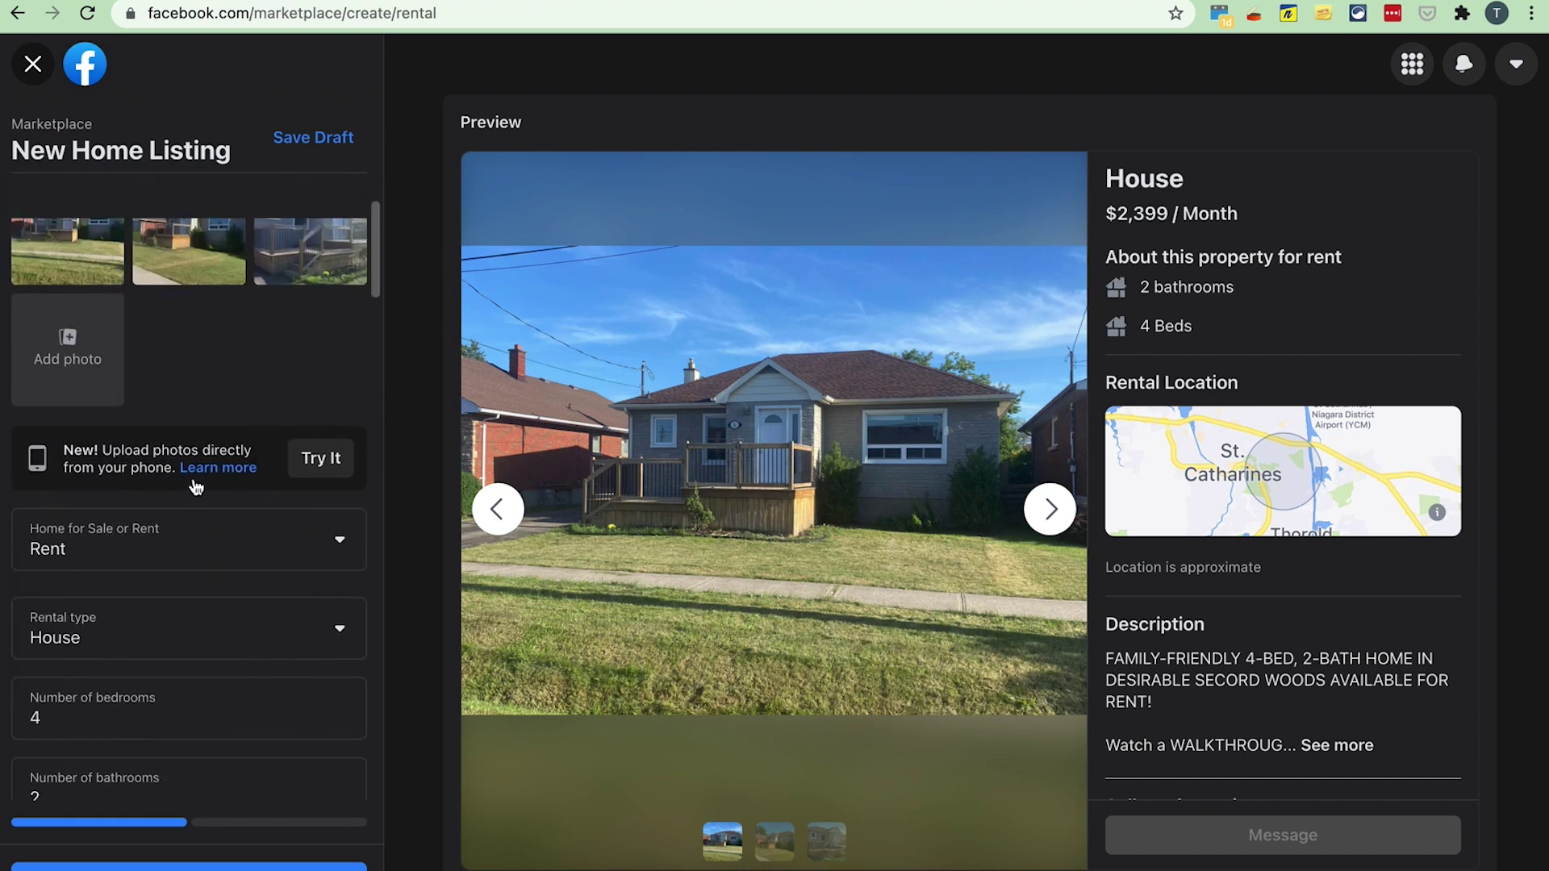
{"action": "scroll", "coordinate": [193, 484], "scroll_direction": "down", "scroll_amount": 2}
{"action": "scroll", "coordinate": [190, 481], "scroll_direction": "up", "scroll_amount": 5}
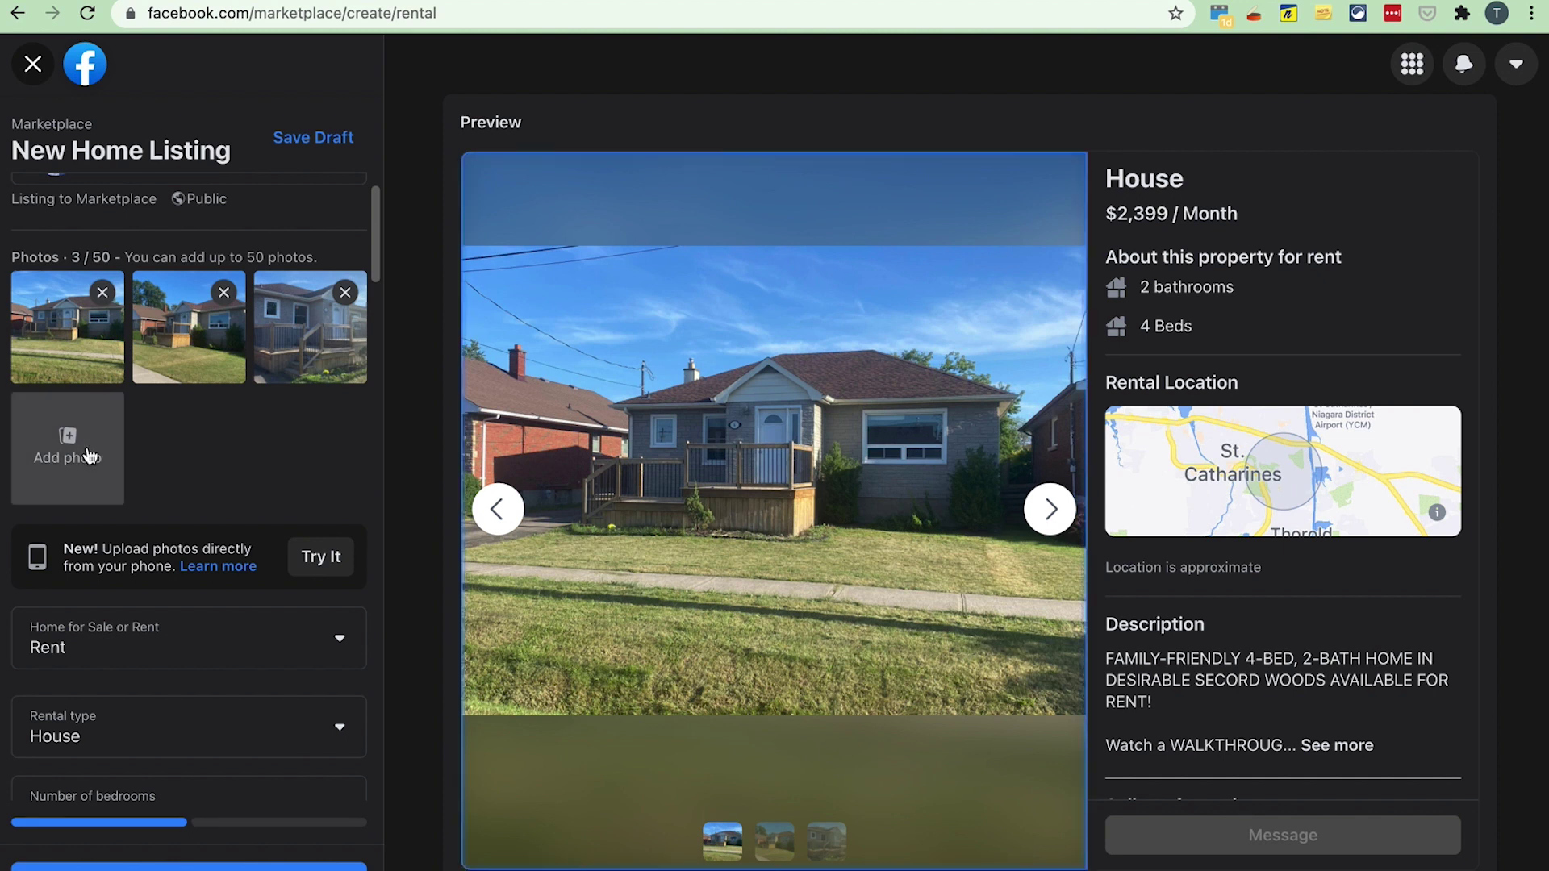
{"action": "scroll", "coordinate": [216, 457], "scroll_direction": "down", "scroll_amount": 1}
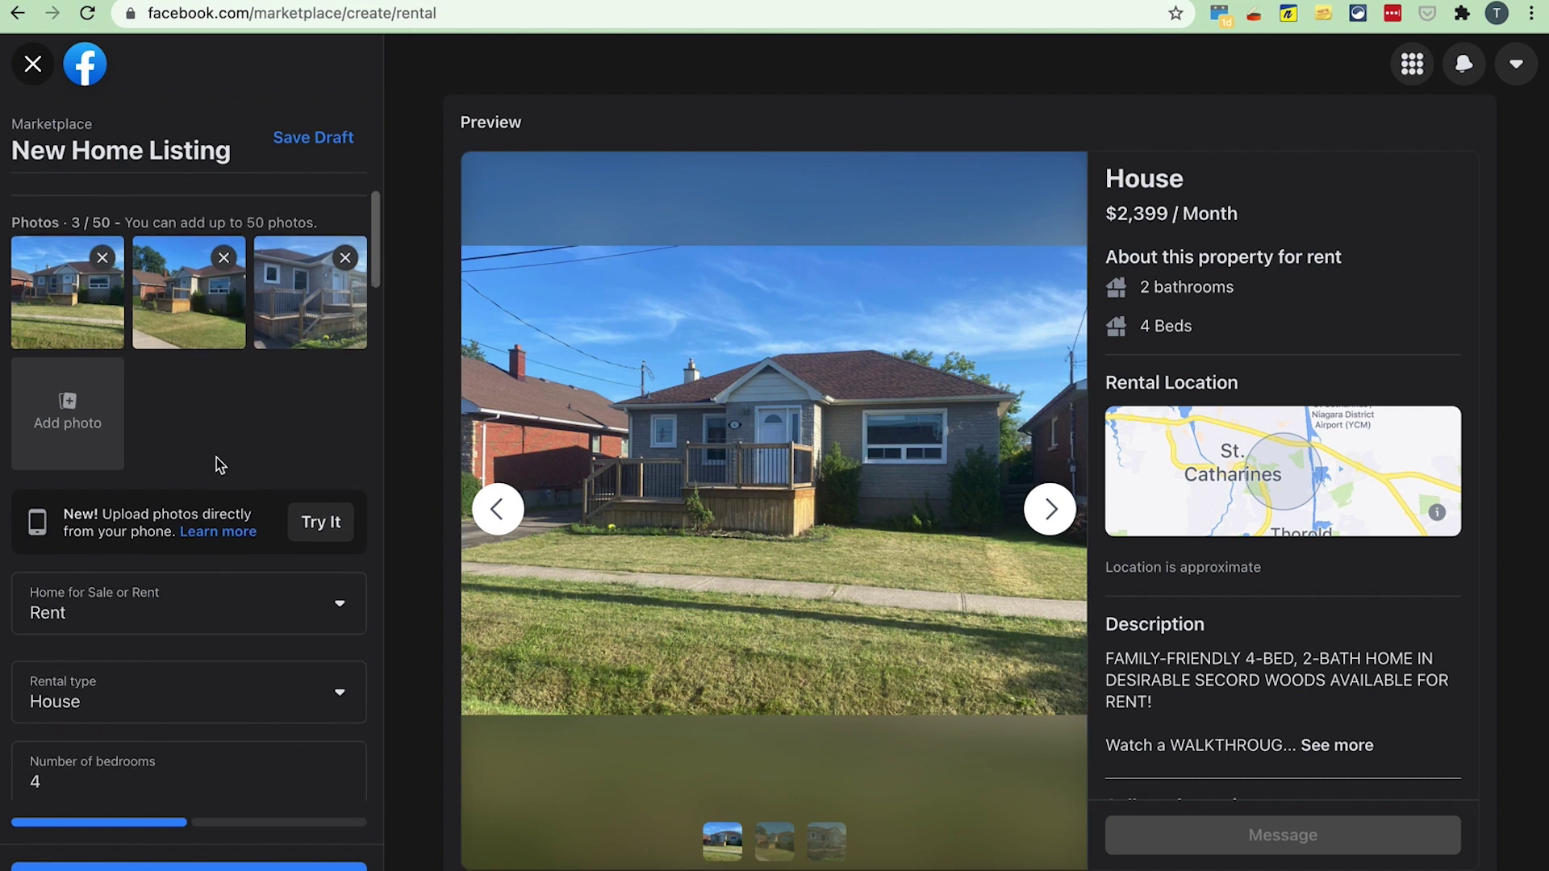
Review the pasted rental description in the form, checking the walkthrough video line with its YouTube link near the beginning.
{"action": "scroll", "coordinate": [216, 458], "scroll_direction": "down", "scroll_amount": 5}
{"action": "scroll", "coordinate": [218, 465], "scroll_direction": "down", "scroll_amount": 8}
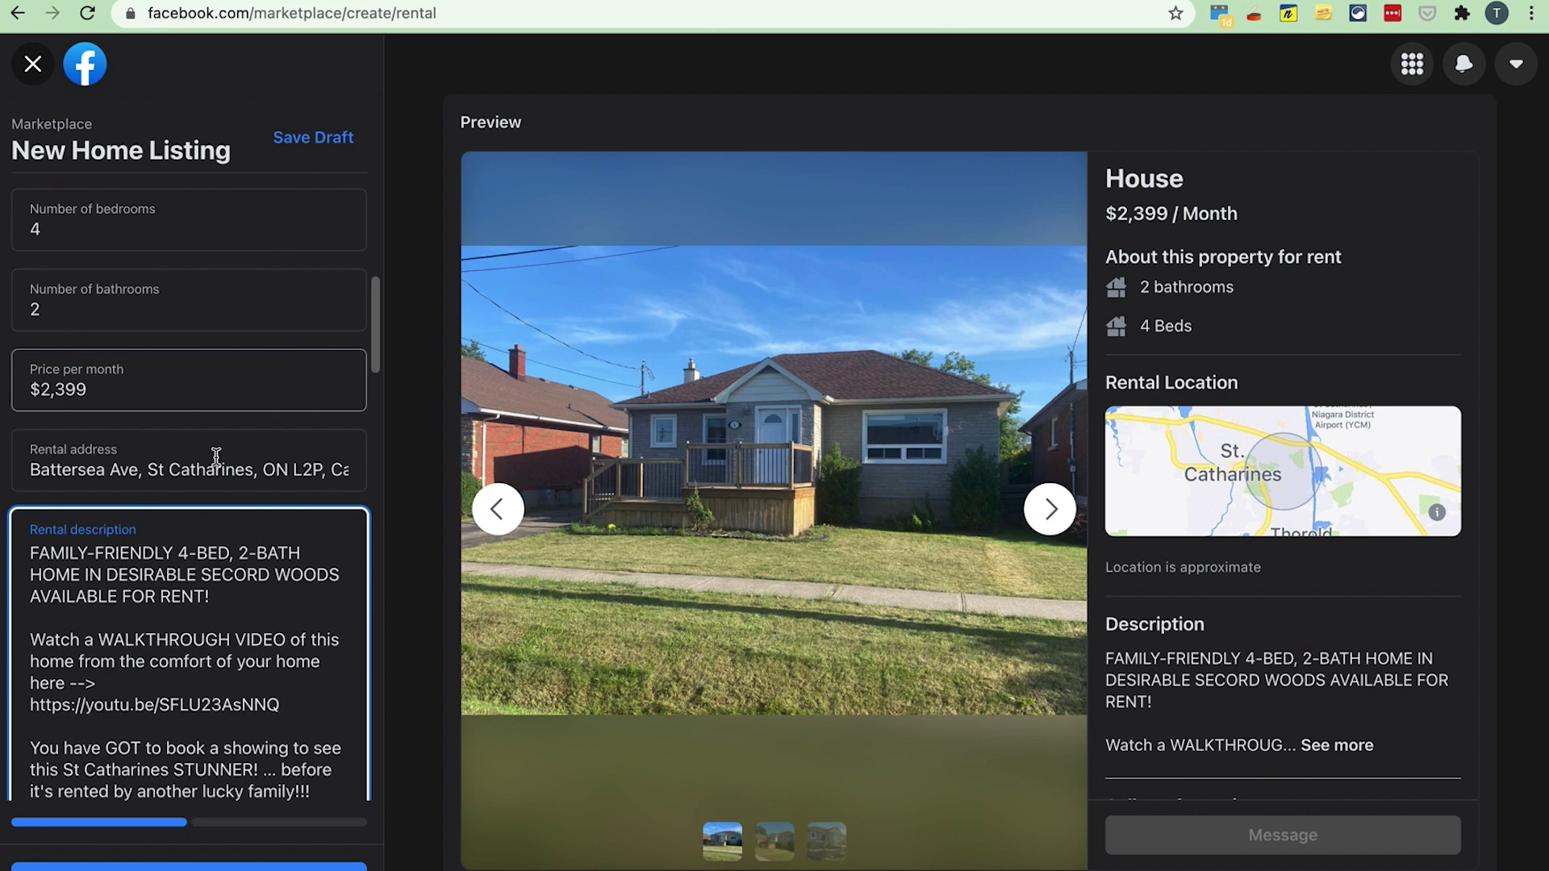
{"action": "scroll", "coordinate": [217, 457], "scroll_direction": "down", "scroll_amount": 2}
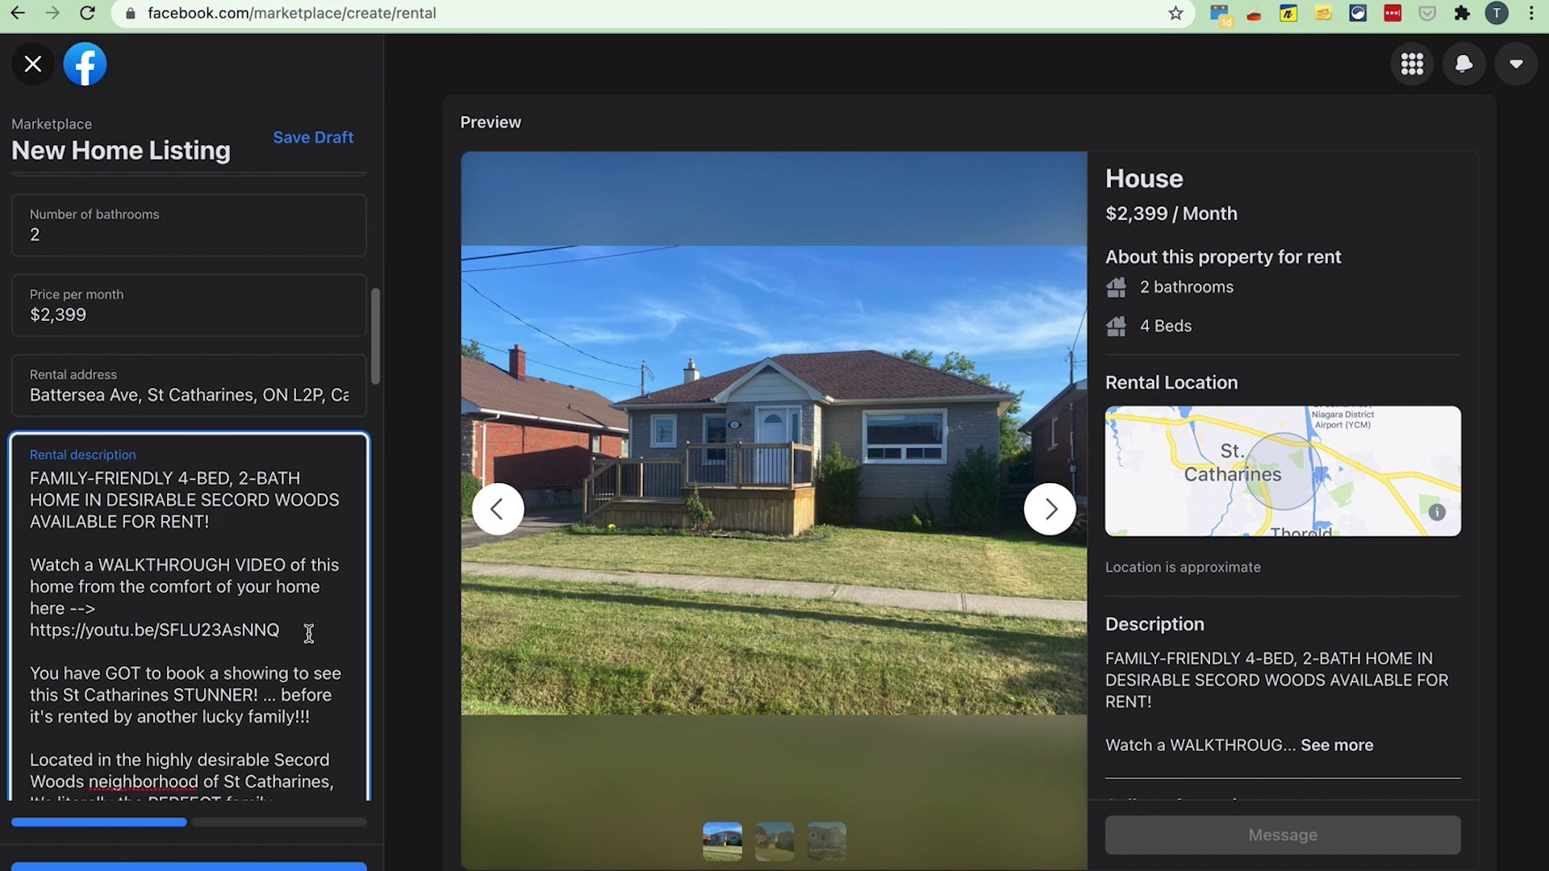
{"action": "left_click_drag", "start_coordinate": [308, 633], "coordinate": [35, 569]}
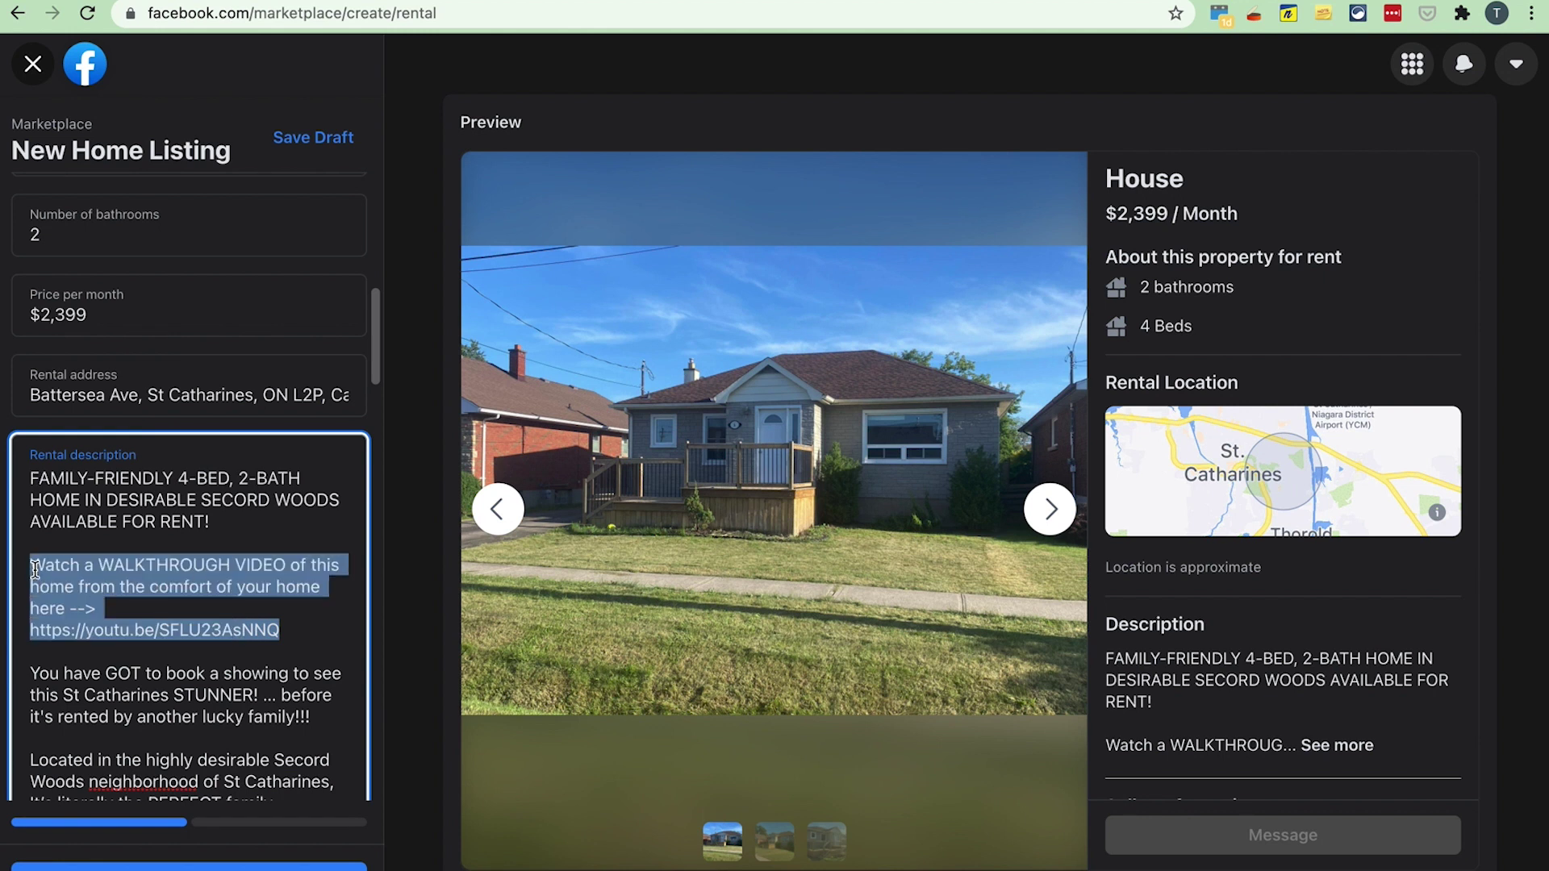
{"action": "scroll", "coordinate": [186, 615], "scroll_direction": "down", "scroll_amount": 1}
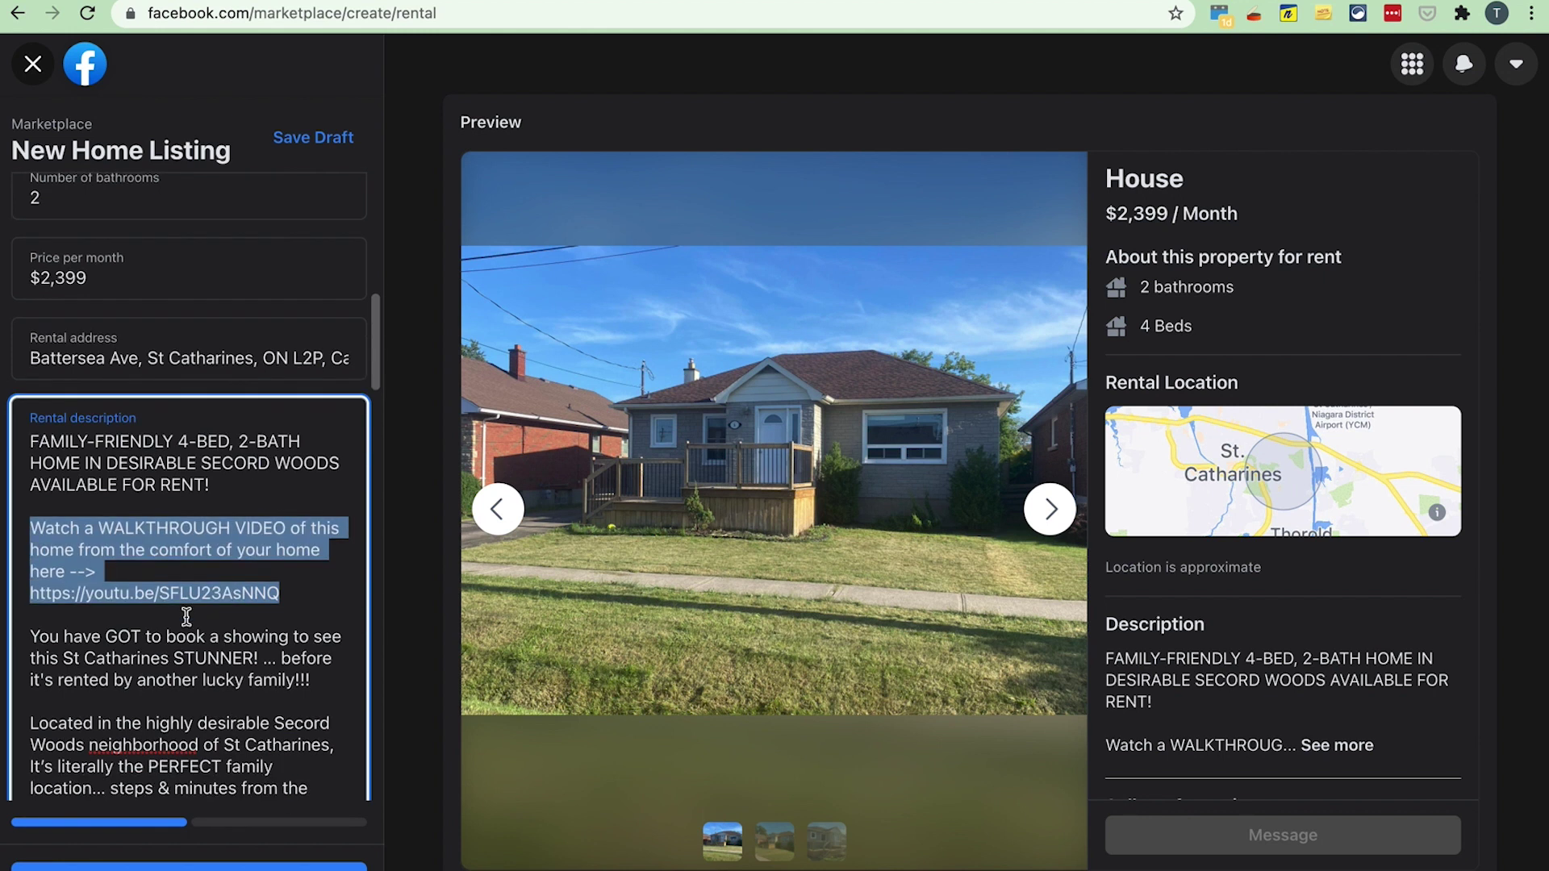
{"action": "left_click", "coordinate": [232, 593]}
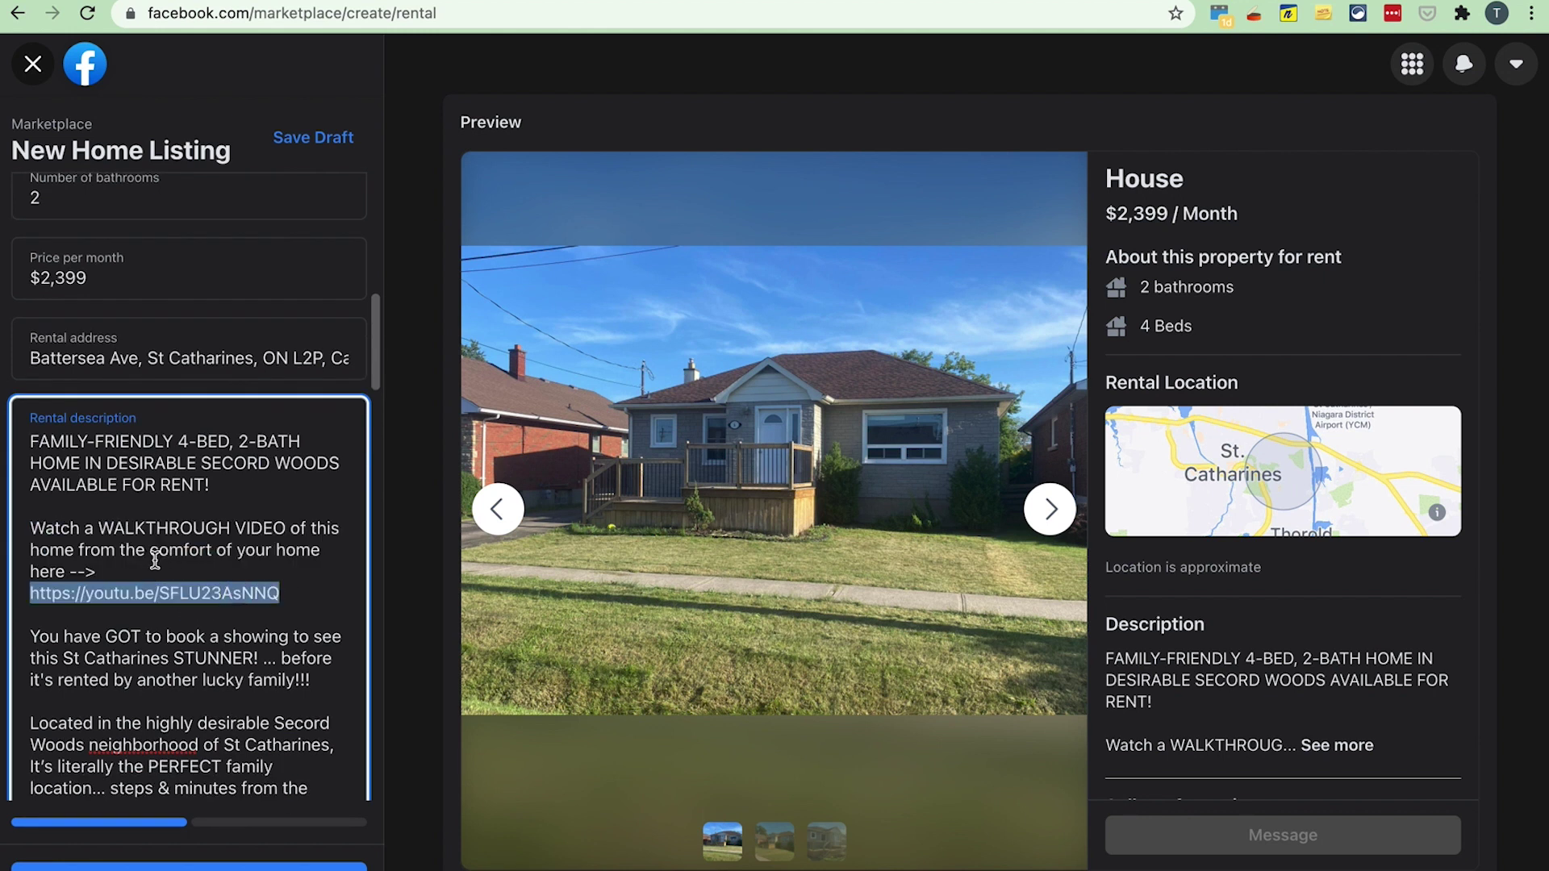
{"action": "left_click_drag", "start_coordinate": [155, 561], "coordinate": [26, 534]}
{"action": "scroll", "coordinate": [204, 598], "scroll_direction": "down", "scroll_amount": 5}
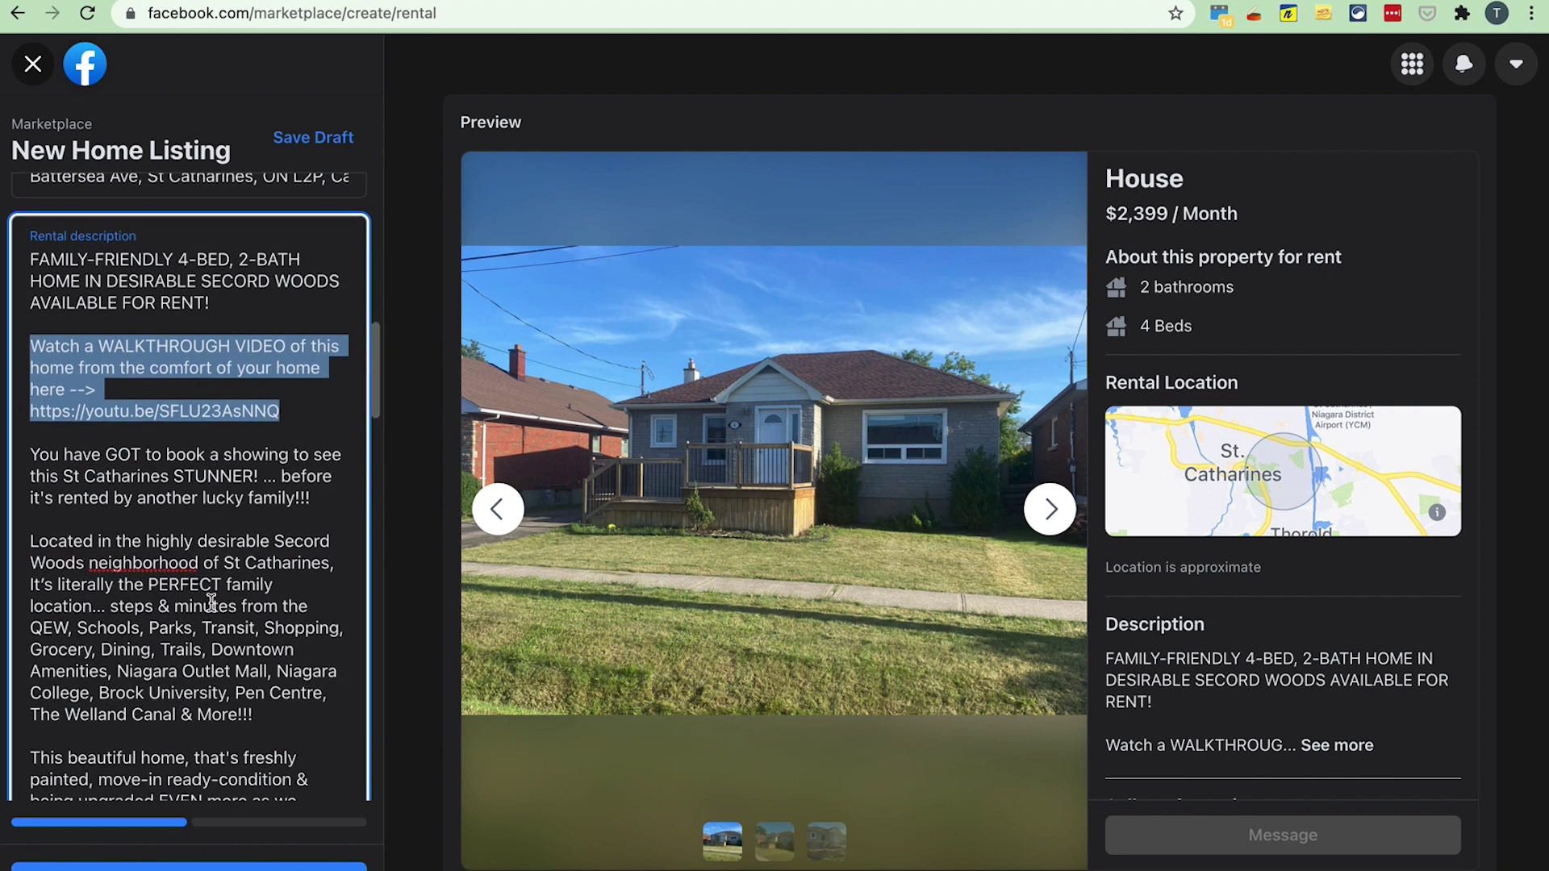
{"action": "scroll", "coordinate": [212, 602], "scroll_direction": "down", "scroll_amount": 1}
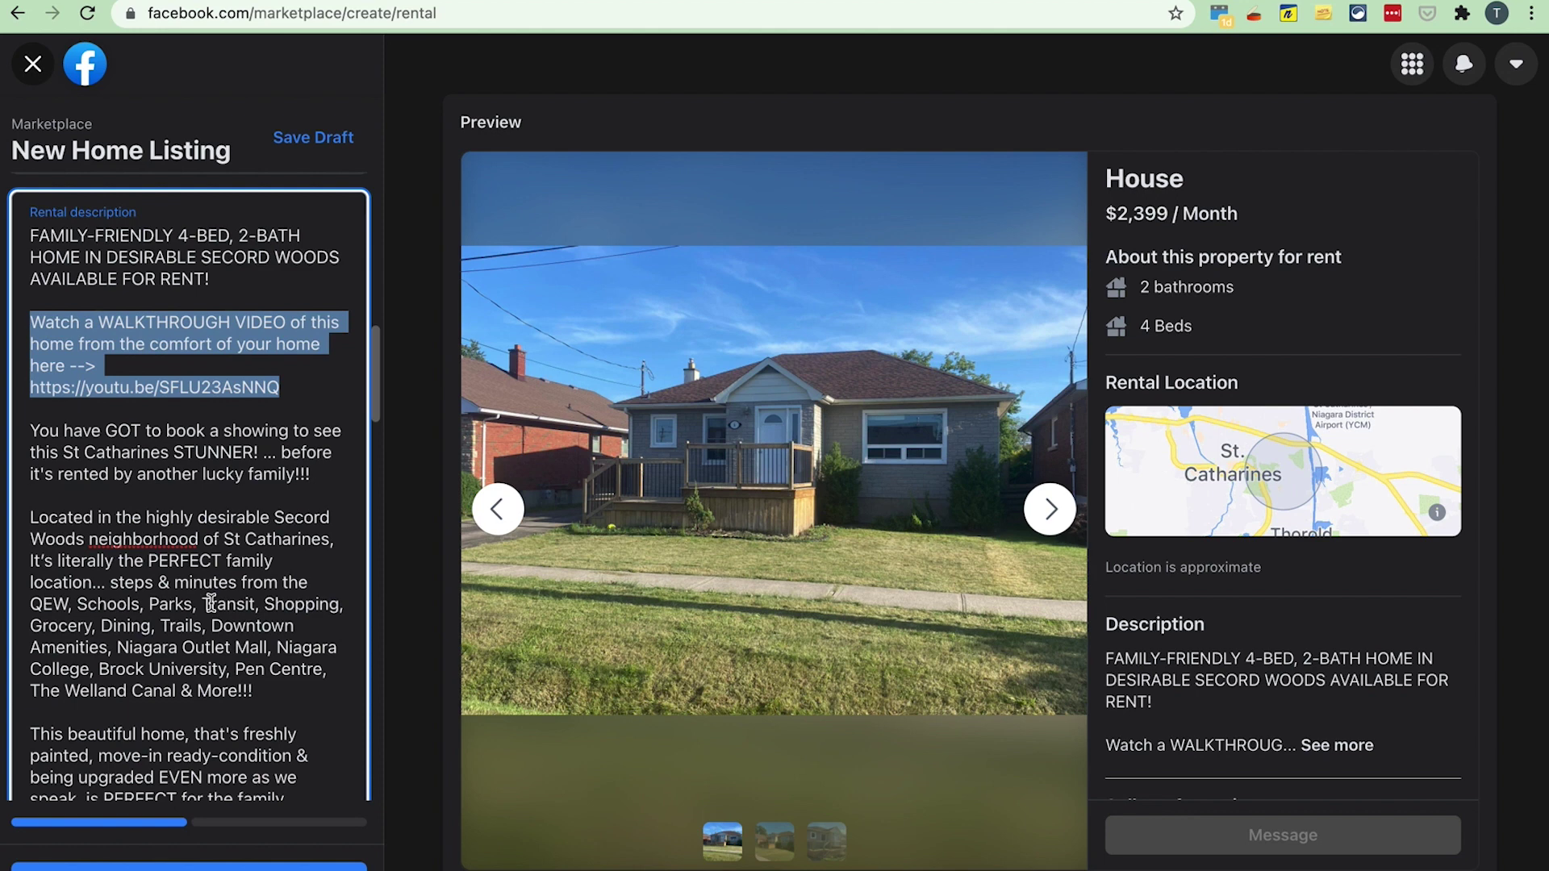
{"action": "scroll", "coordinate": [211, 604], "scroll_direction": "down", "scroll_amount": 12}
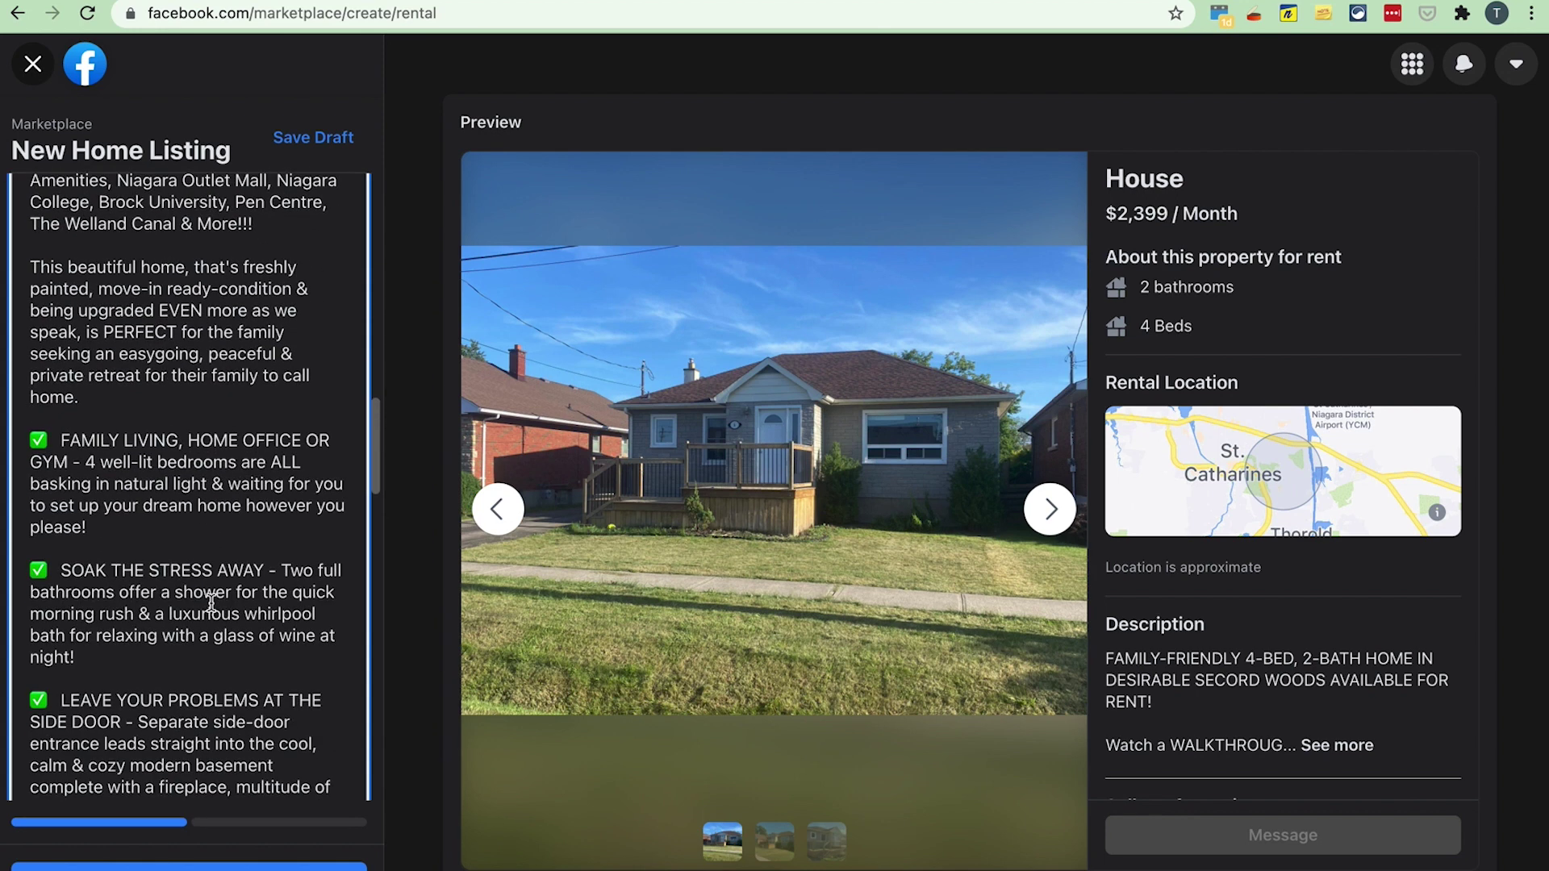
Set the property size in the advanced details to 1500 square feet.
{"action": "scroll", "coordinate": [211, 602], "scroll_direction": "down", "scroll_amount": 20}
{"action": "scroll", "coordinate": [212, 603], "scroll_direction": "down", "scroll_amount": 12}
{"action": "scroll", "coordinate": [211, 603], "scroll_direction": "down", "scroll_amount": 6}
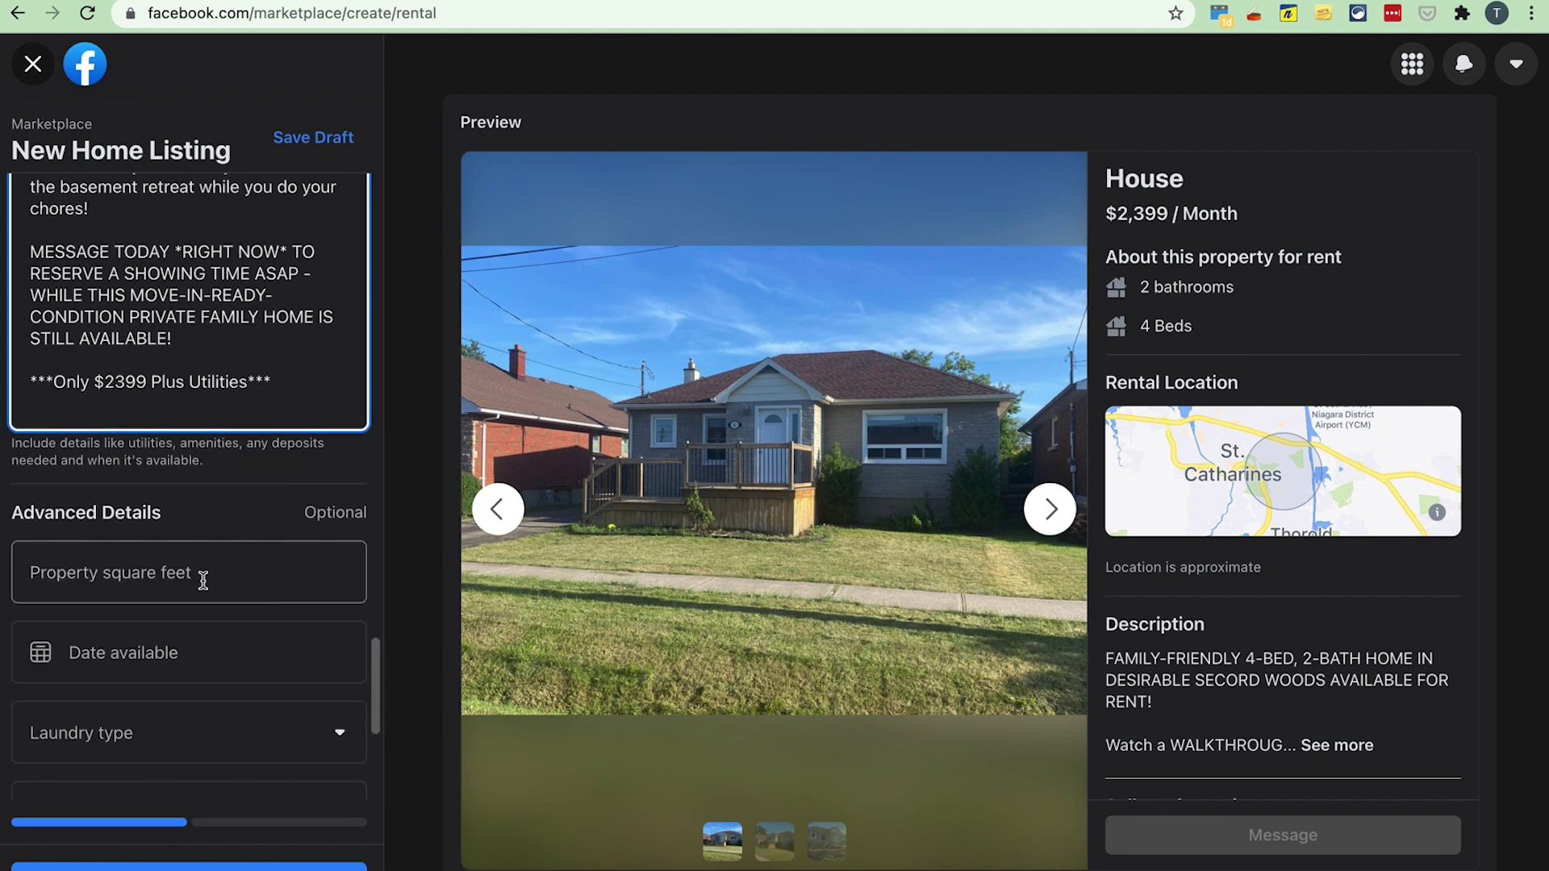
{"action": "left_click", "coordinate": [203, 581]}
{"action": "type", "text": "1500"}
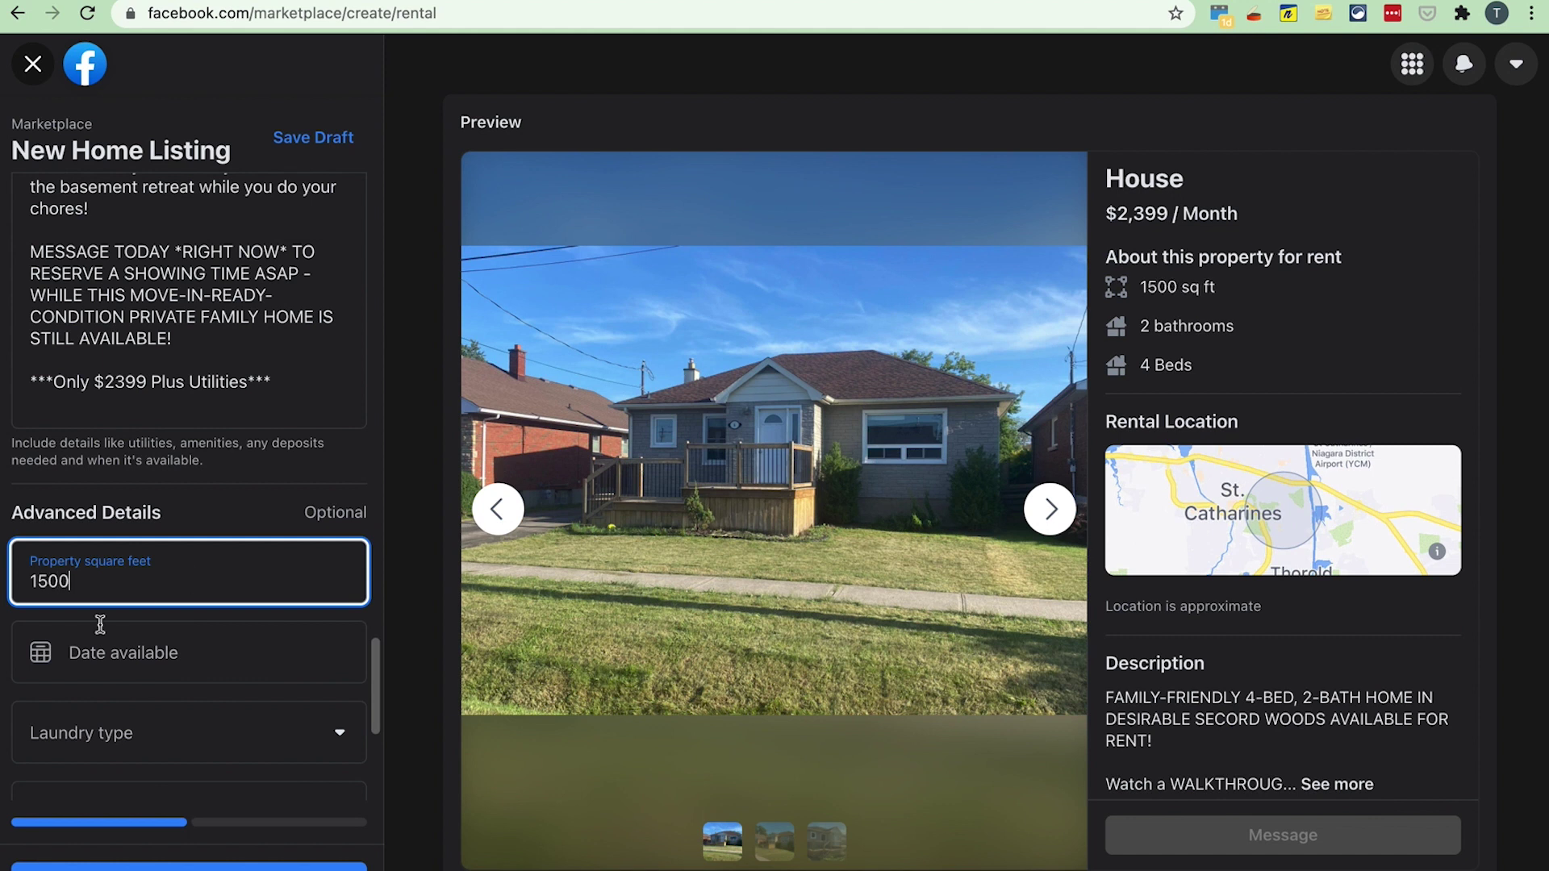
Set the rental's availability date to Oct 1, 2021, and change it to Oct 15, 2021.
{"action": "left_click", "coordinate": [162, 676]}
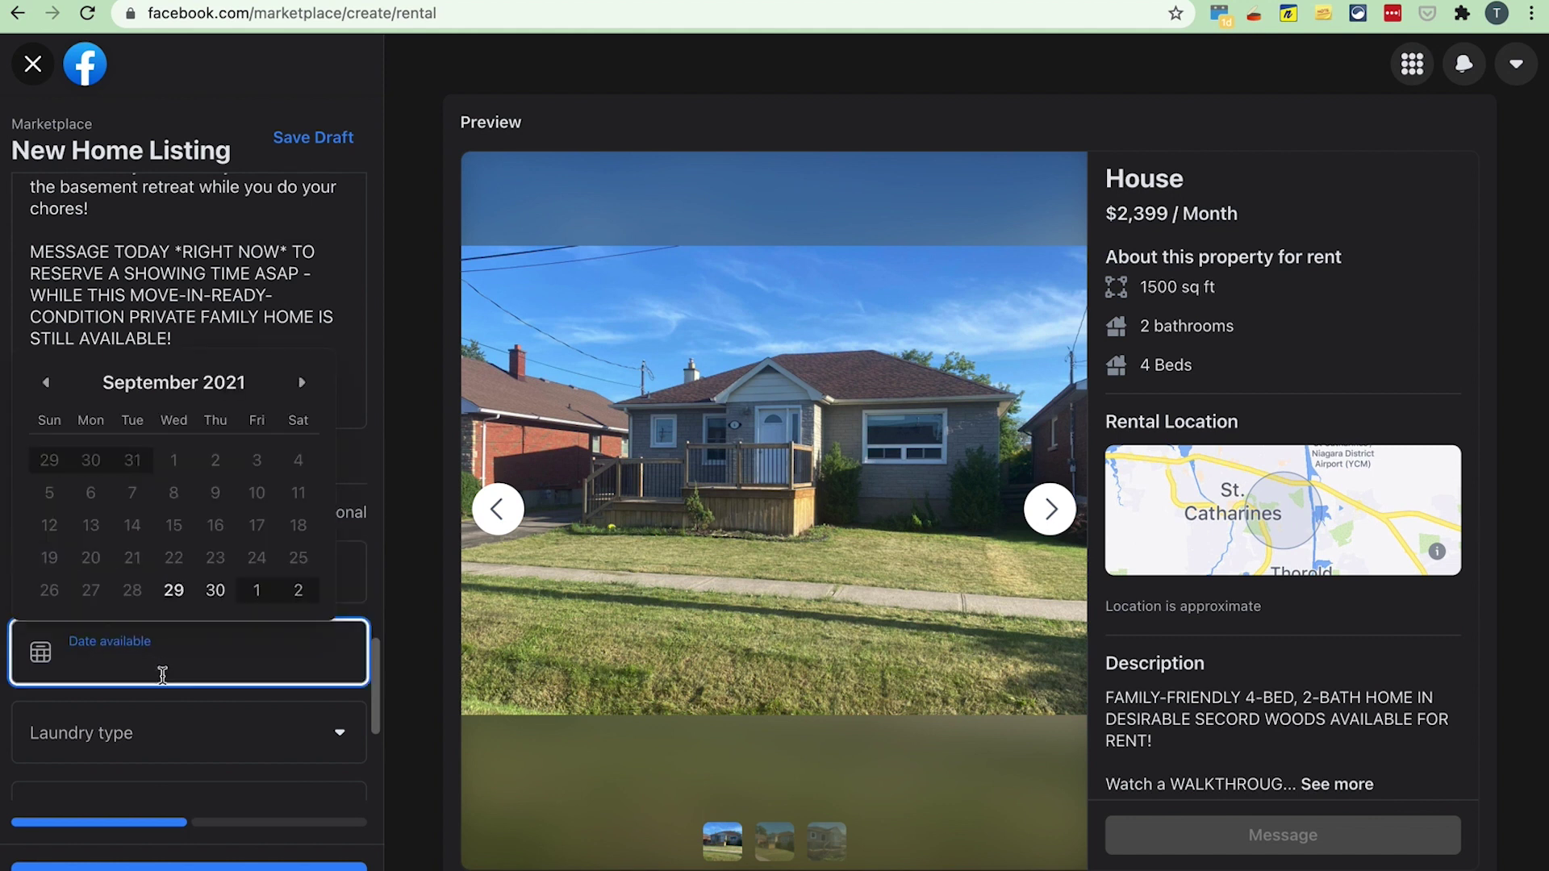
{"action": "left_click", "coordinate": [269, 591]}
{"action": "scroll", "coordinate": [270, 588], "scroll_direction": "down", "scroll_amount": 3}
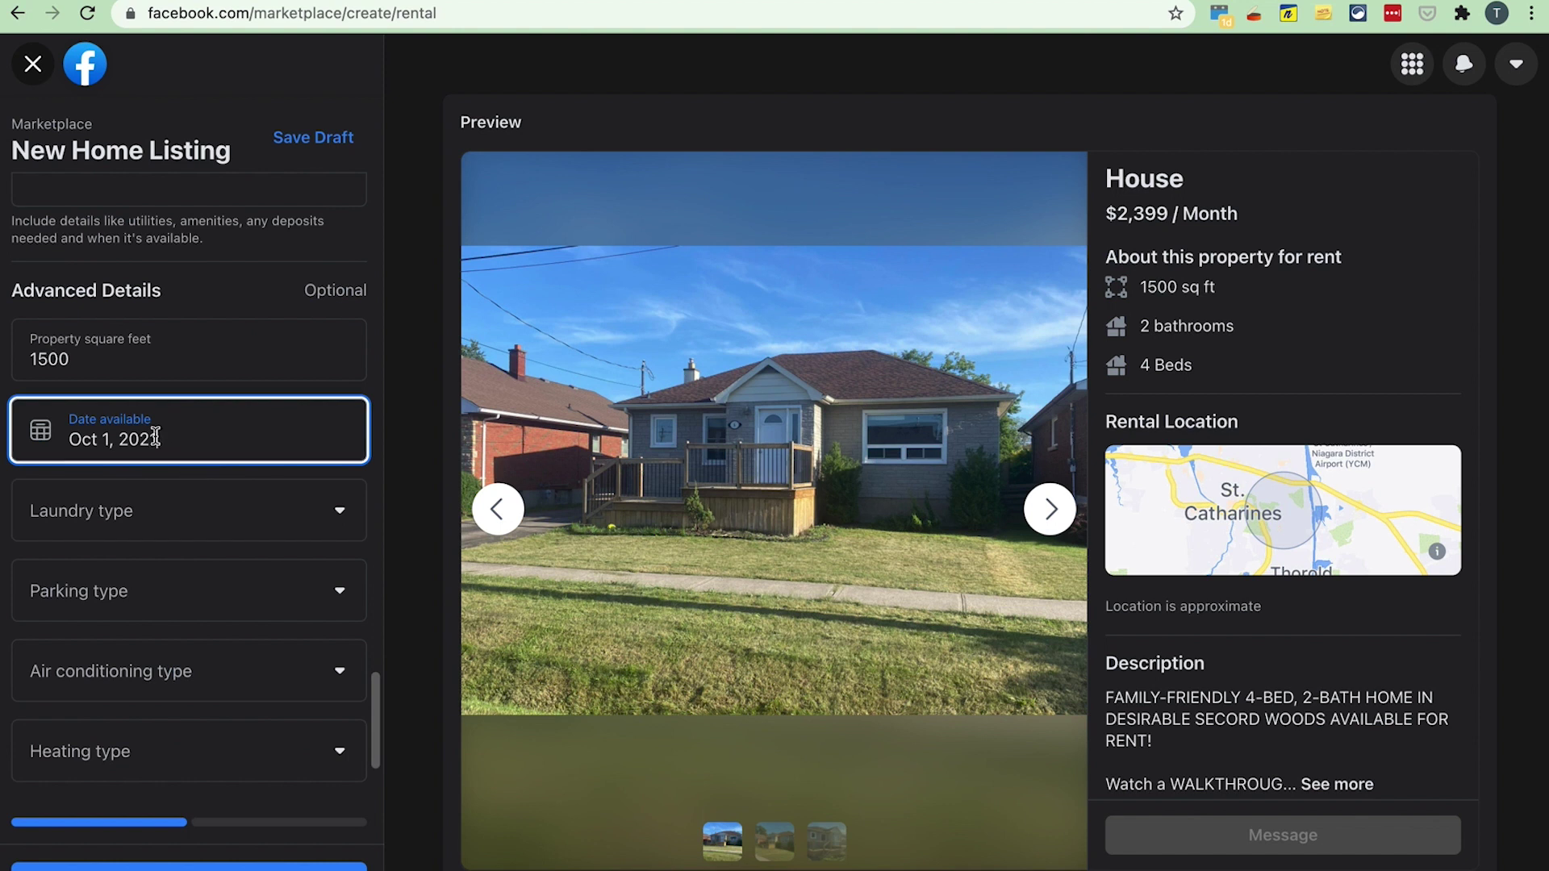
{"action": "left_click", "coordinate": [194, 440]}
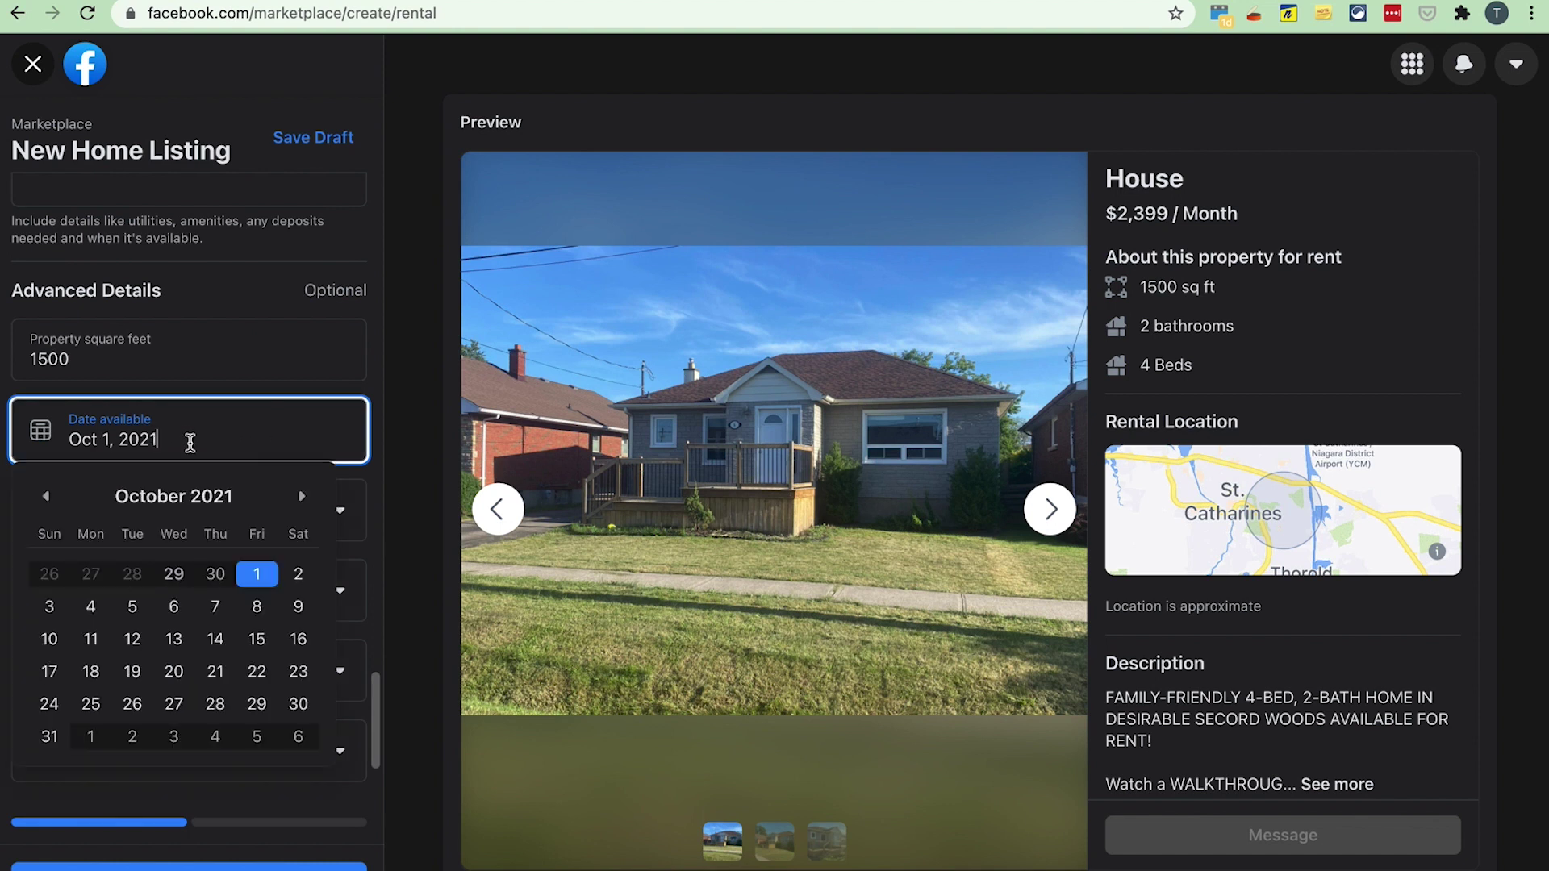
{"action": "left_click", "coordinate": [260, 576]}
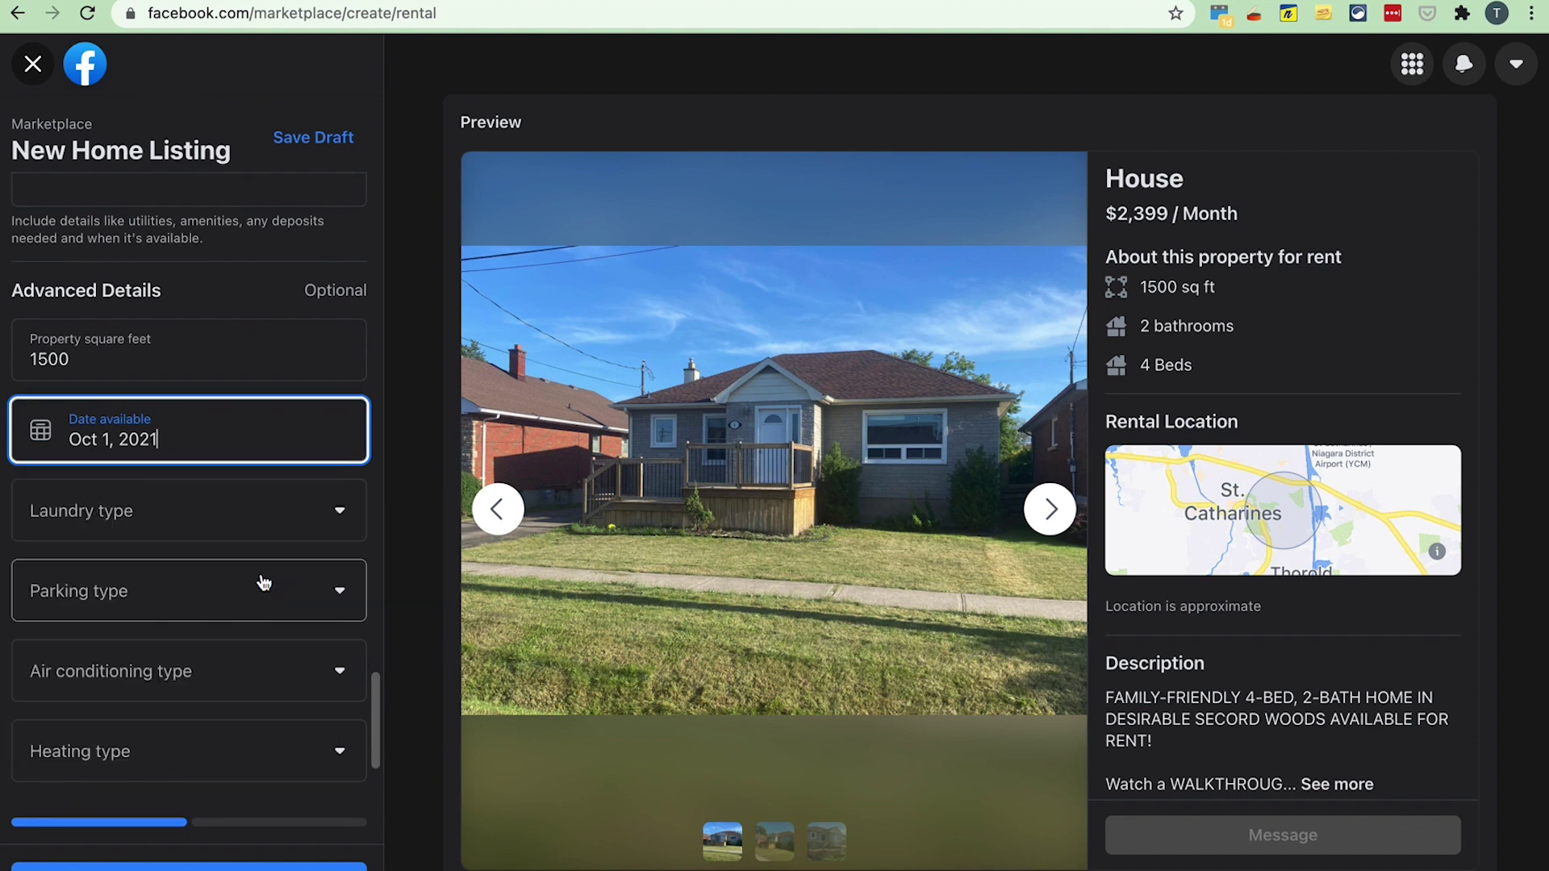
{"action": "left_click", "coordinate": [163, 442]}
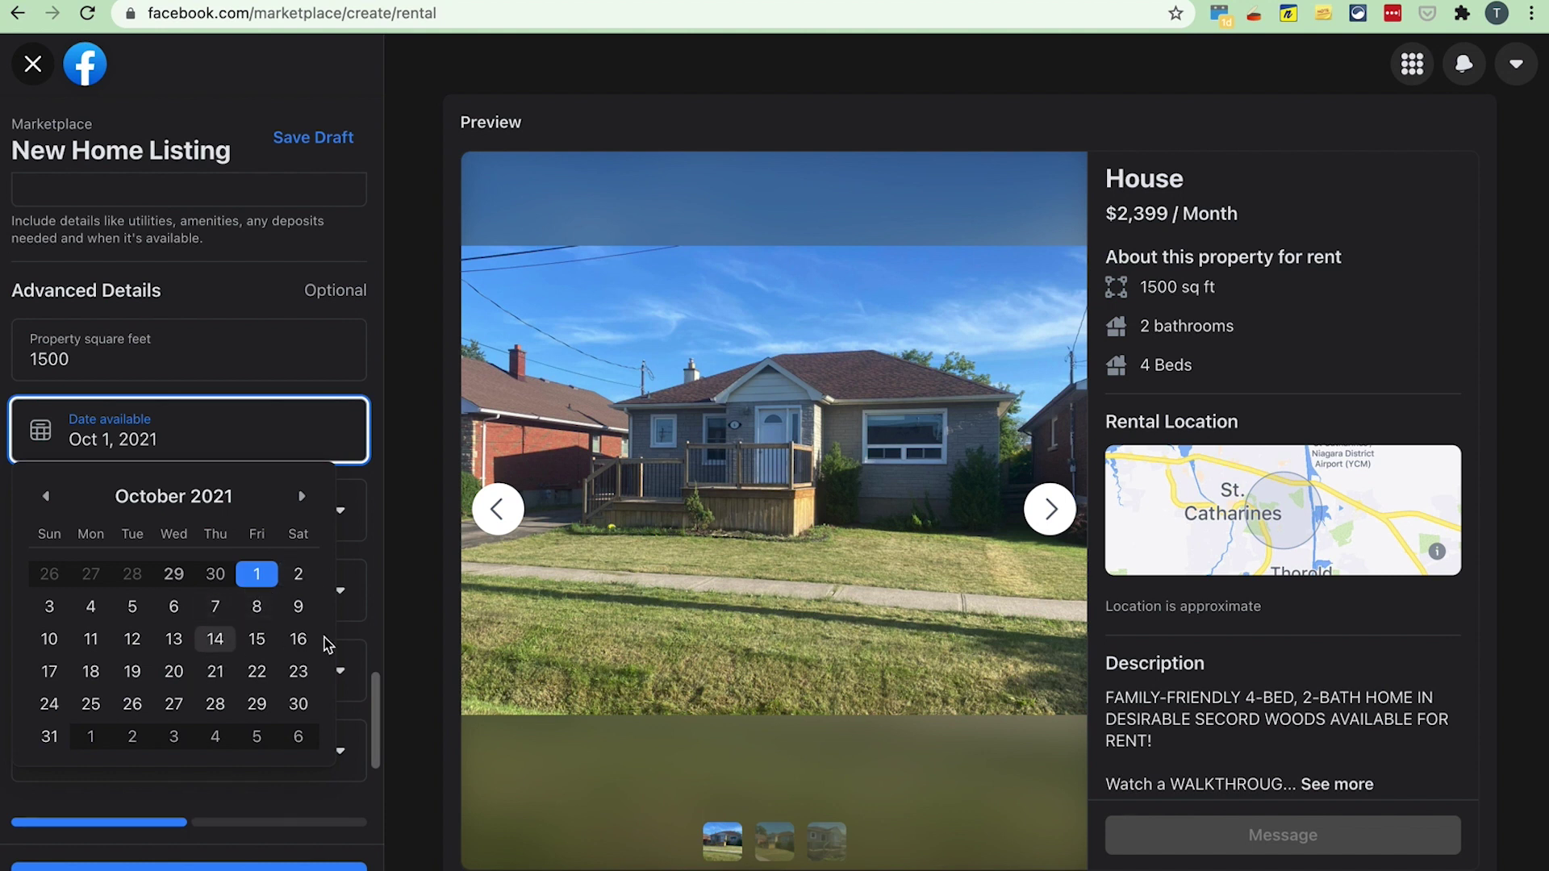
{"action": "left_click", "coordinate": [257, 641]}
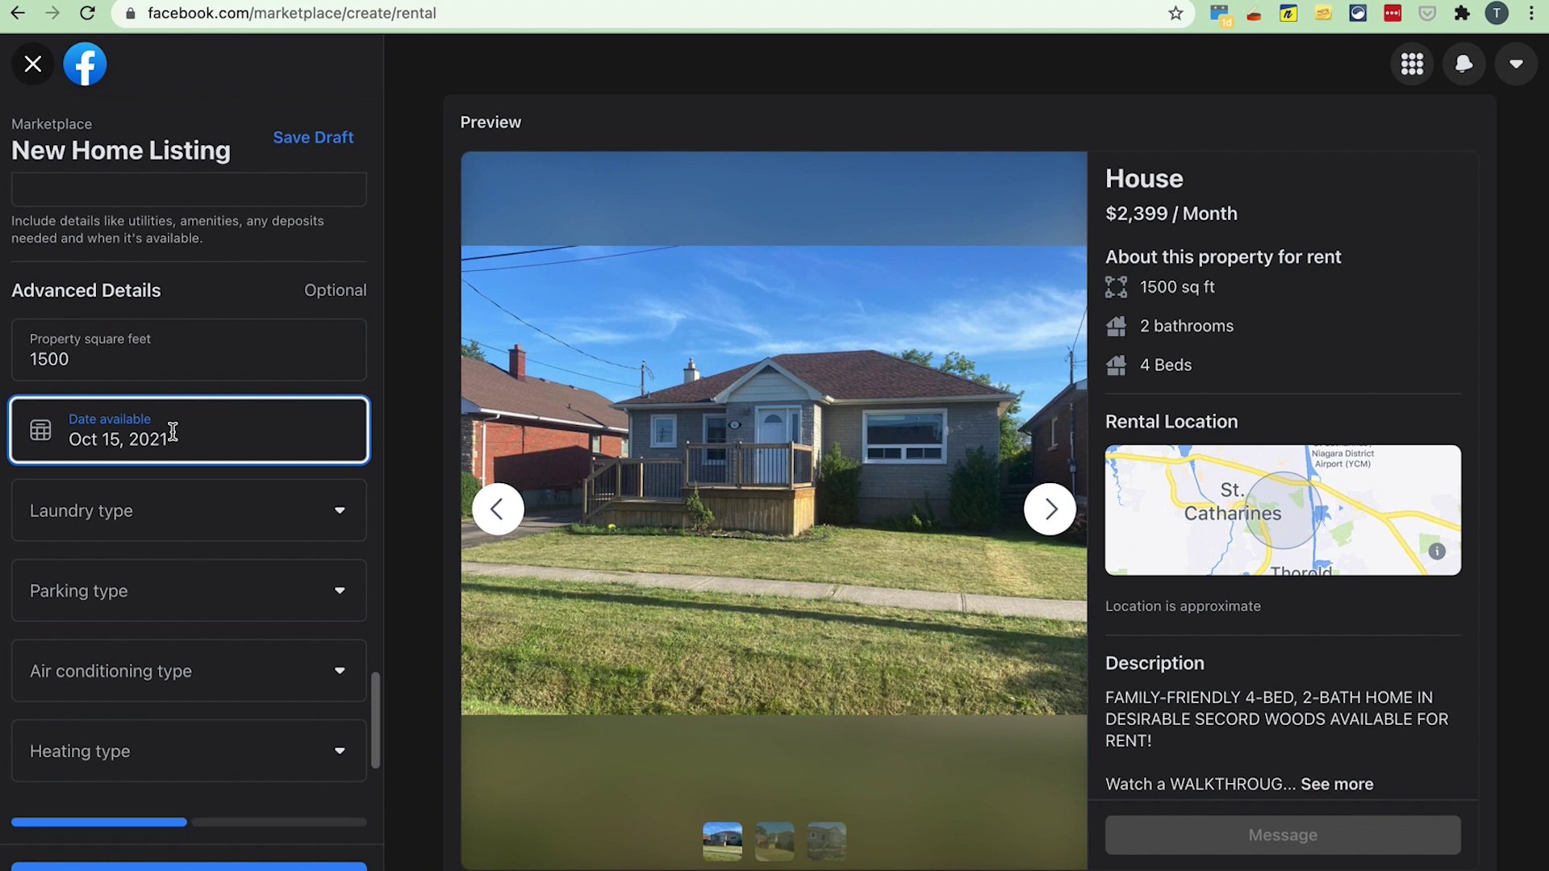
Set the rental's availability date to Nov 1, 2021 and its laundry type to In-unit laundry.
{"action": "left_click", "coordinate": [138, 439]}
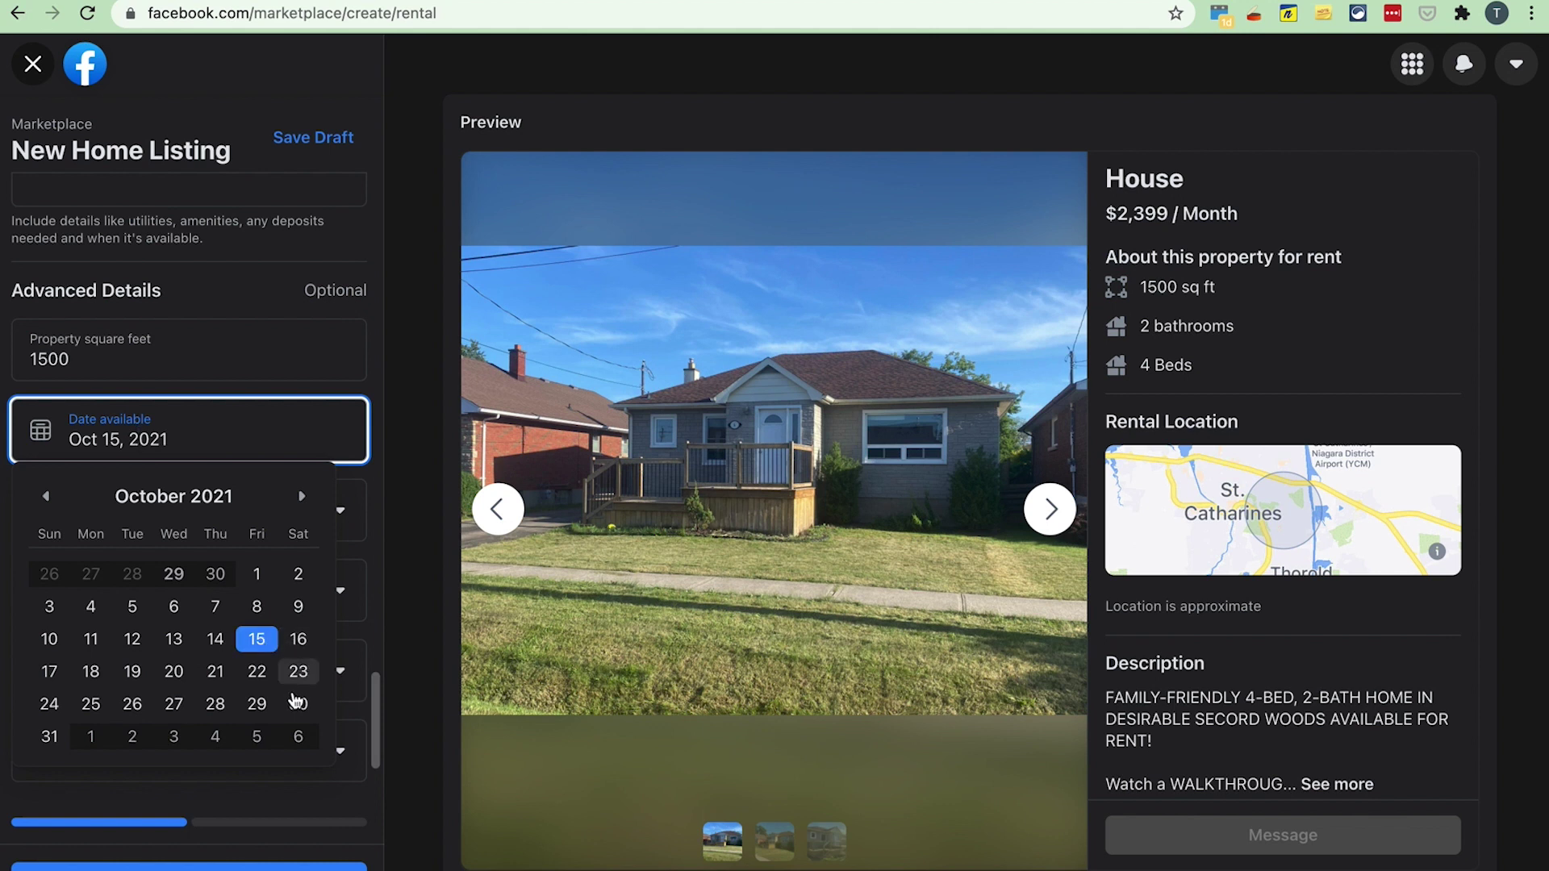
{"action": "left_click", "coordinate": [91, 736]}
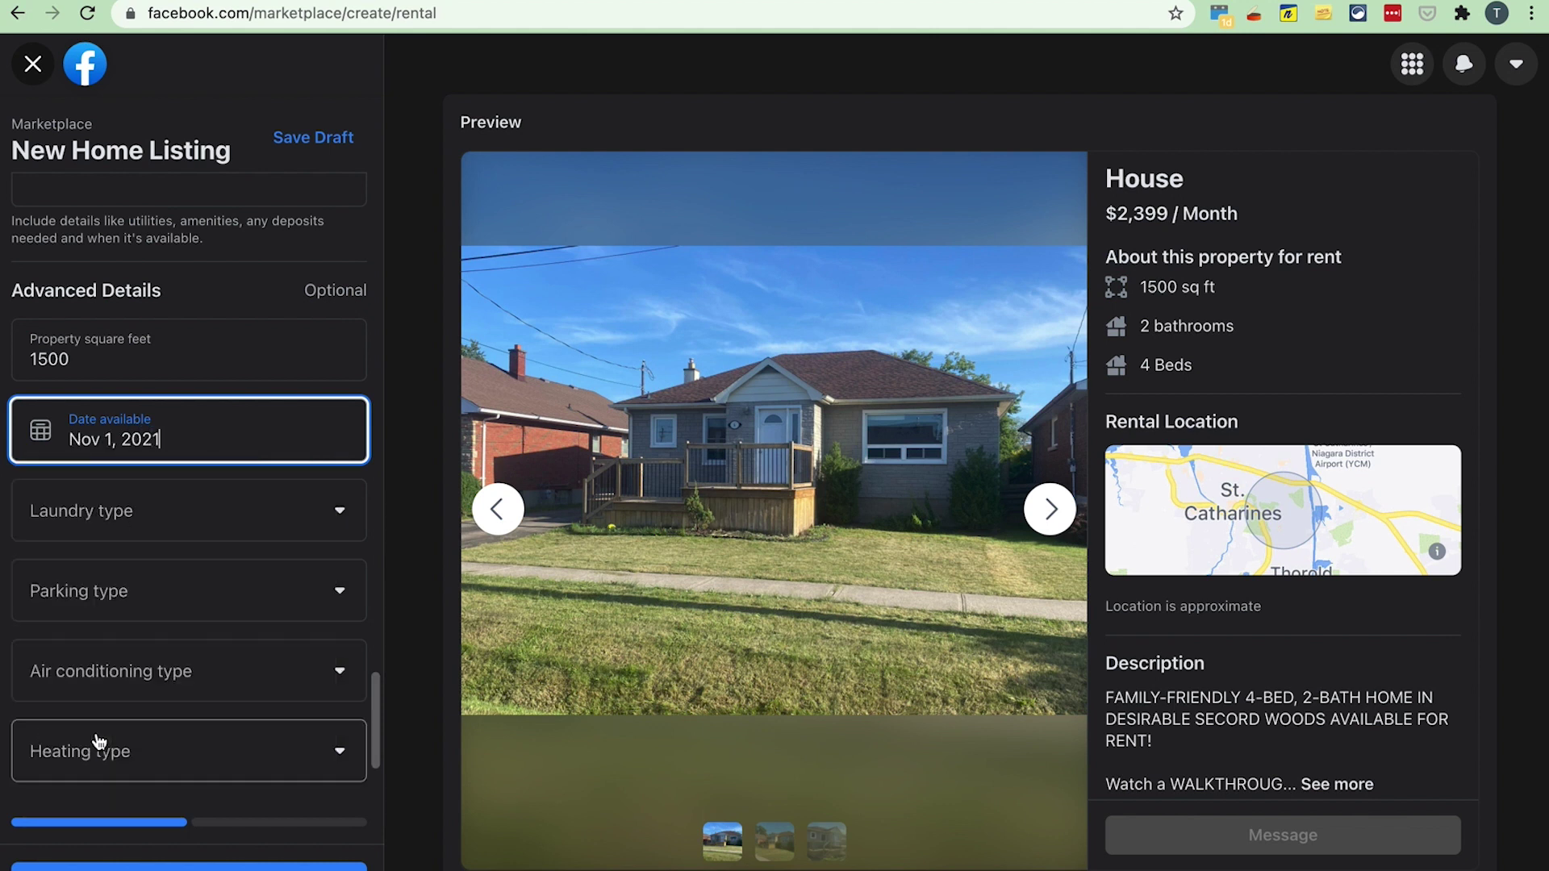
{"action": "left_click", "coordinate": [83, 525]}
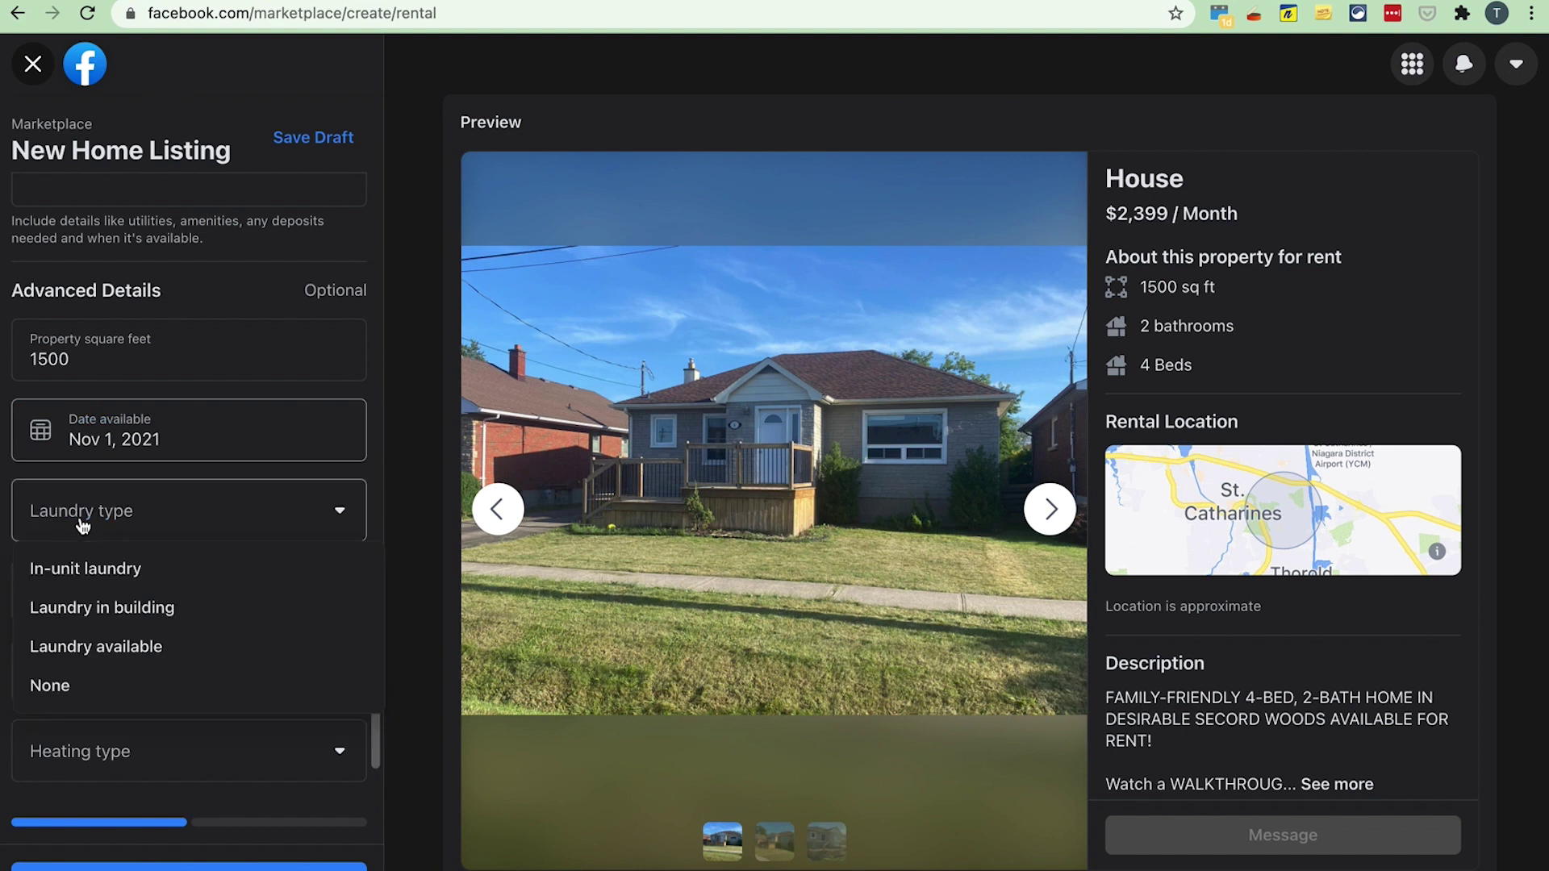
{"action": "left_click", "coordinate": [90, 570]}
Set the rental's parking type to Parking available.
{"action": "scroll", "coordinate": [93, 484], "scroll_direction": "down", "scroll_amount": 2}
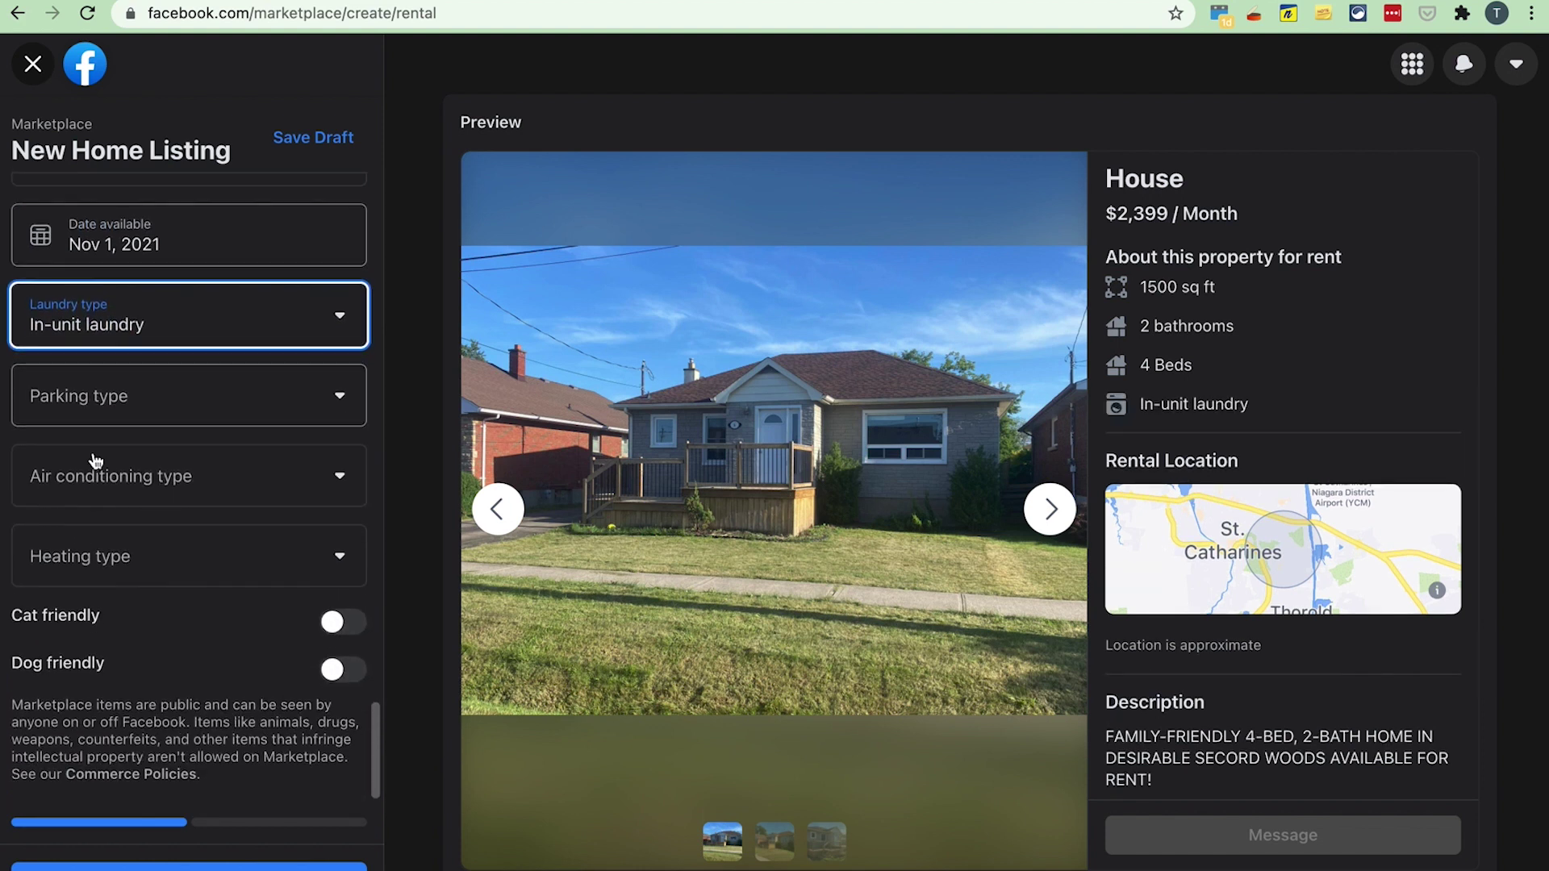
{"action": "left_click", "coordinate": [102, 403]}
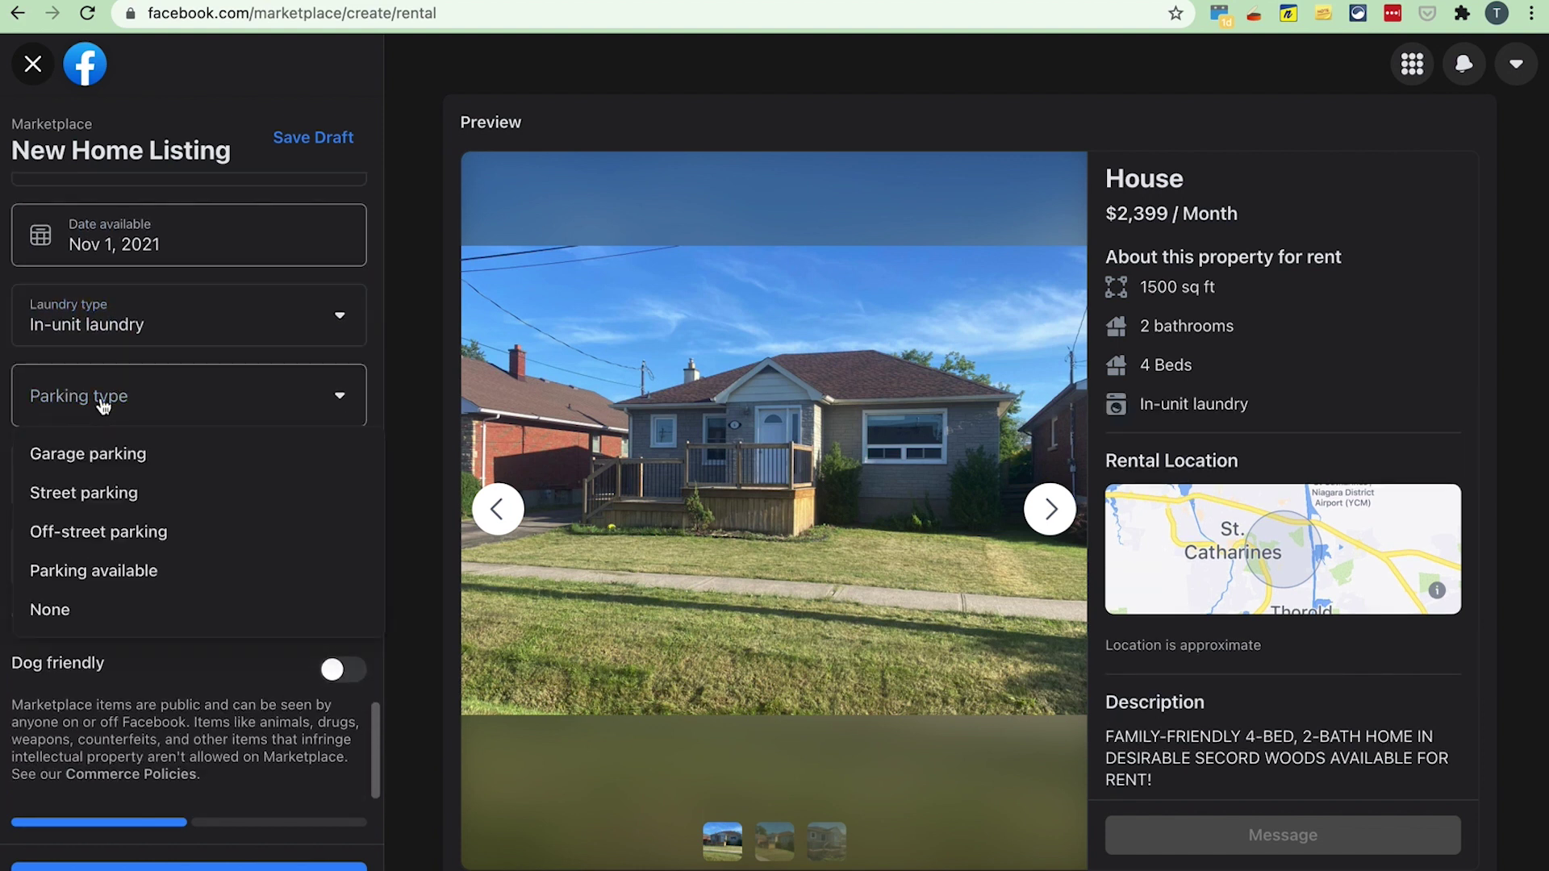
{"action": "left_click", "coordinate": [87, 570]}
Set the air conditioning type to Central AC and the heating type to Central heating.
{"action": "left_click", "coordinate": [151, 466]}
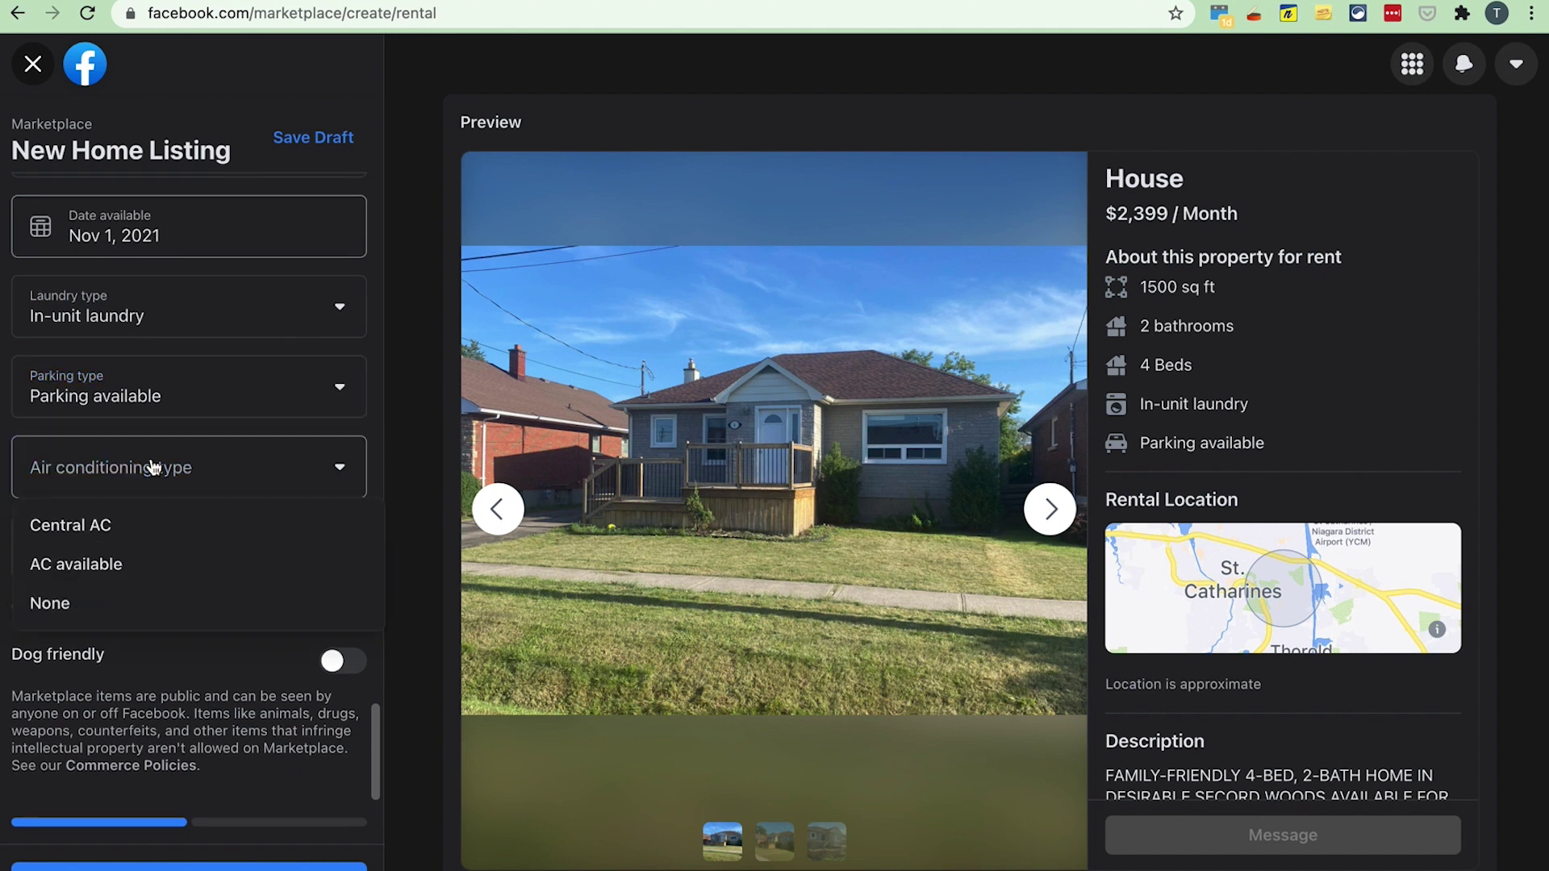
{"action": "left_click", "coordinate": [130, 531]}
{"action": "left_click", "coordinate": [113, 557]}
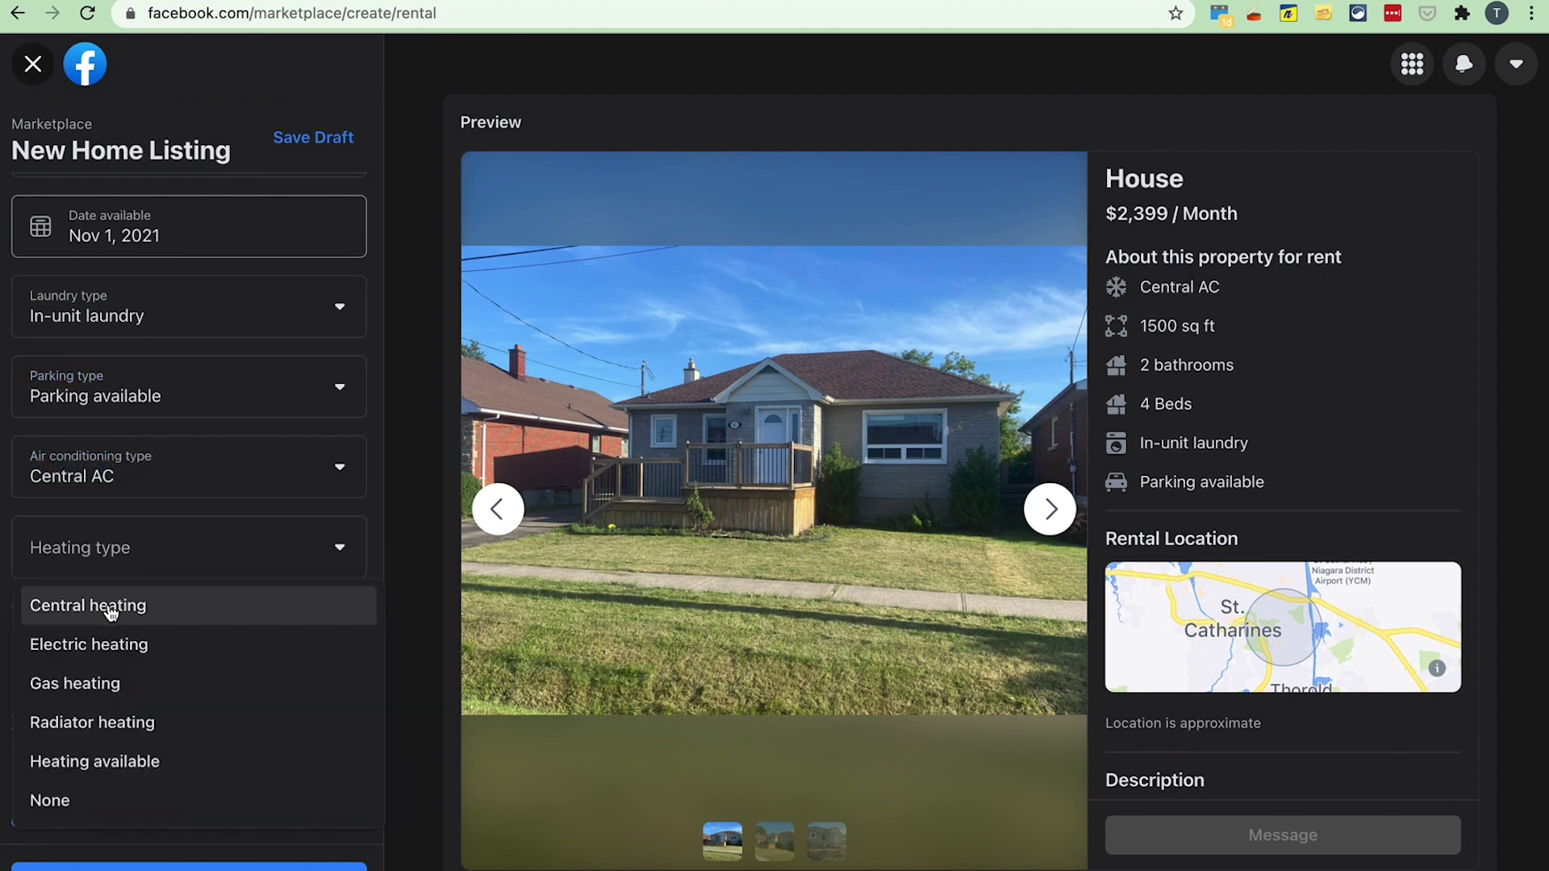
{"action": "left_click", "coordinate": [104, 605]}
Mark the rental as cat friendly and dog friendly, and continue to the options for listing in more places.
{"action": "left_click", "coordinate": [331, 613]}
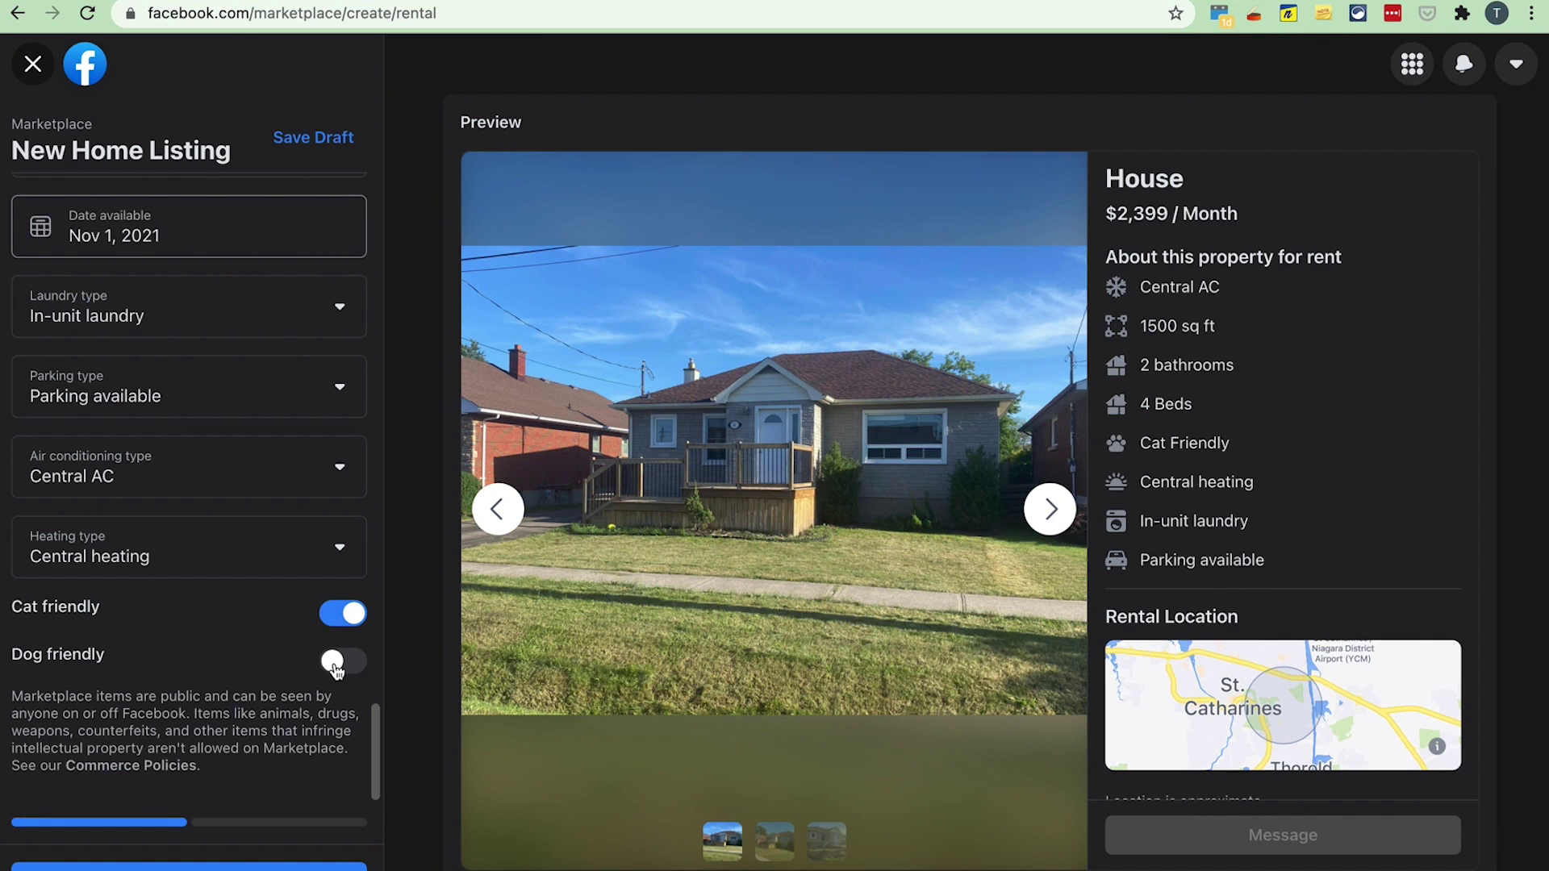
{"action": "left_click", "coordinate": [339, 658]}
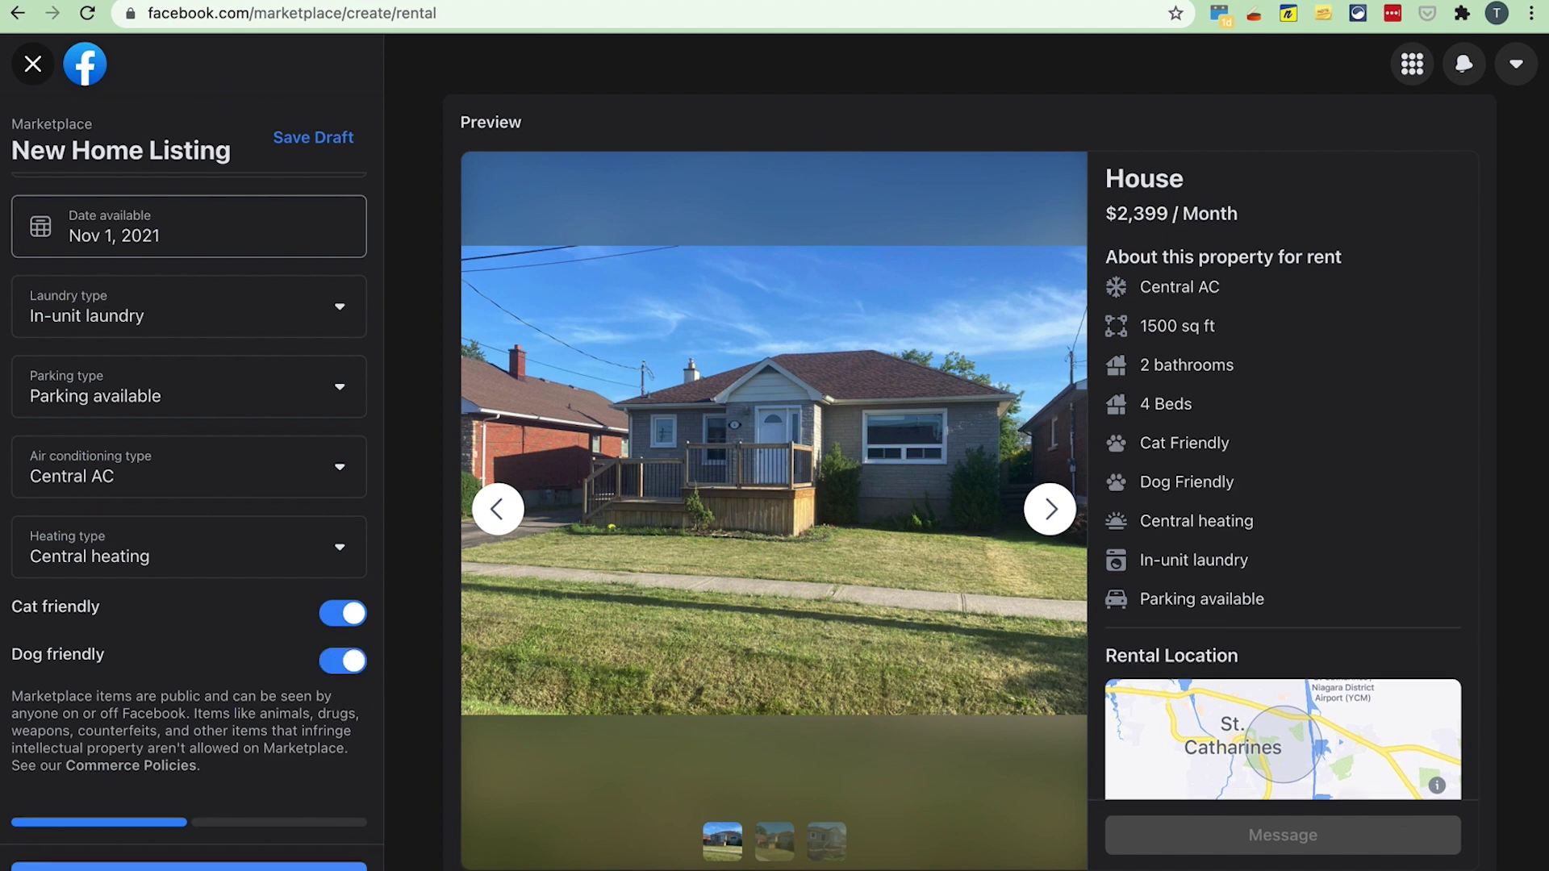
{"action": "left_click", "coordinate": [193, 867]}
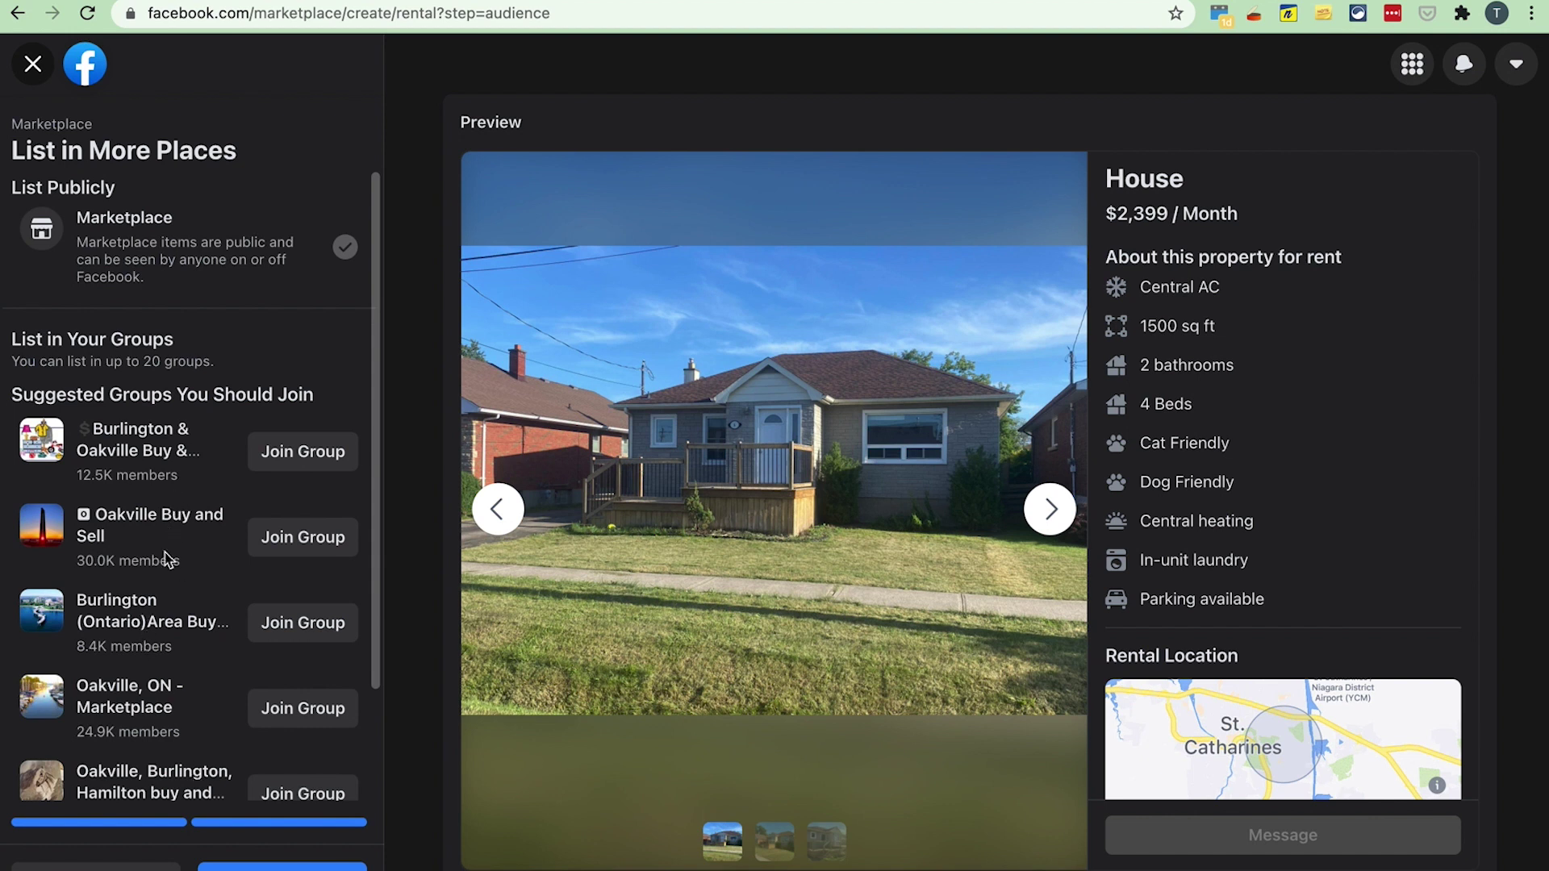
Review the group listing option and the suggested groups to join, and publish the rental on Marketplace.
{"action": "left_click_drag", "start_coordinate": [9, 394], "coordinate": [380, 400]}
{"action": "left_click_drag", "start_coordinate": [13, 339], "coordinate": [212, 360]}
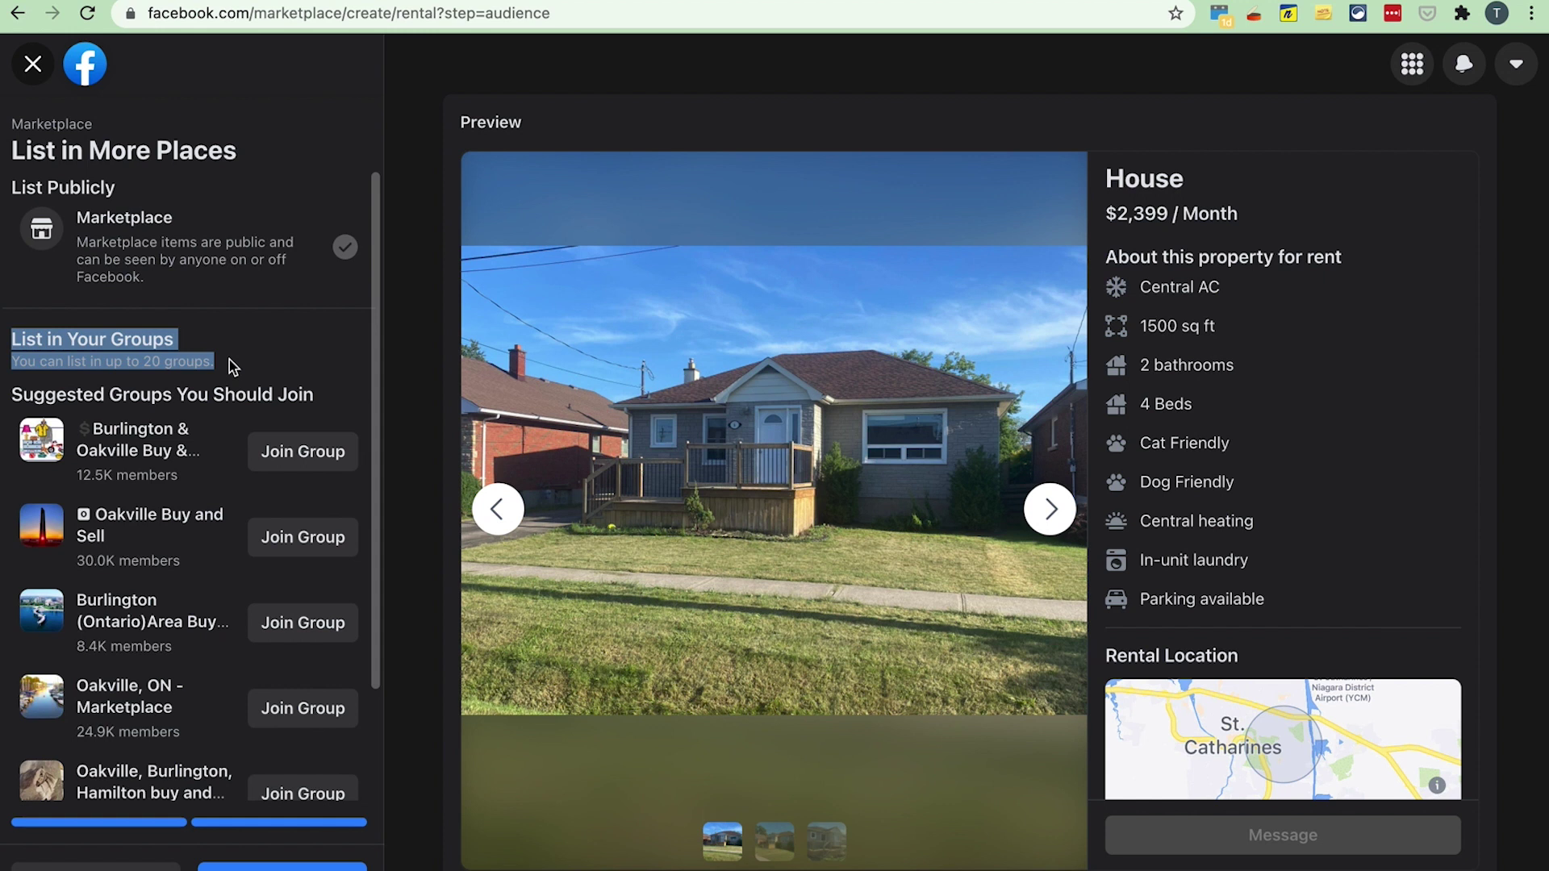
{"action": "left_click", "coordinate": [279, 397]}
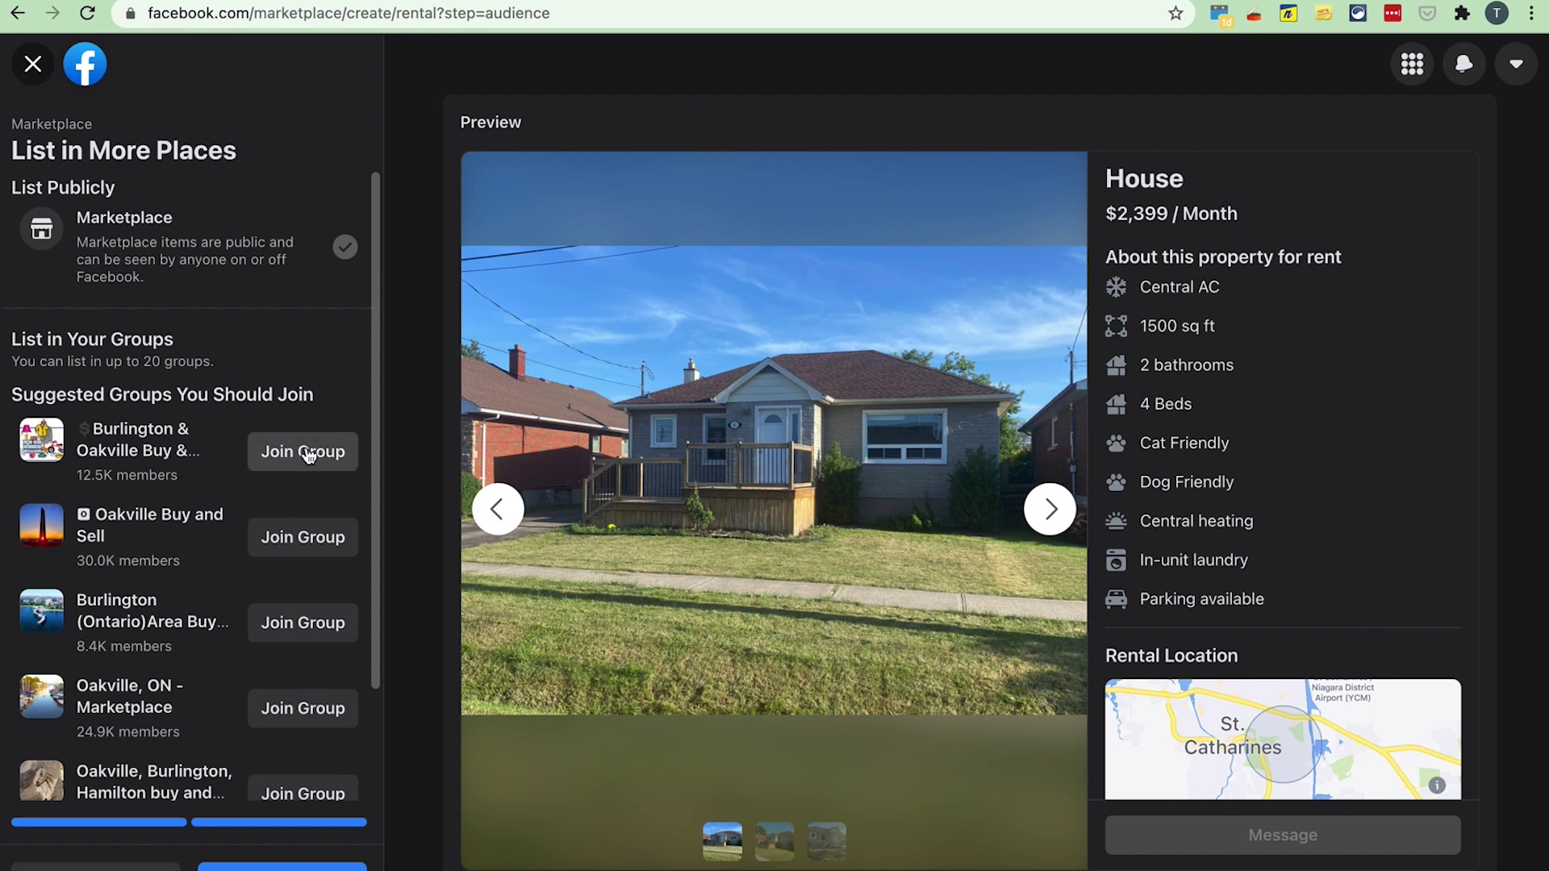
{"action": "scroll", "coordinate": [237, 389], "scroll_direction": "down", "scroll_amount": 2}
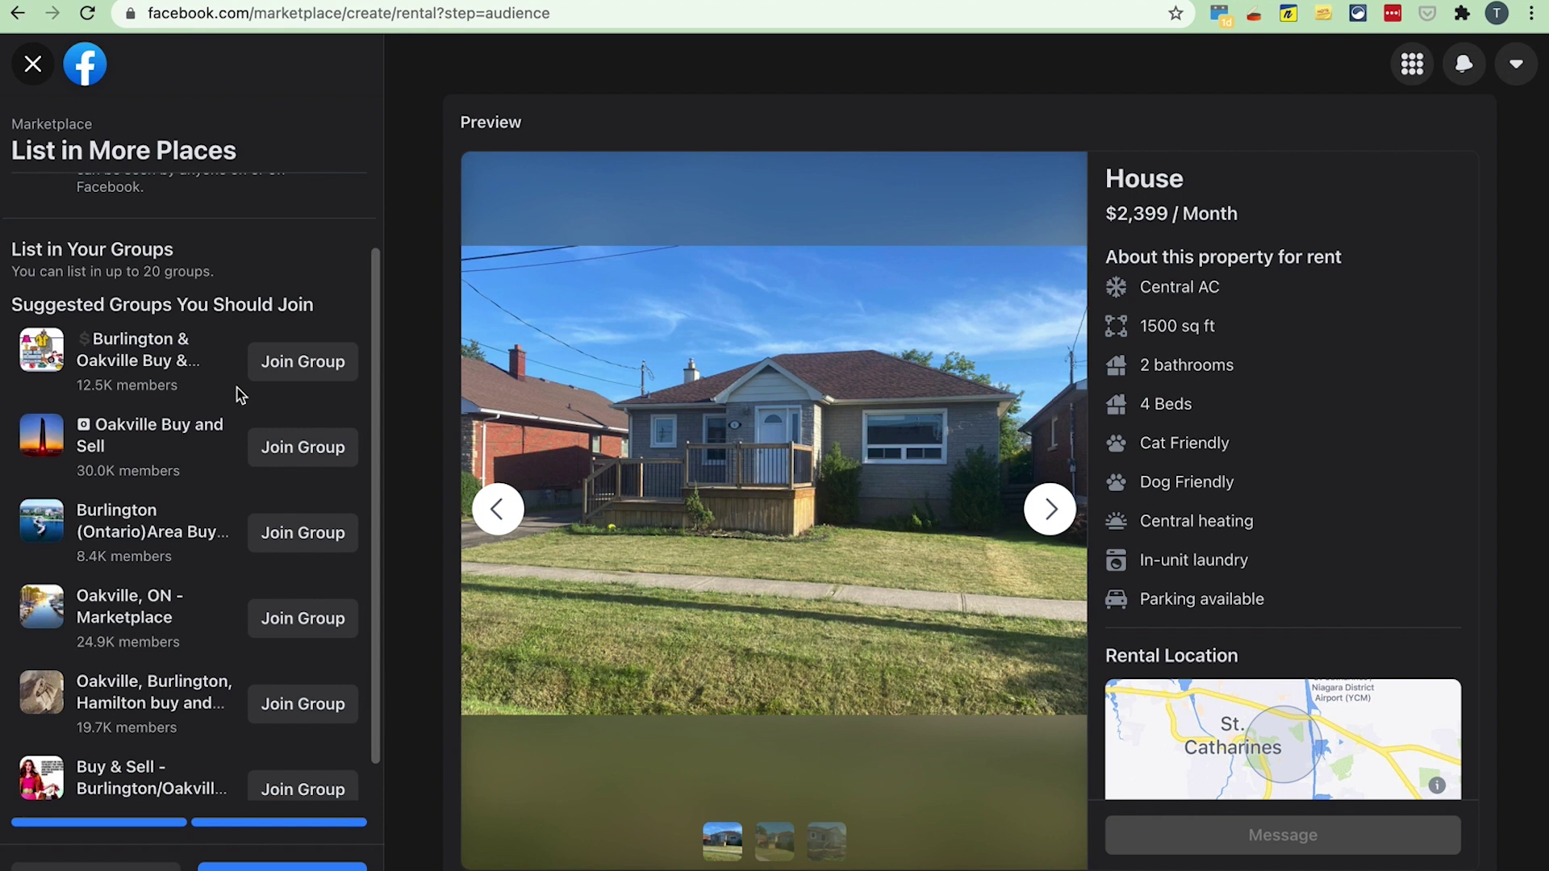
{"action": "scroll", "coordinate": [124, 240], "scroll_direction": "up", "scroll_amount": 2}
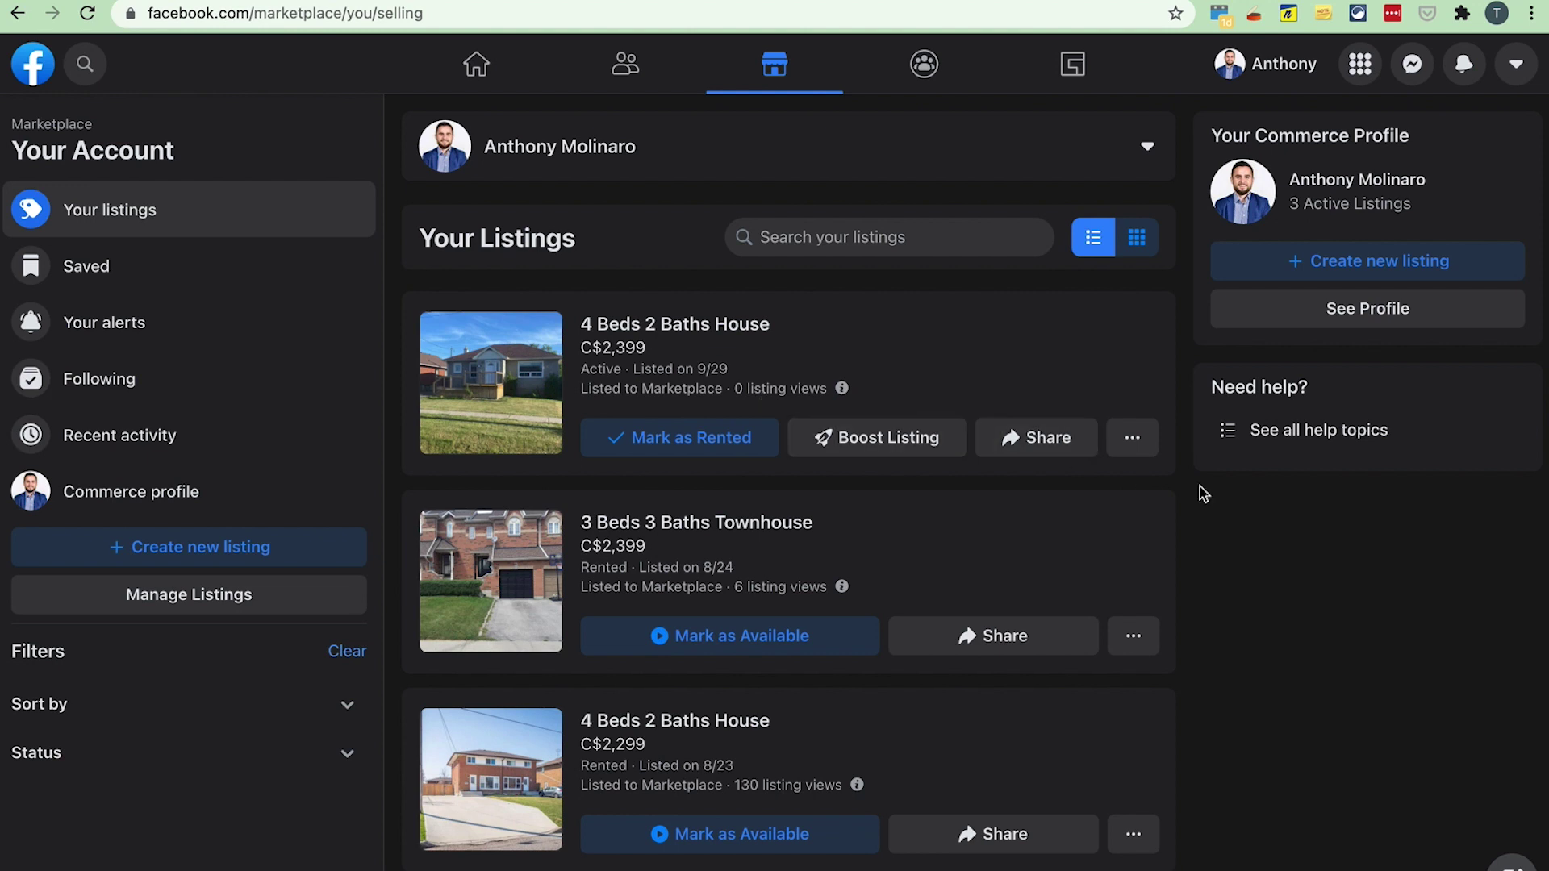
Check the additional management options of the new 4 Beds 2 Baths House listing, including renewal and boosting.
{"action": "left_click", "coordinate": [1128, 449]}
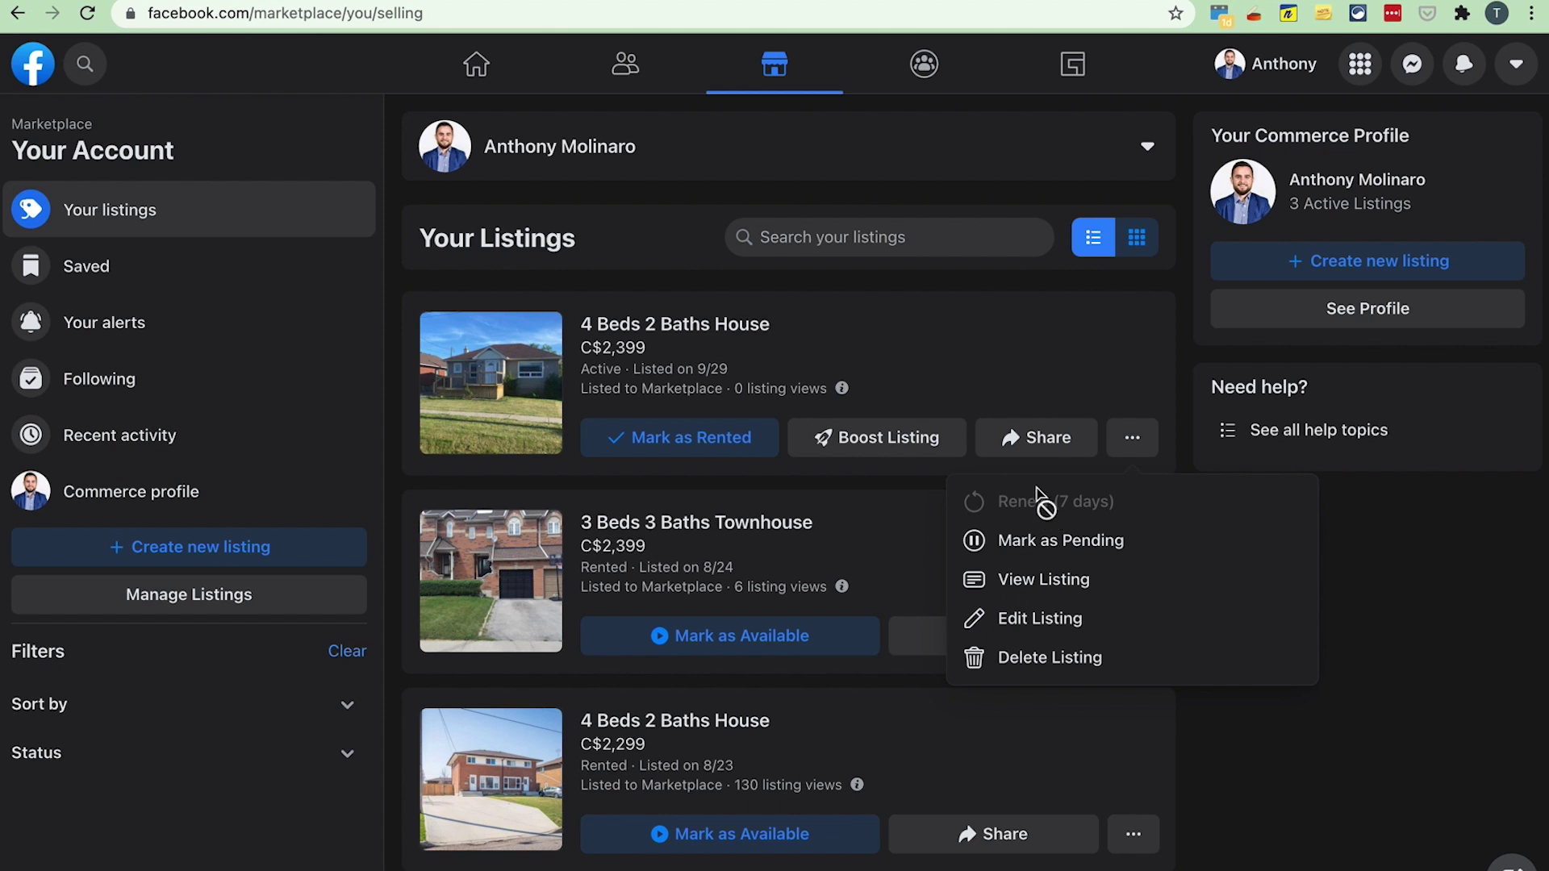
{"action": "left_click", "coordinate": [892, 436]}
{"action": "left_click", "coordinate": [1033, 356]}
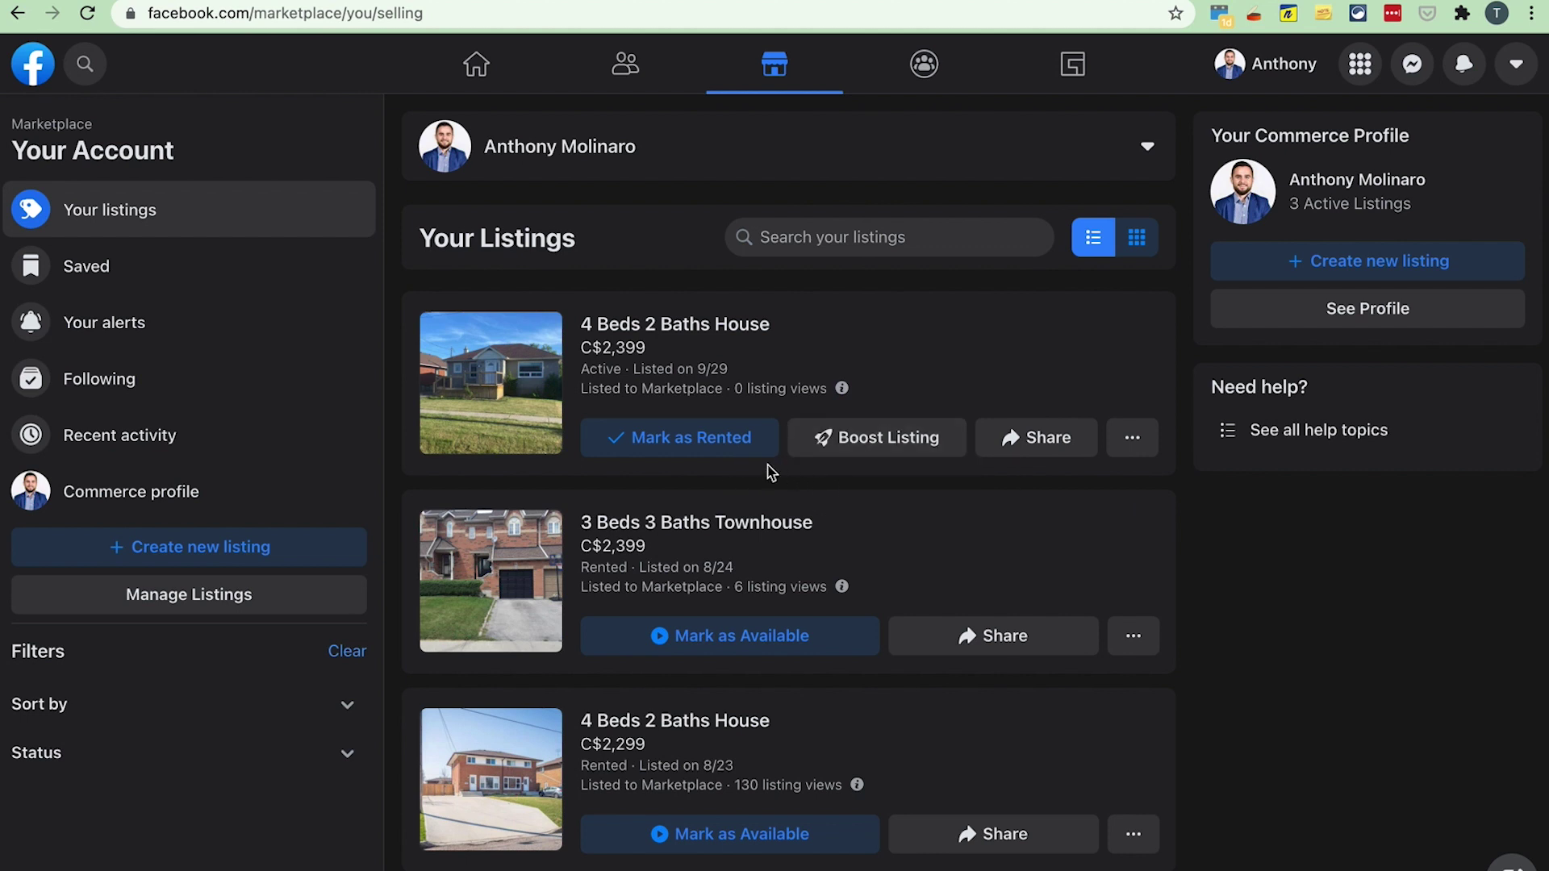
Mark the new 4 Beds 2 Baths House listing at C$2,399 as rented and open its listing page.
{"action": "left_click", "coordinate": [660, 447]}
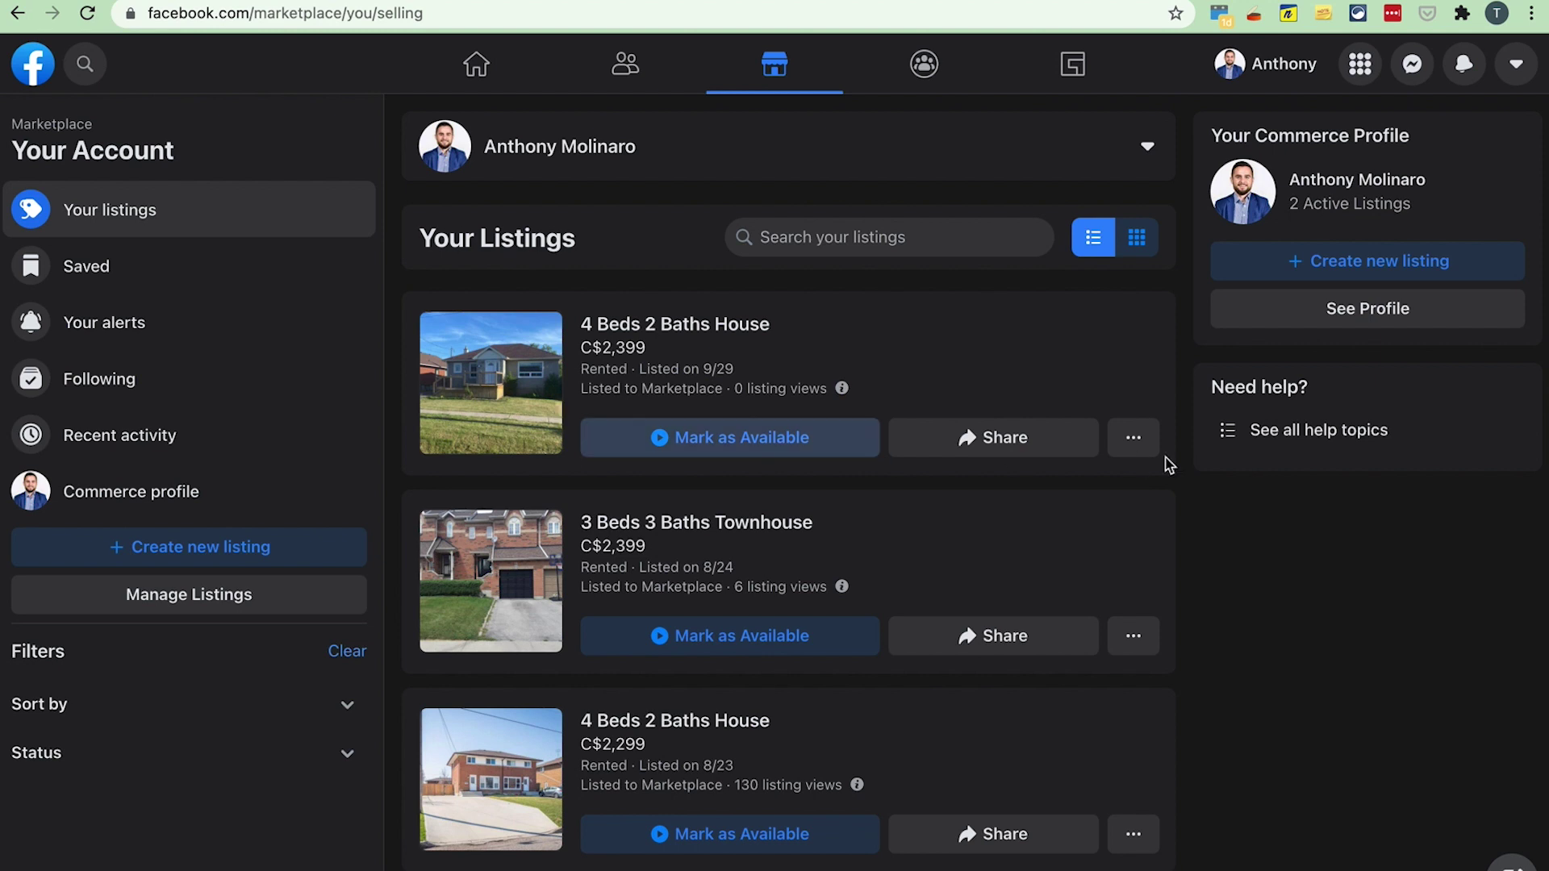
{"action": "left_click", "coordinate": [1116, 442]}
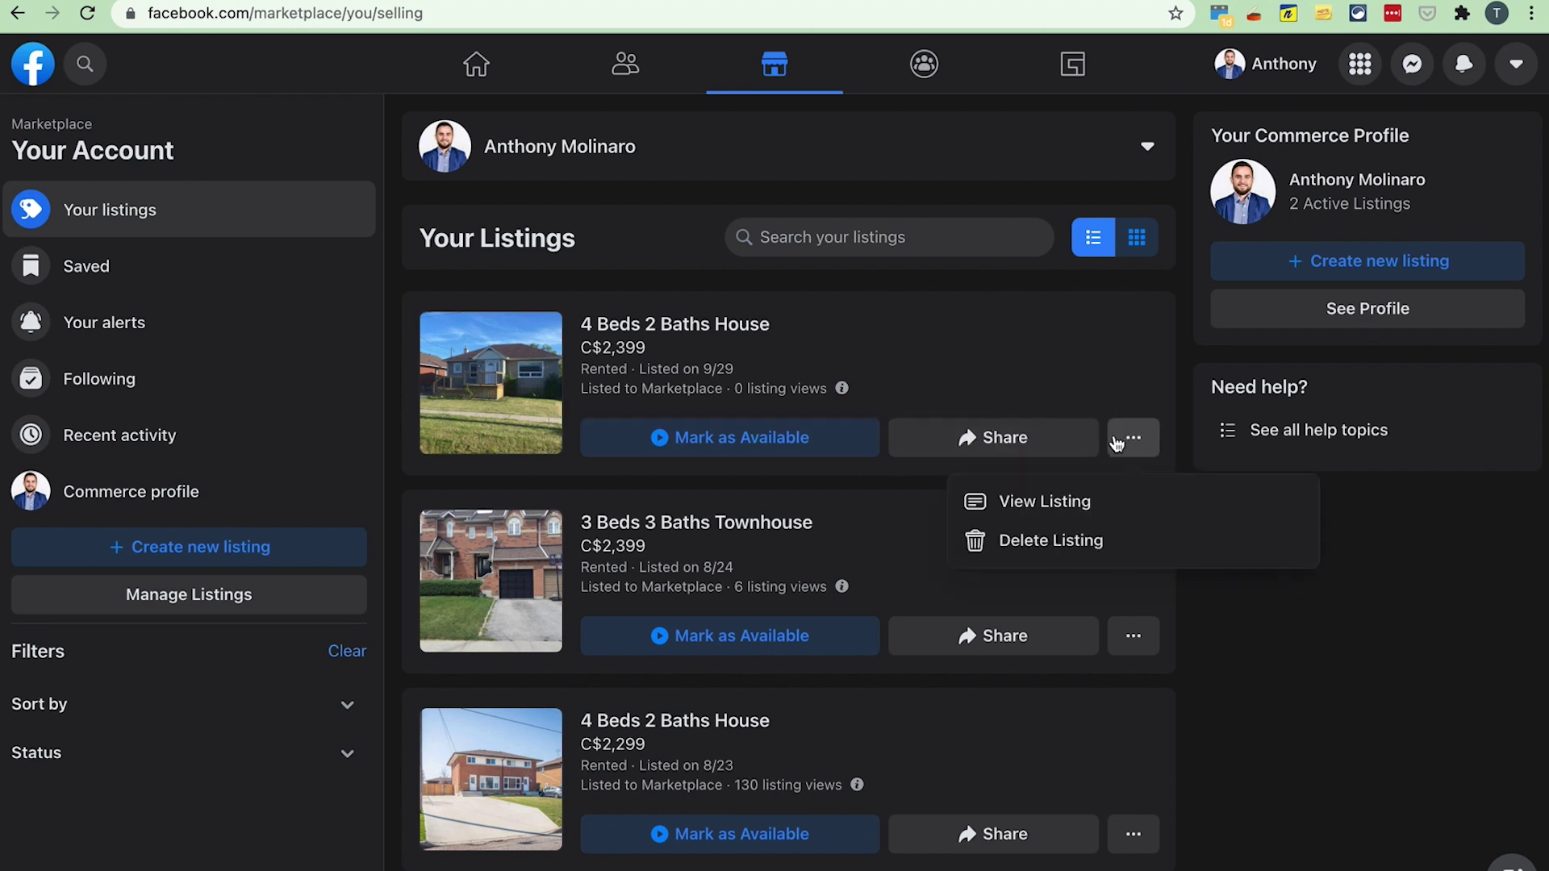
{"action": "left_click", "coordinate": [1059, 510]}
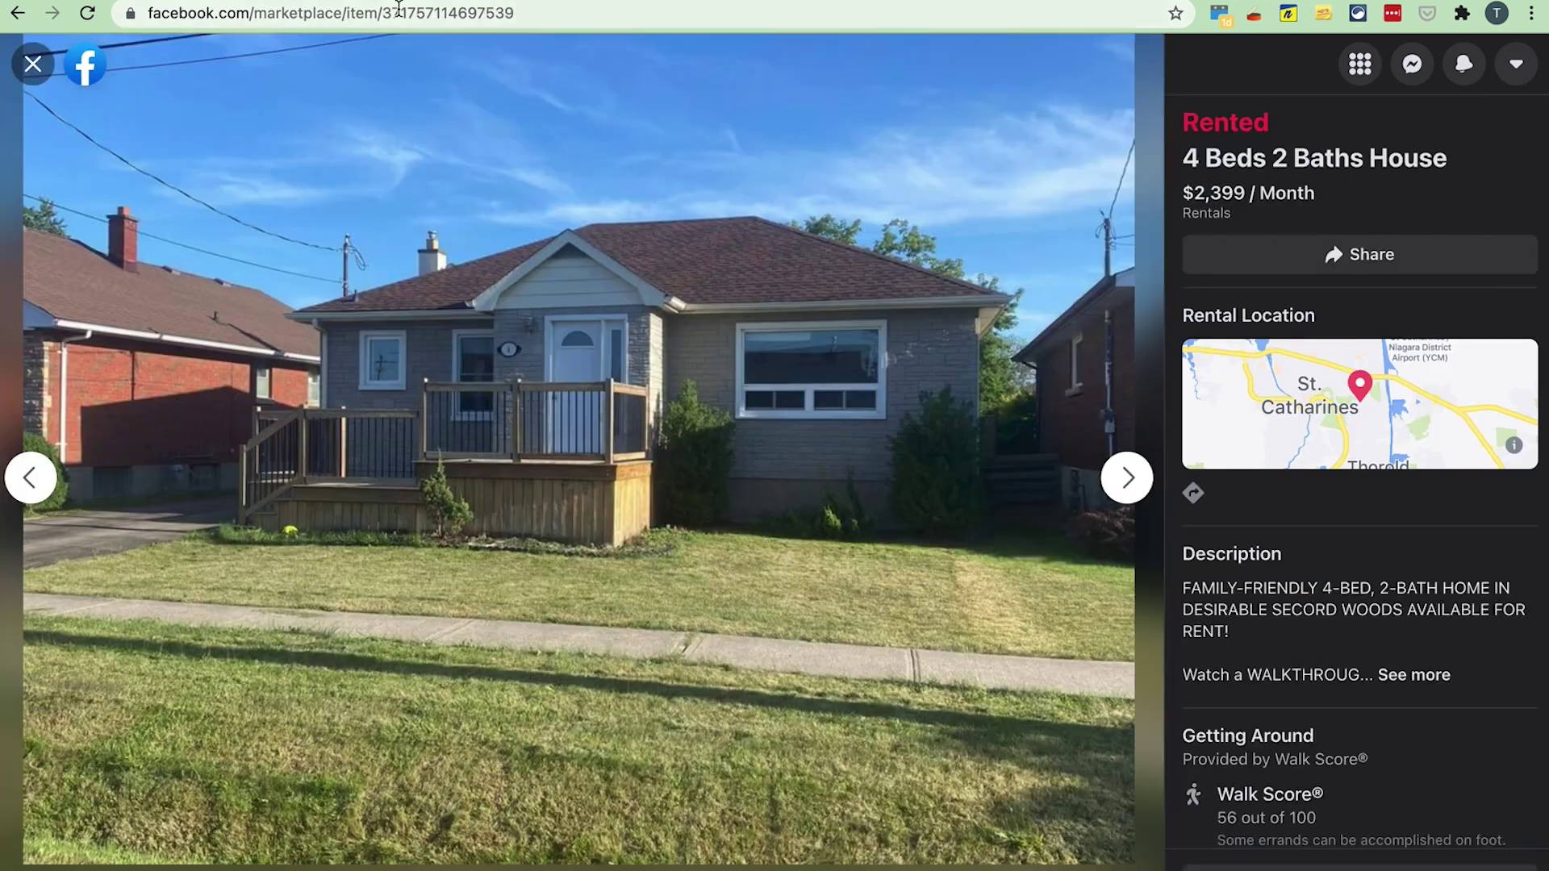
Select the web address of the 4 Beds 2 Baths House listing and return to the overview of your listings.
{"action": "left_click", "coordinate": [512, 15]}
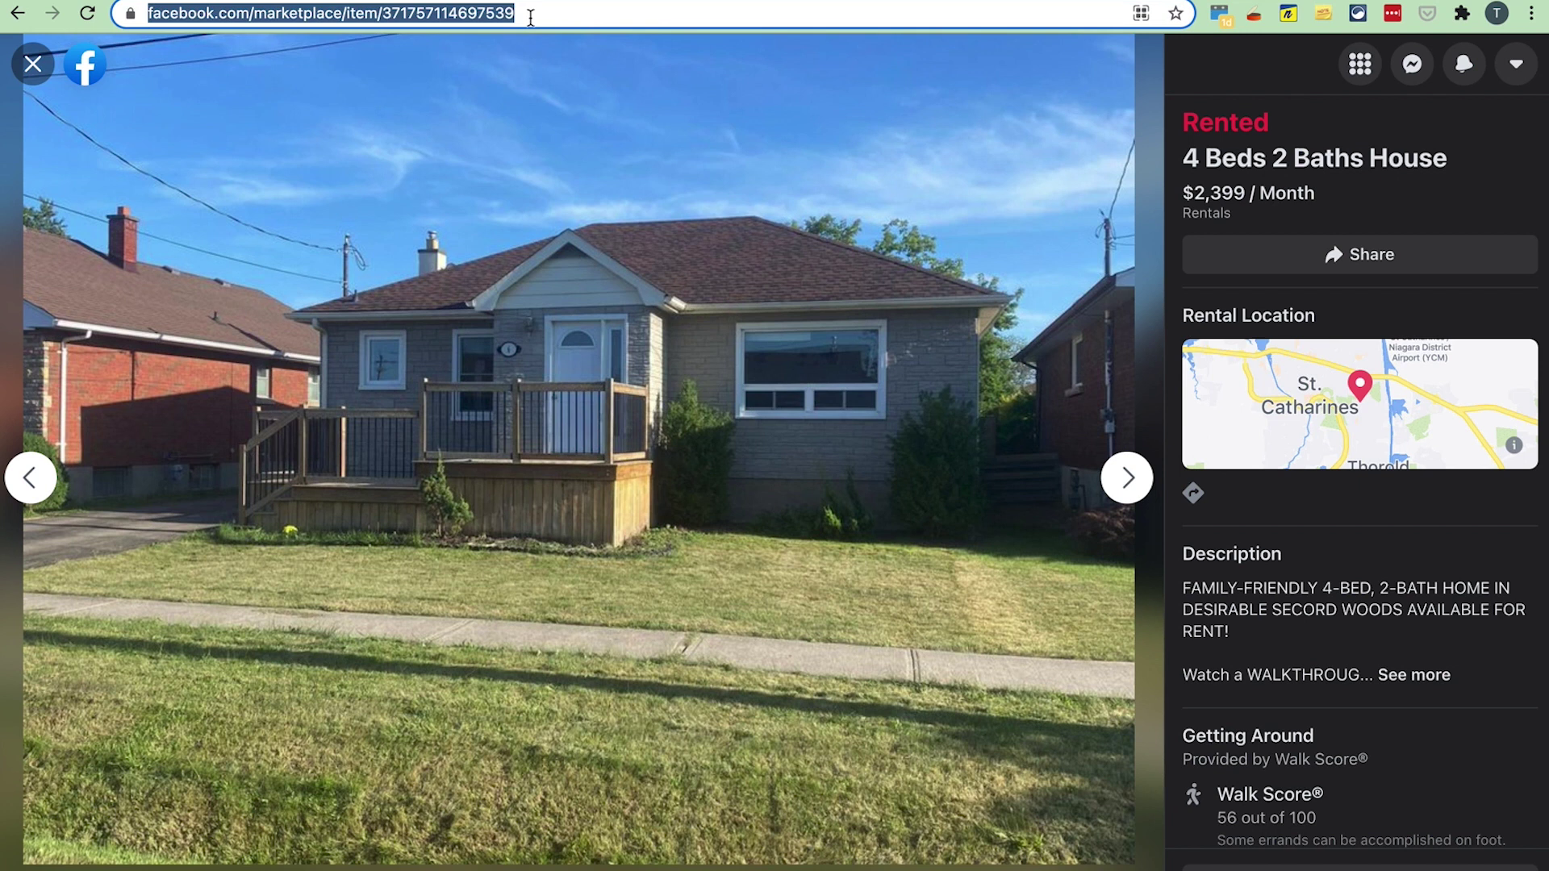
{"action": "left_click", "coordinate": [33, 66]}
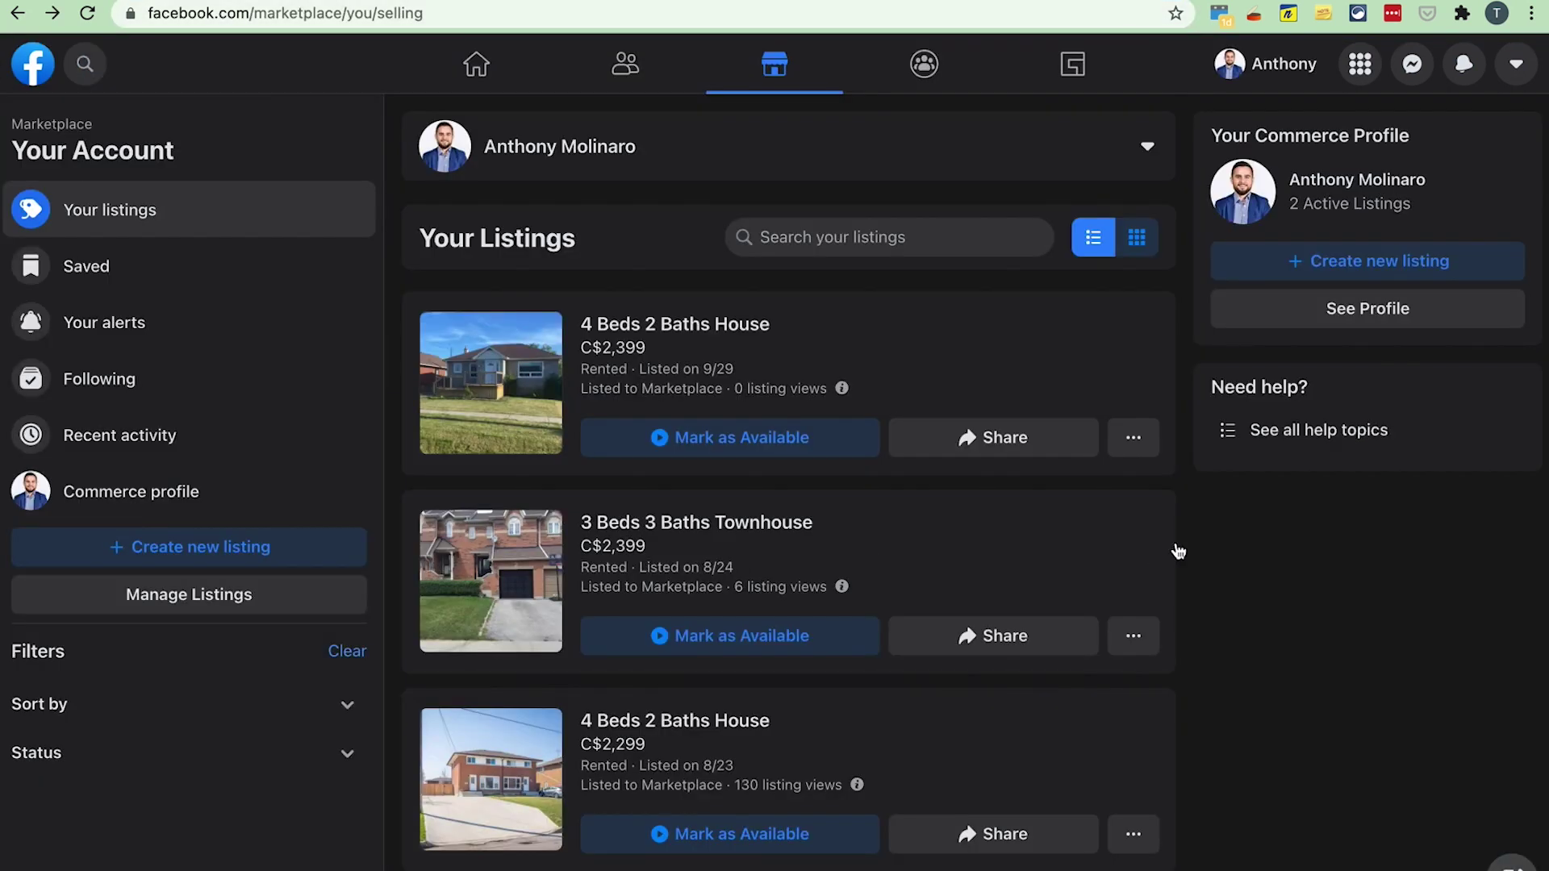
Reopen the rented 4 Beds 2 Baths House listing at C$2,399 and browse through its photos.
{"action": "left_click", "coordinate": [1133, 440]}
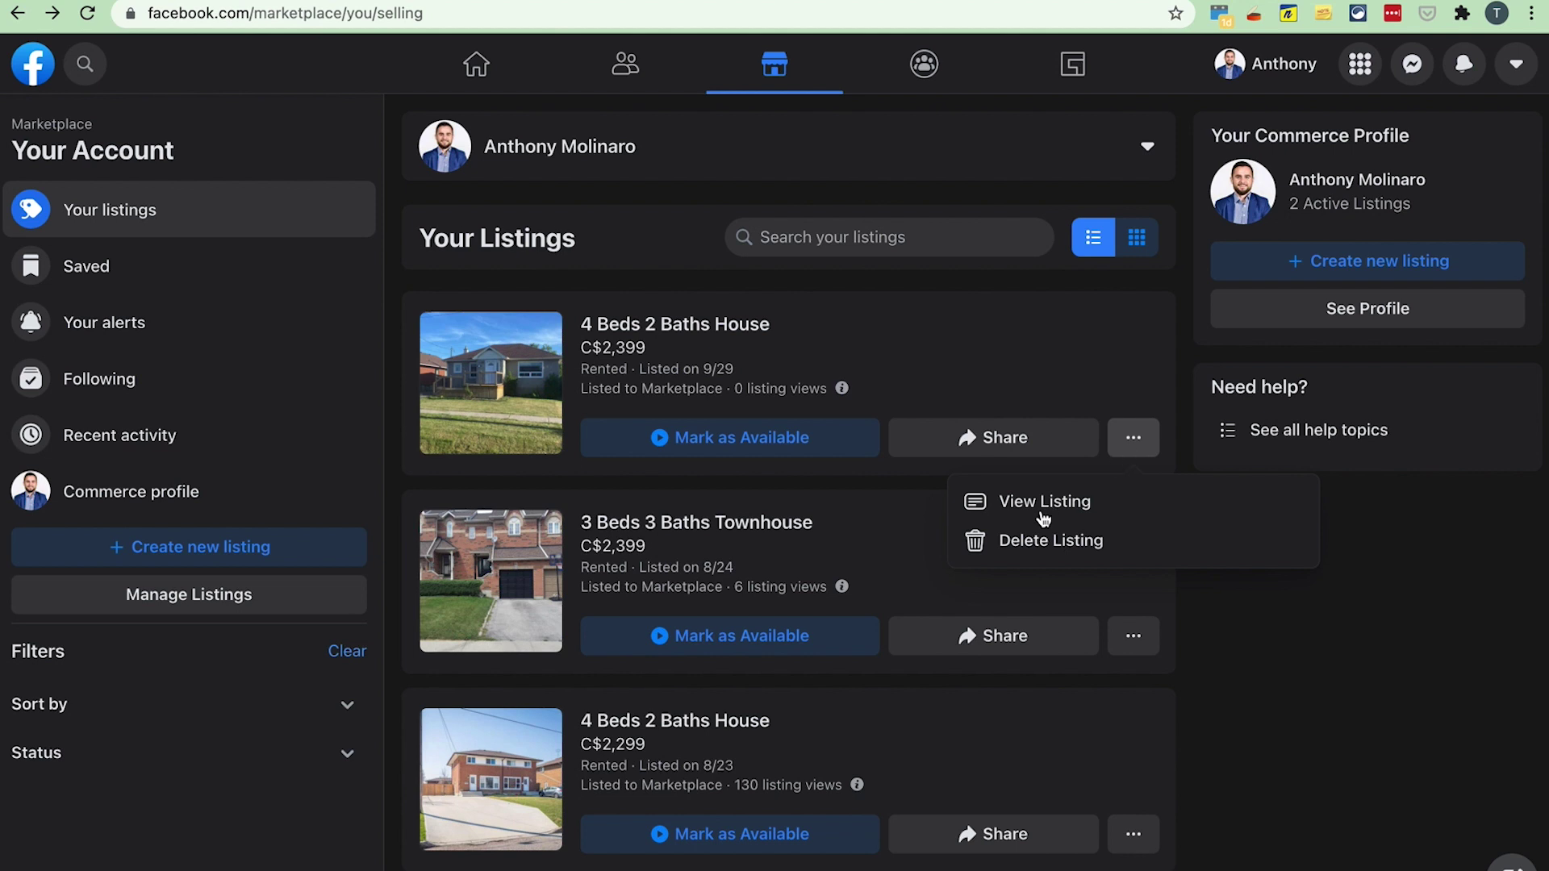
{"action": "left_click", "coordinate": [1042, 519]}
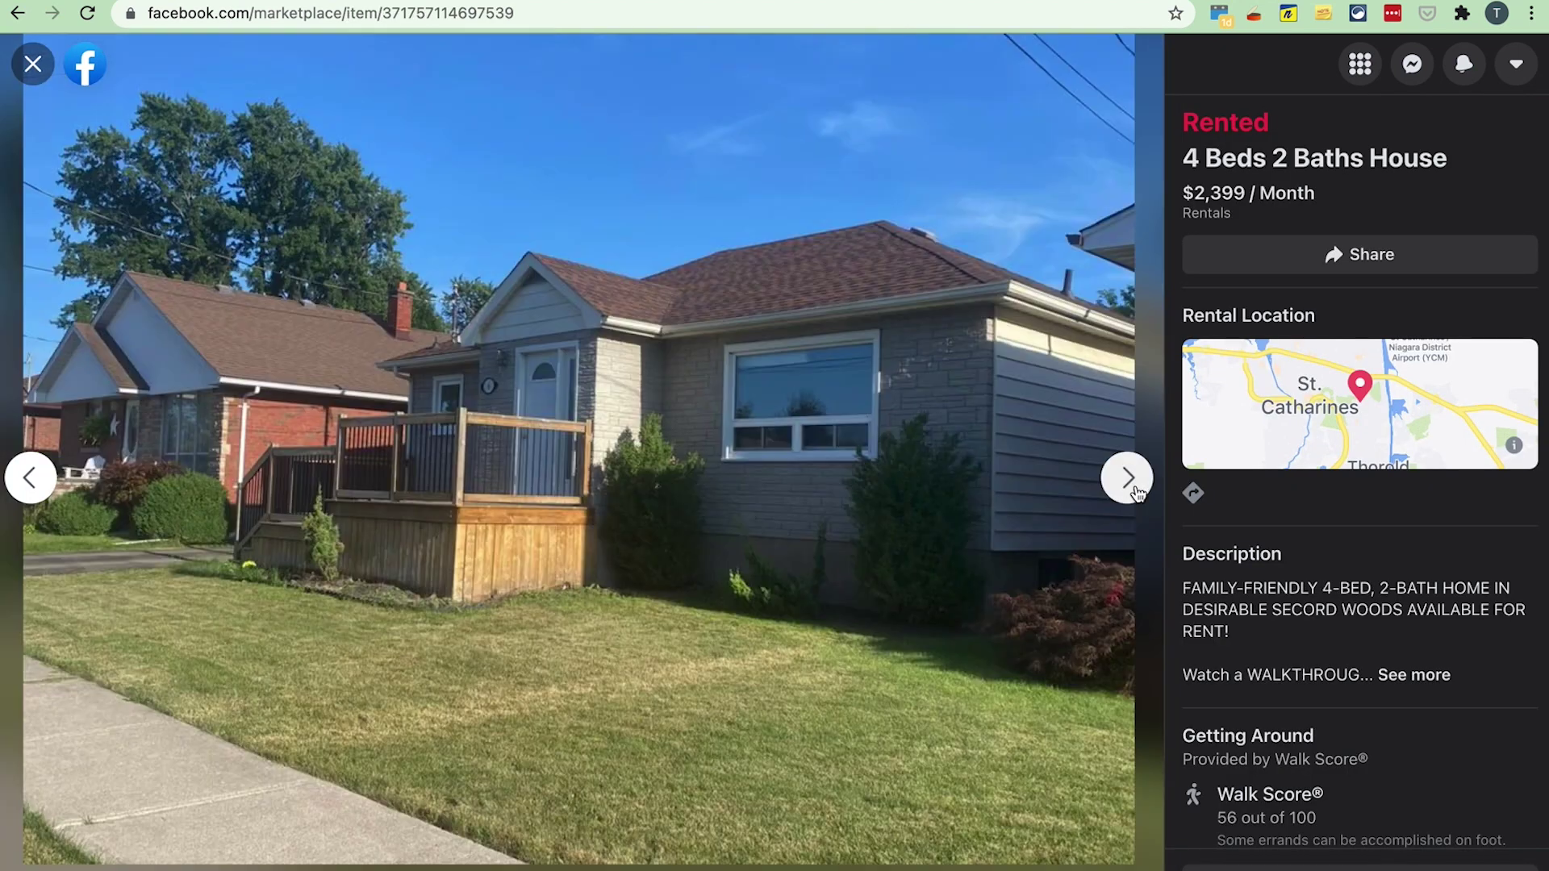
{"action": "left_click", "coordinate": [1128, 478]}
{"action": "left_click", "coordinate": [1128, 478]}
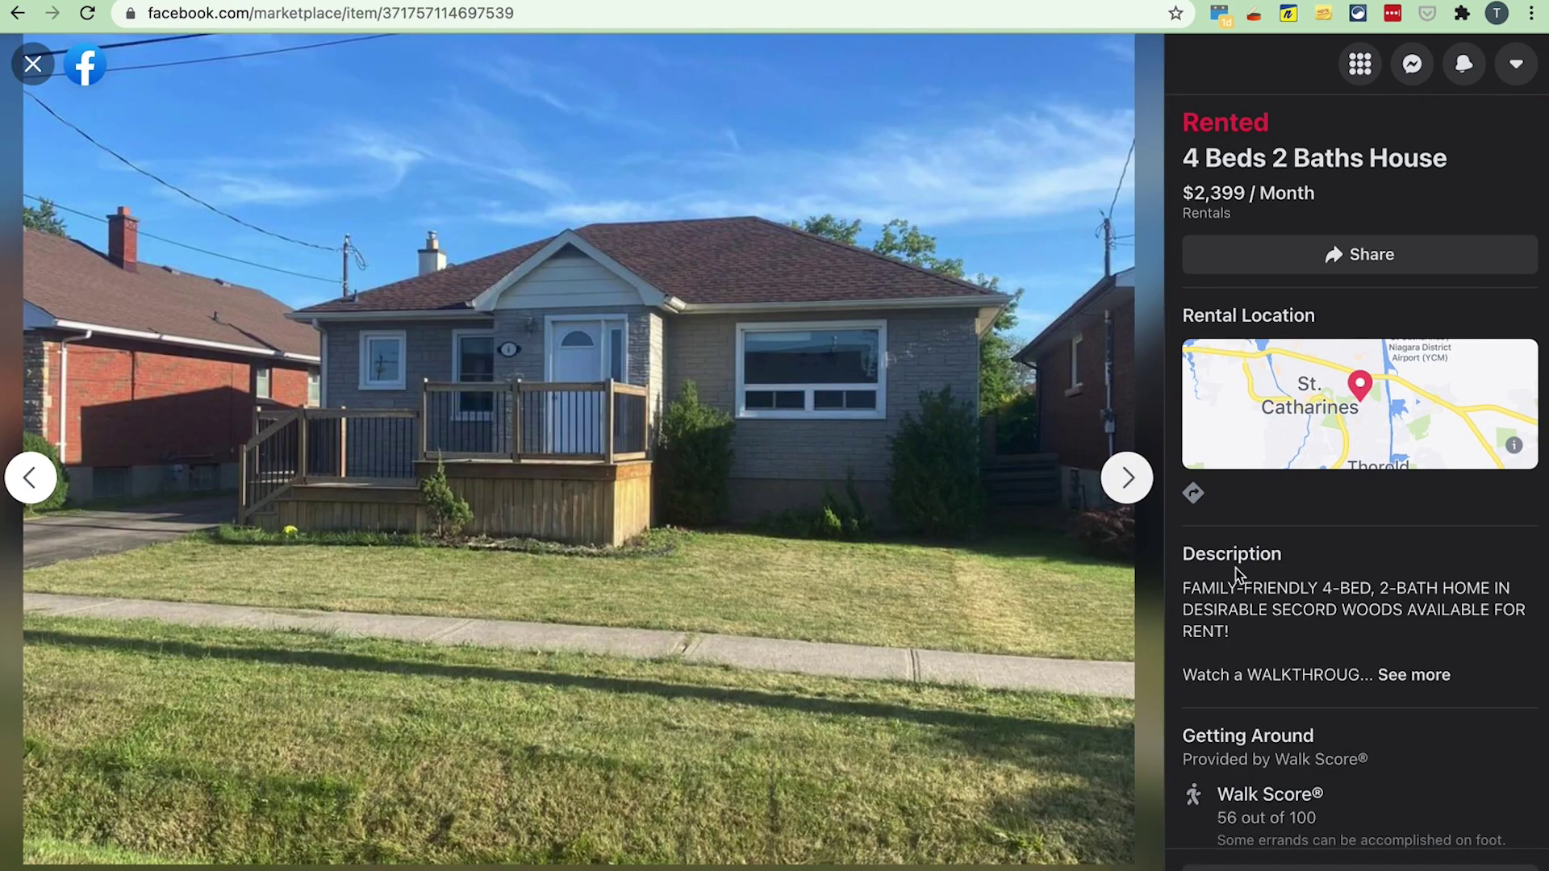
Highlight the description's headline, expand the full description, and review it together with the rental location.
{"action": "scroll", "coordinate": [1398, 727], "scroll_direction": "down", "scroll_amount": 1}
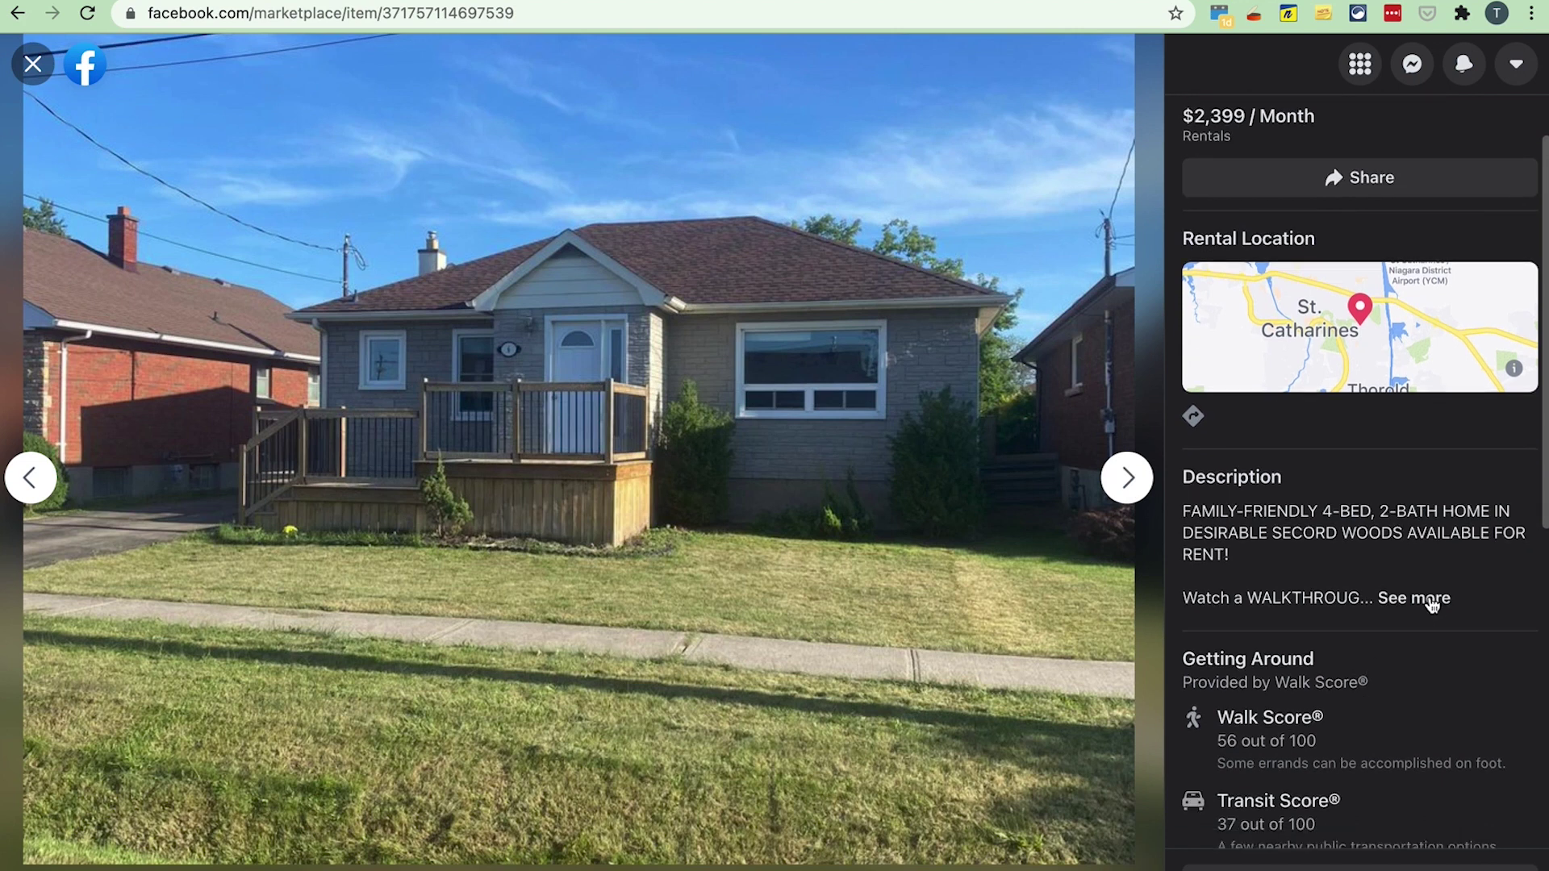
{"action": "left_click_drag", "start_coordinate": [1246, 563], "coordinate": [1183, 513]}
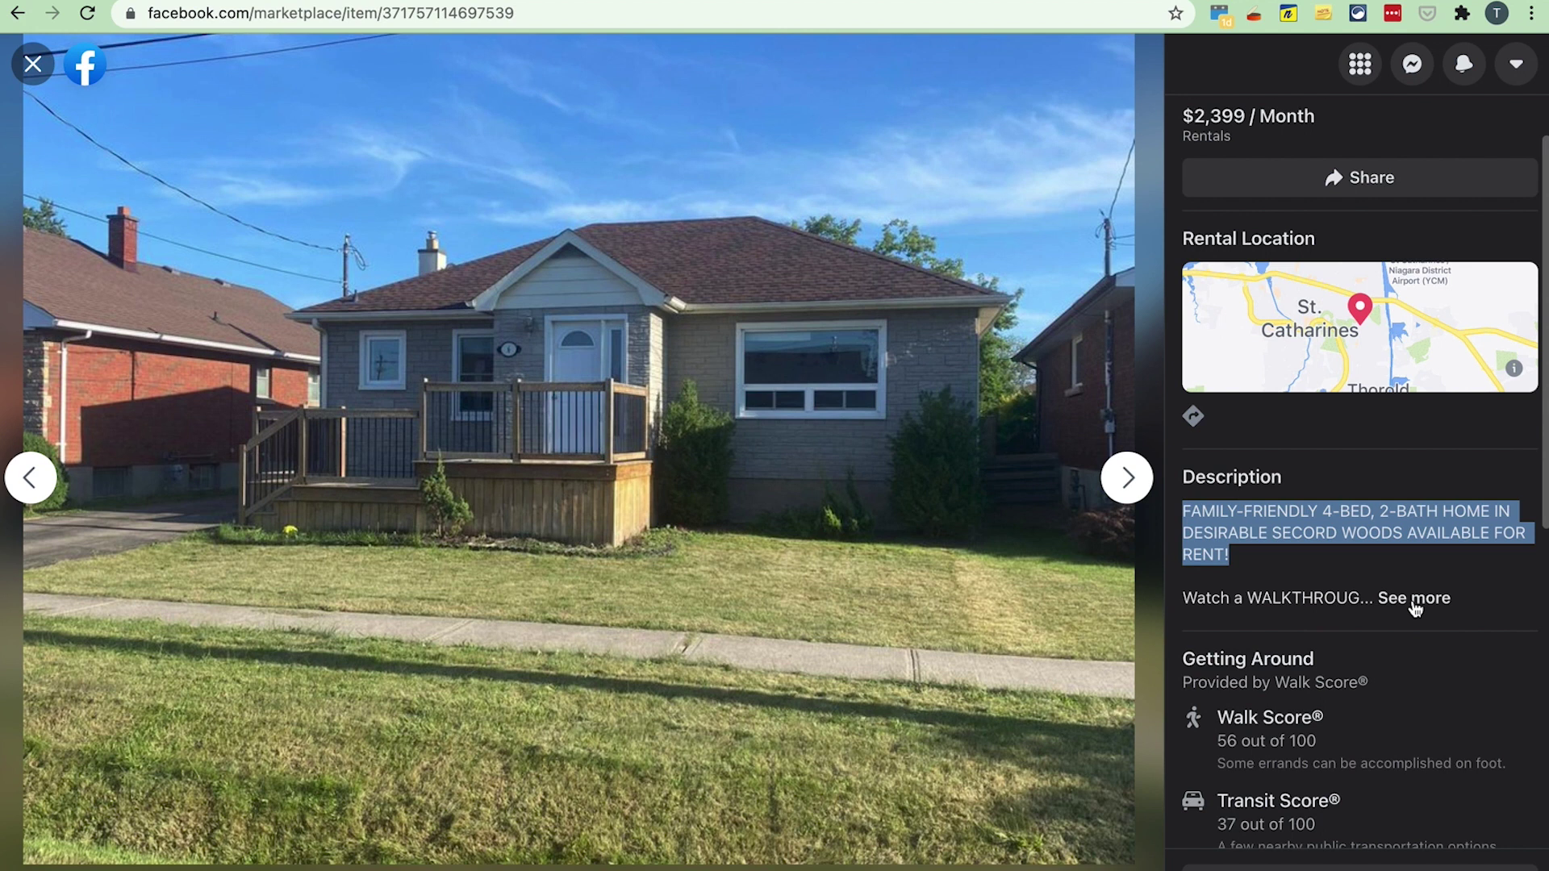
{"action": "left_click_drag", "start_coordinate": [1242, 559], "coordinate": [1182, 512]}
{"action": "left_click", "coordinate": [1412, 600]}
{"action": "scroll", "coordinate": [1276, 595], "scroll_direction": "down", "scroll_amount": 1}
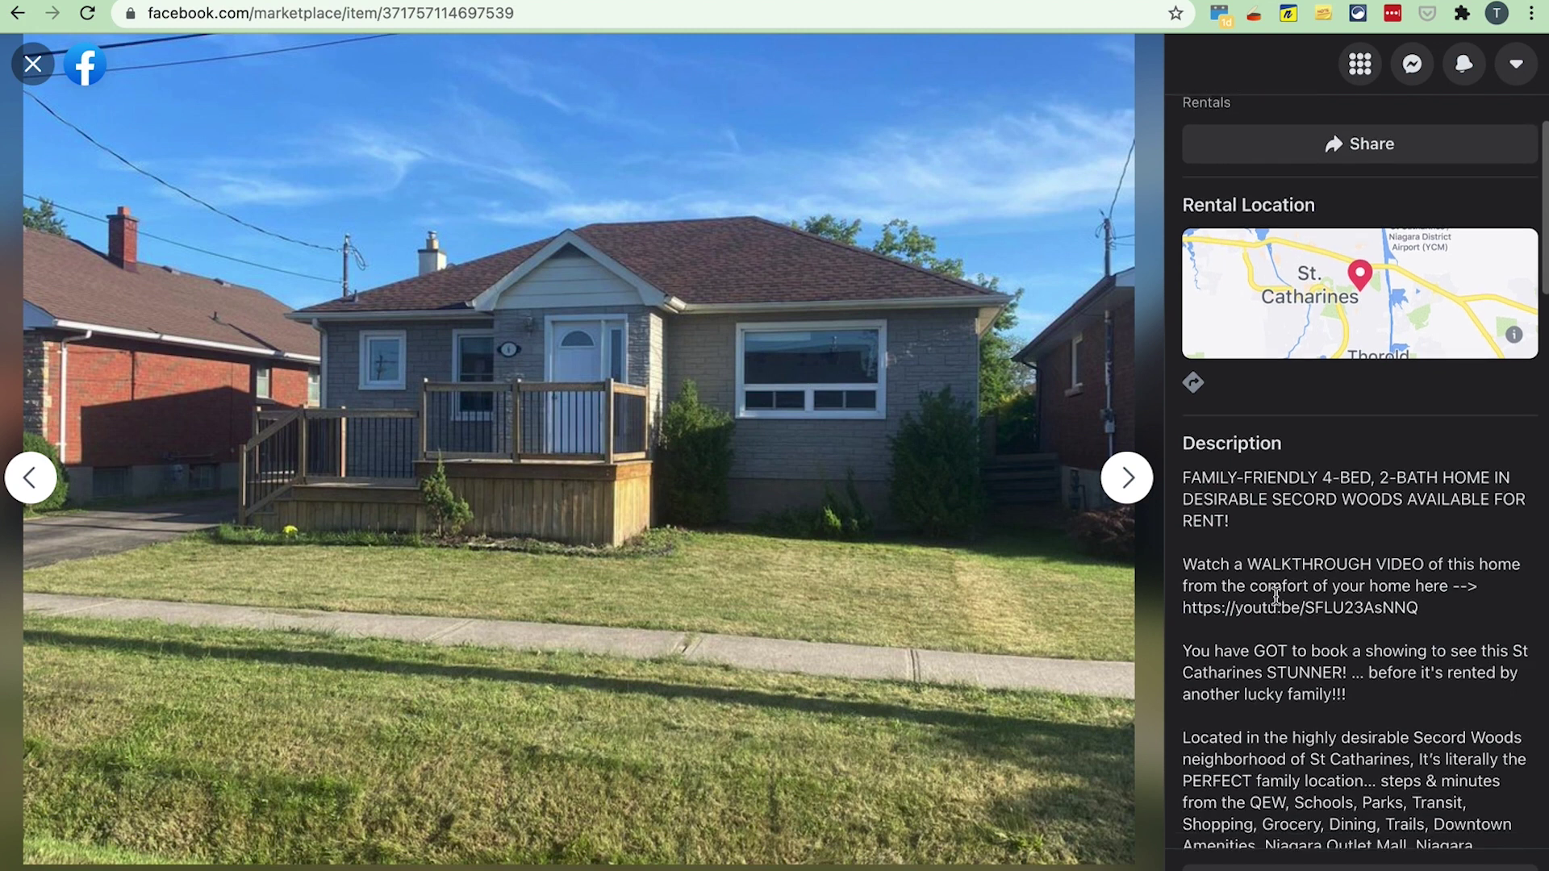
{"action": "scroll", "coordinate": [1276, 595], "scroll_direction": "up", "scroll_amount": 2}
{"action": "scroll", "coordinate": [1275, 595], "scroll_direction": "down", "scroll_amount": 1}
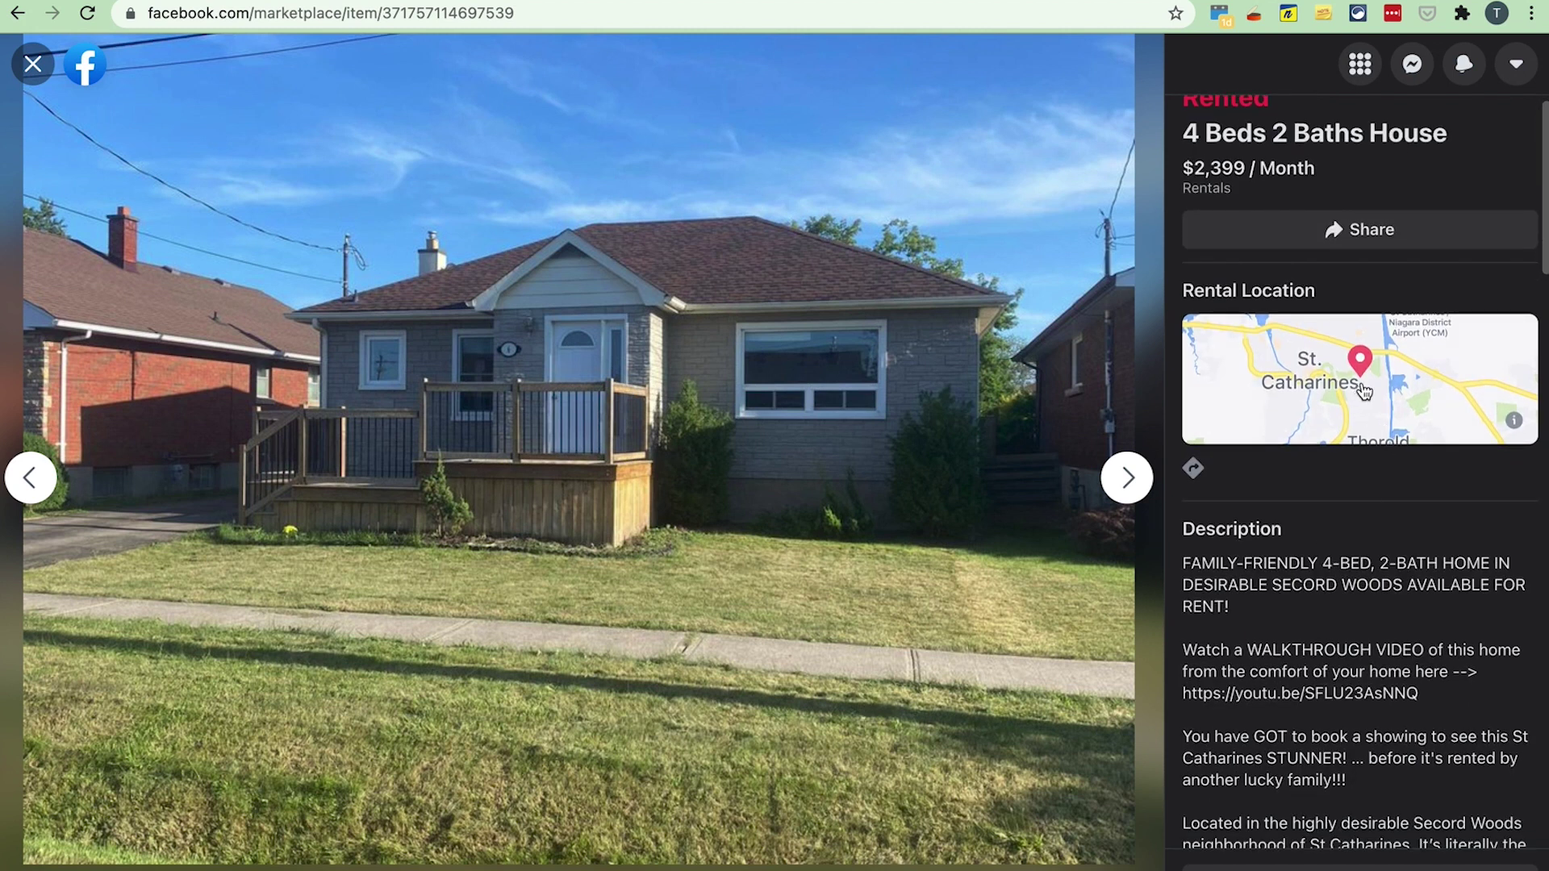
{"action": "scroll", "coordinate": [1360, 556], "scroll_direction": "down", "scroll_amount": 2}
{"action": "scroll", "coordinate": [1364, 565], "scroll_direction": "down", "scroll_amount": 2}
{"action": "scroll", "coordinate": [1363, 565], "scroll_direction": "up", "scroll_amount": 3}
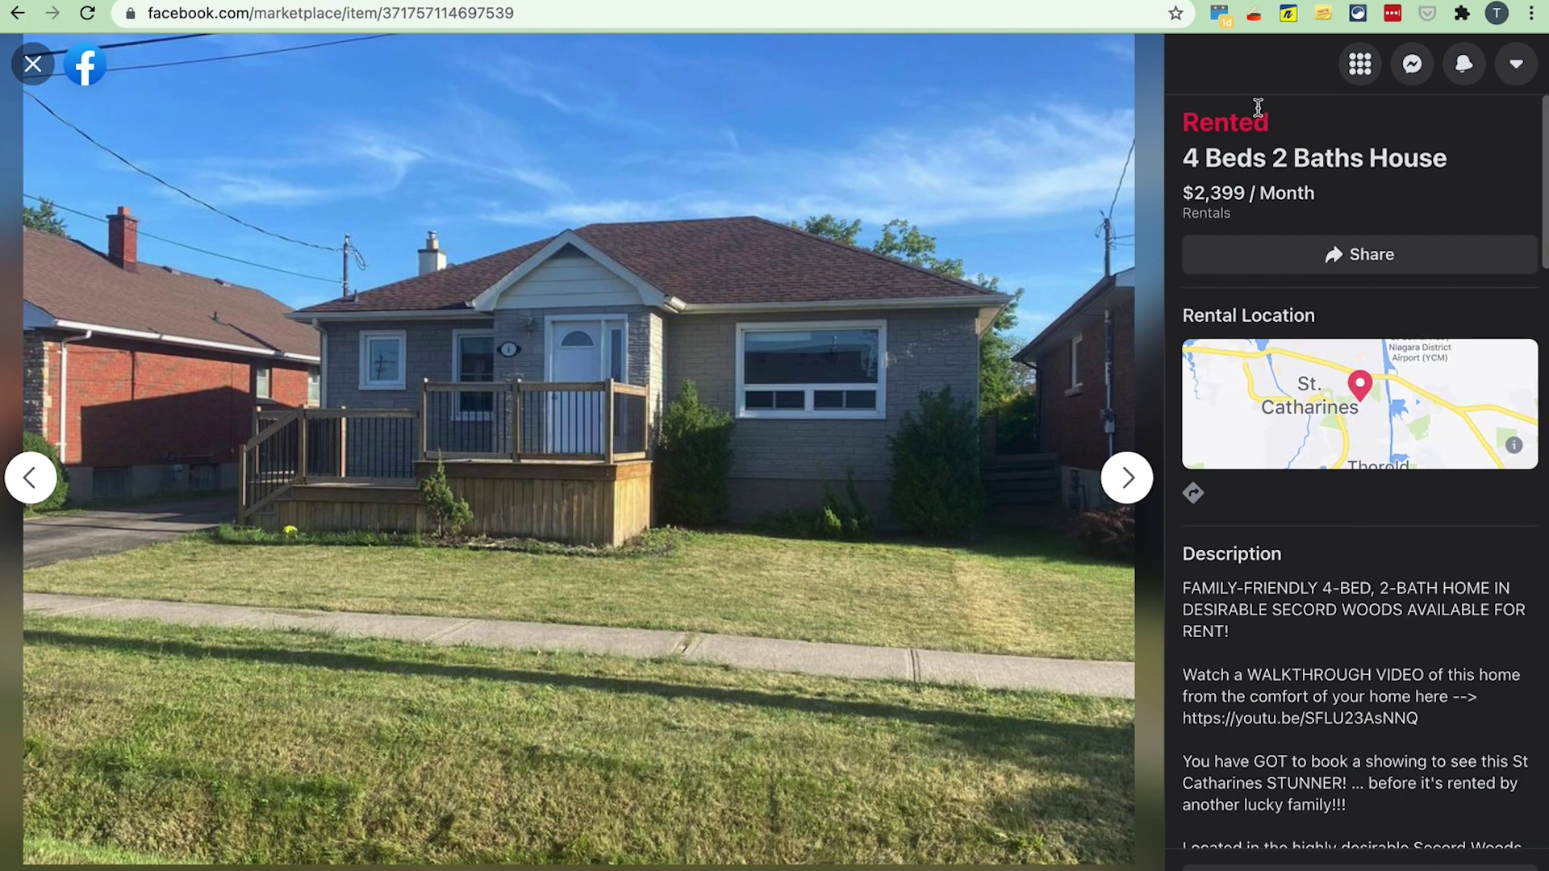
Highlight the Rented status and examine the whole listing, from the description through the transit details to the seller information.
{"action": "double_click", "coordinate": [1227, 122]}
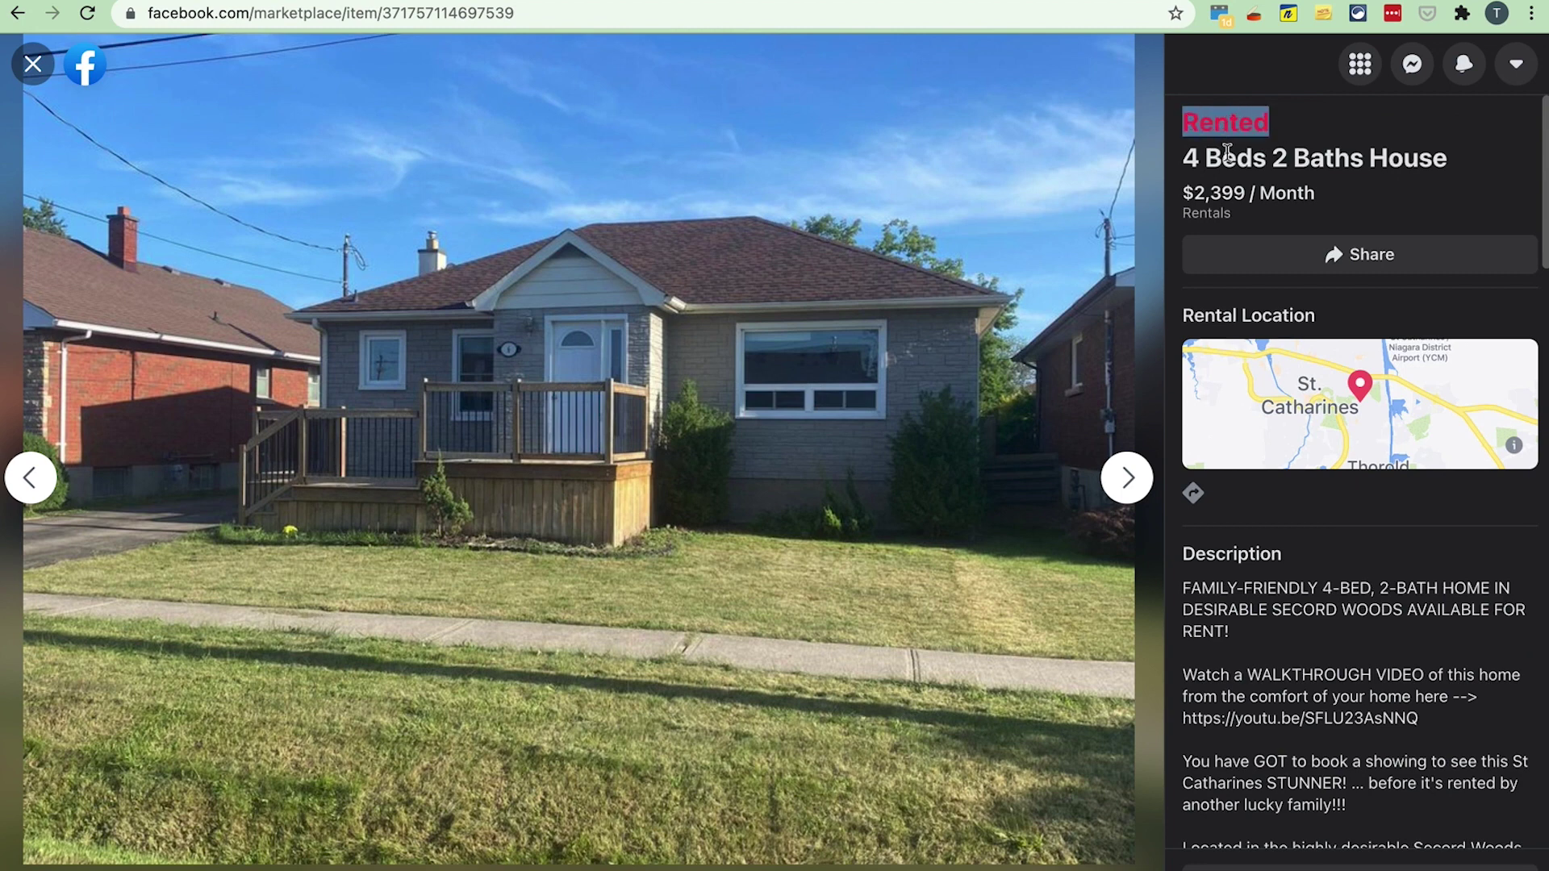
{"action": "scroll", "coordinate": [1317, 681], "scroll_direction": "down", "scroll_amount": 1}
{"action": "scroll", "coordinate": [1317, 681], "scroll_direction": "down", "scroll_amount": 12}
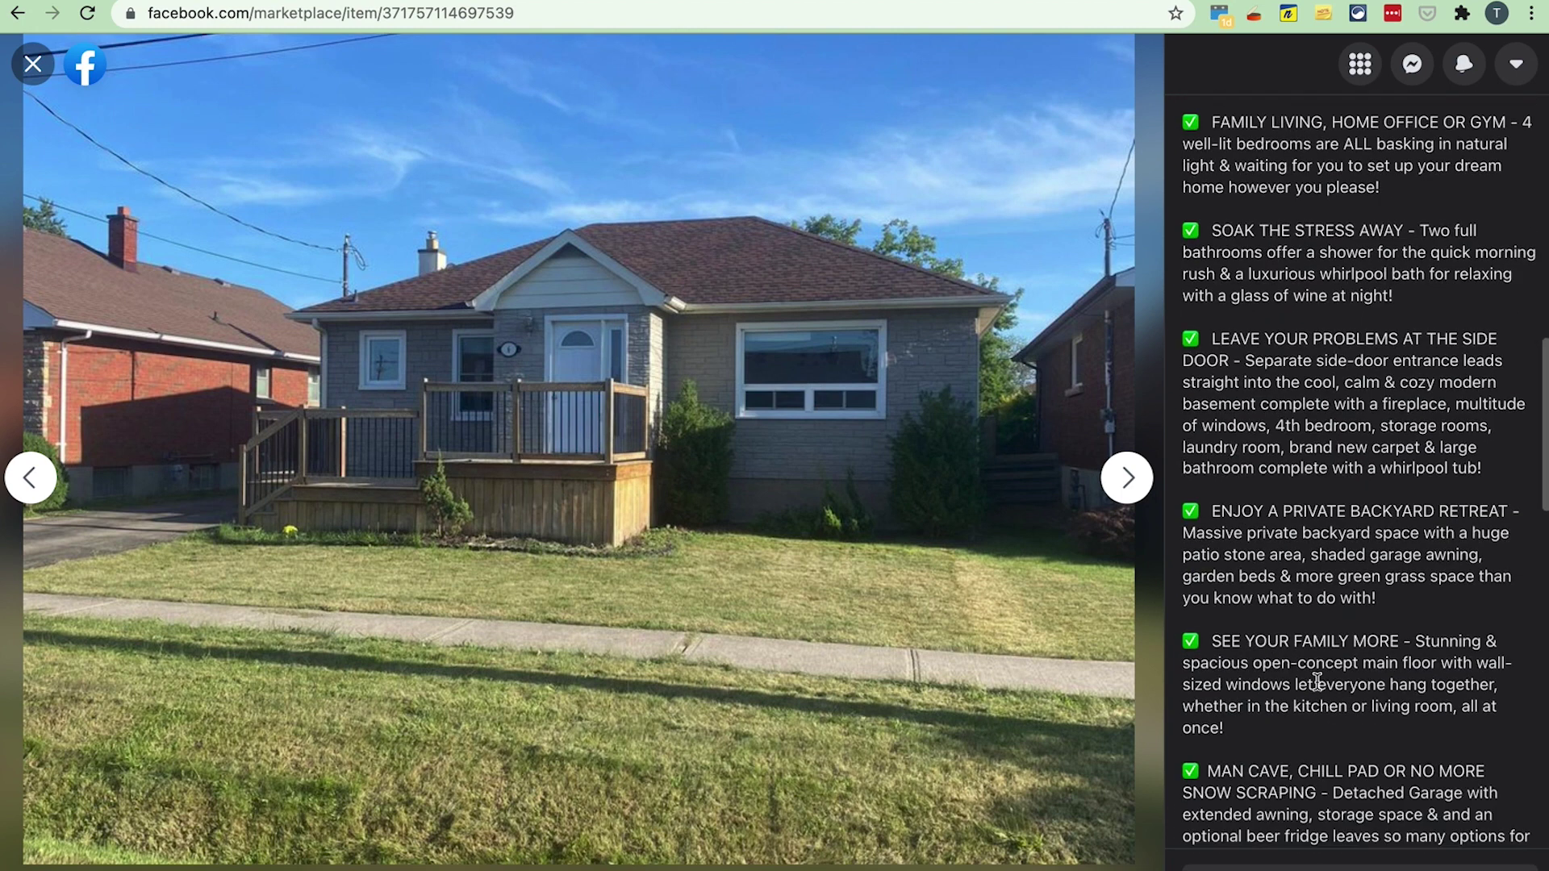
{"action": "scroll", "coordinate": [1318, 682], "scroll_direction": "down", "scroll_amount": 10}
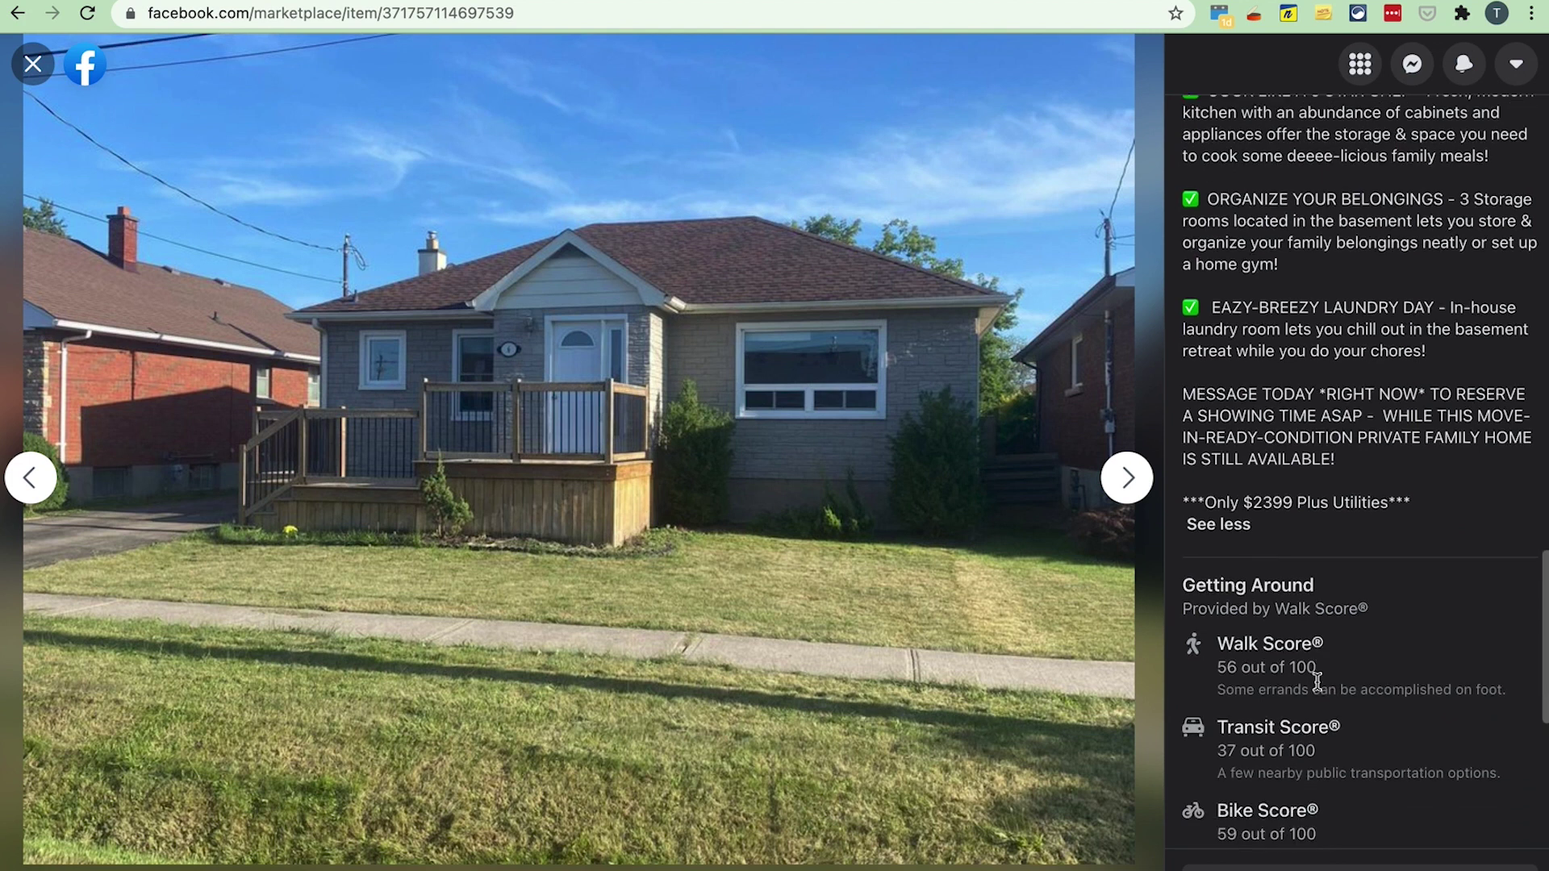
{"action": "scroll", "coordinate": [1317, 685], "scroll_direction": "down", "scroll_amount": 4}
{"action": "scroll", "coordinate": [1318, 686], "scroll_direction": "up", "scroll_amount": 20}
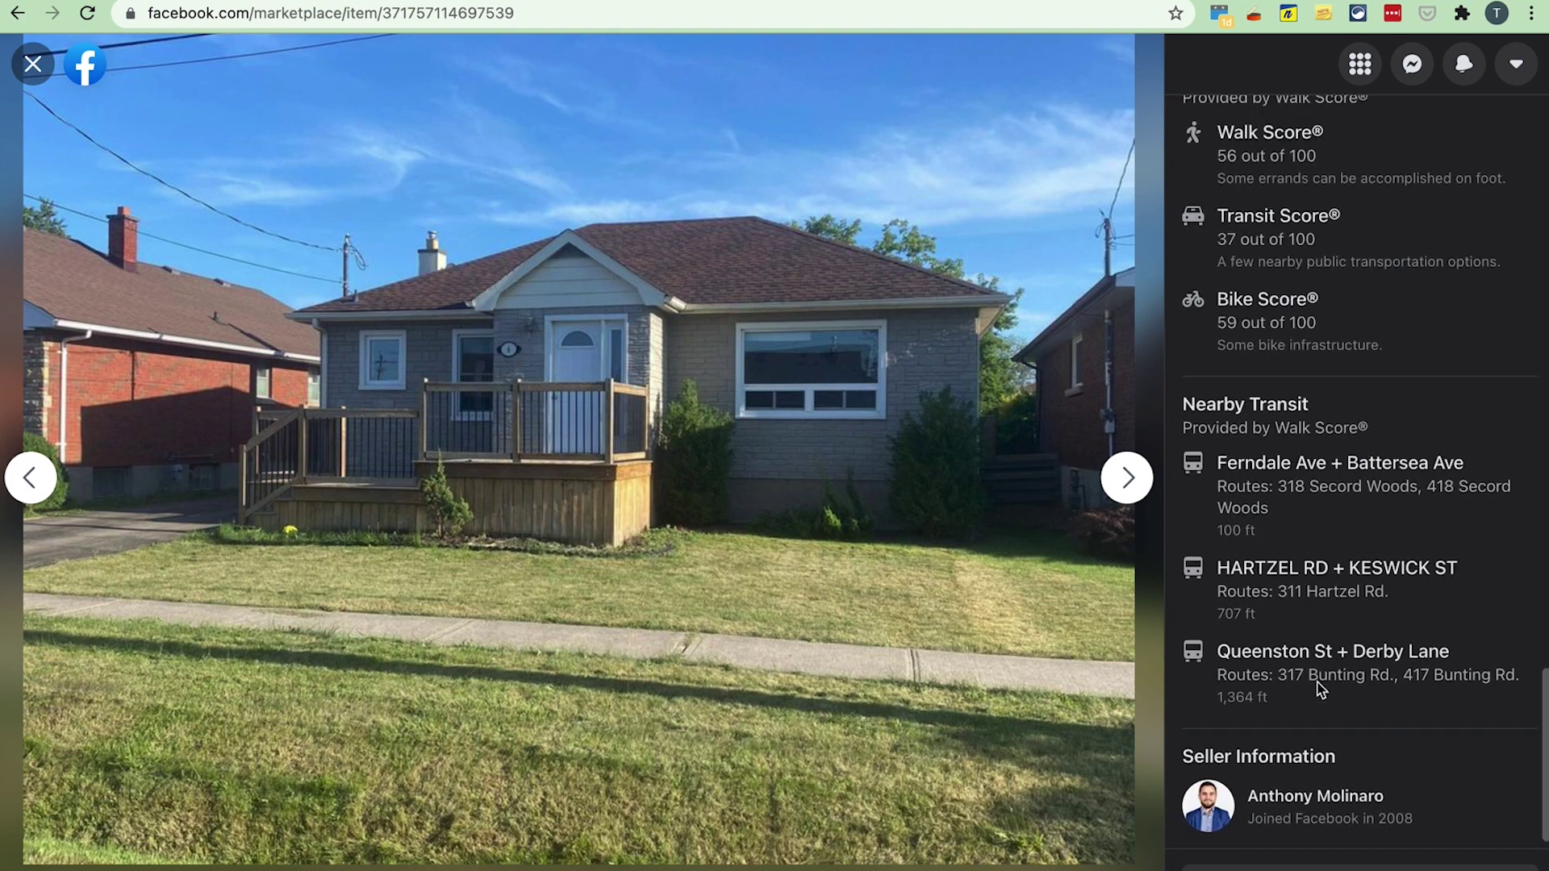
{"action": "scroll", "coordinate": [1388, 626], "scroll_direction": "up", "scroll_amount": 1}
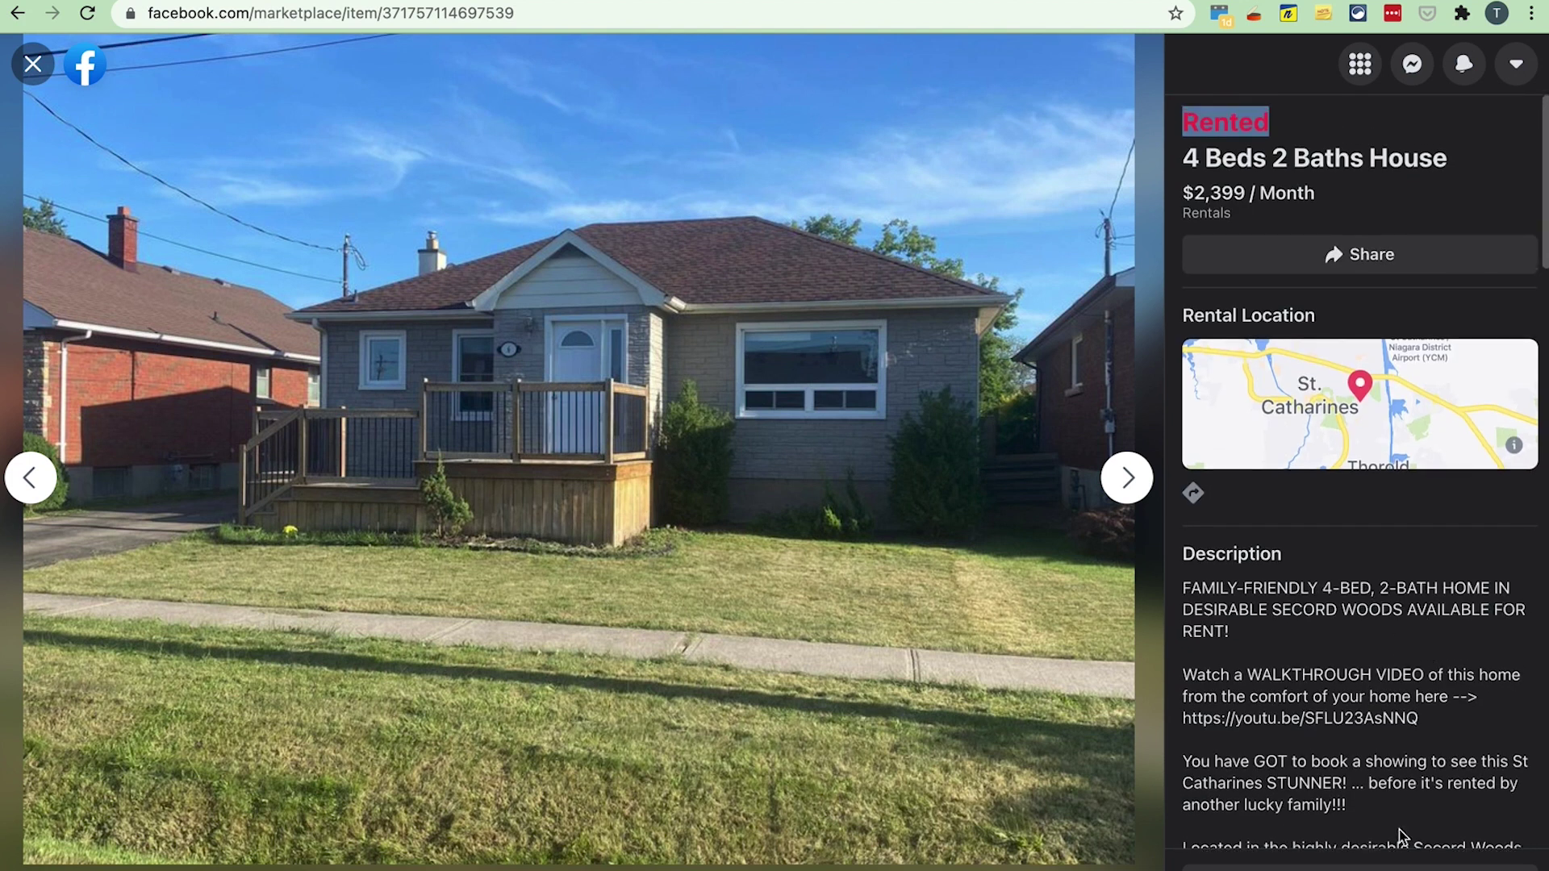
Return to the listings overview and check the Marketplace conversations in Messenger.
{"action": "left_click", "coordinate": [33, 64]}
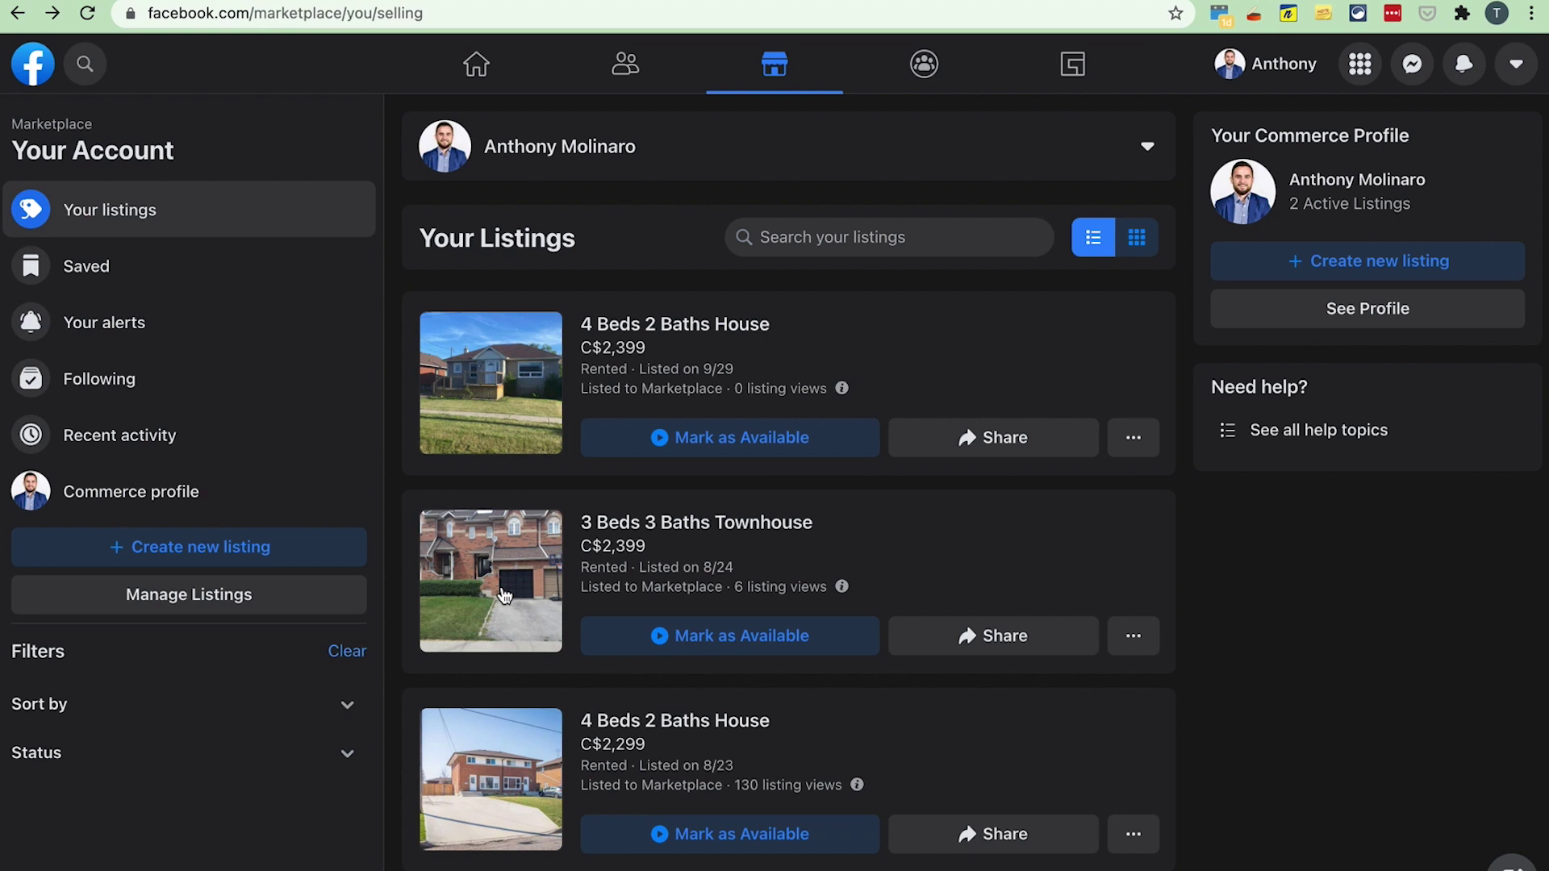
{"action": "left_click", "coordinate": [1412, 71]}
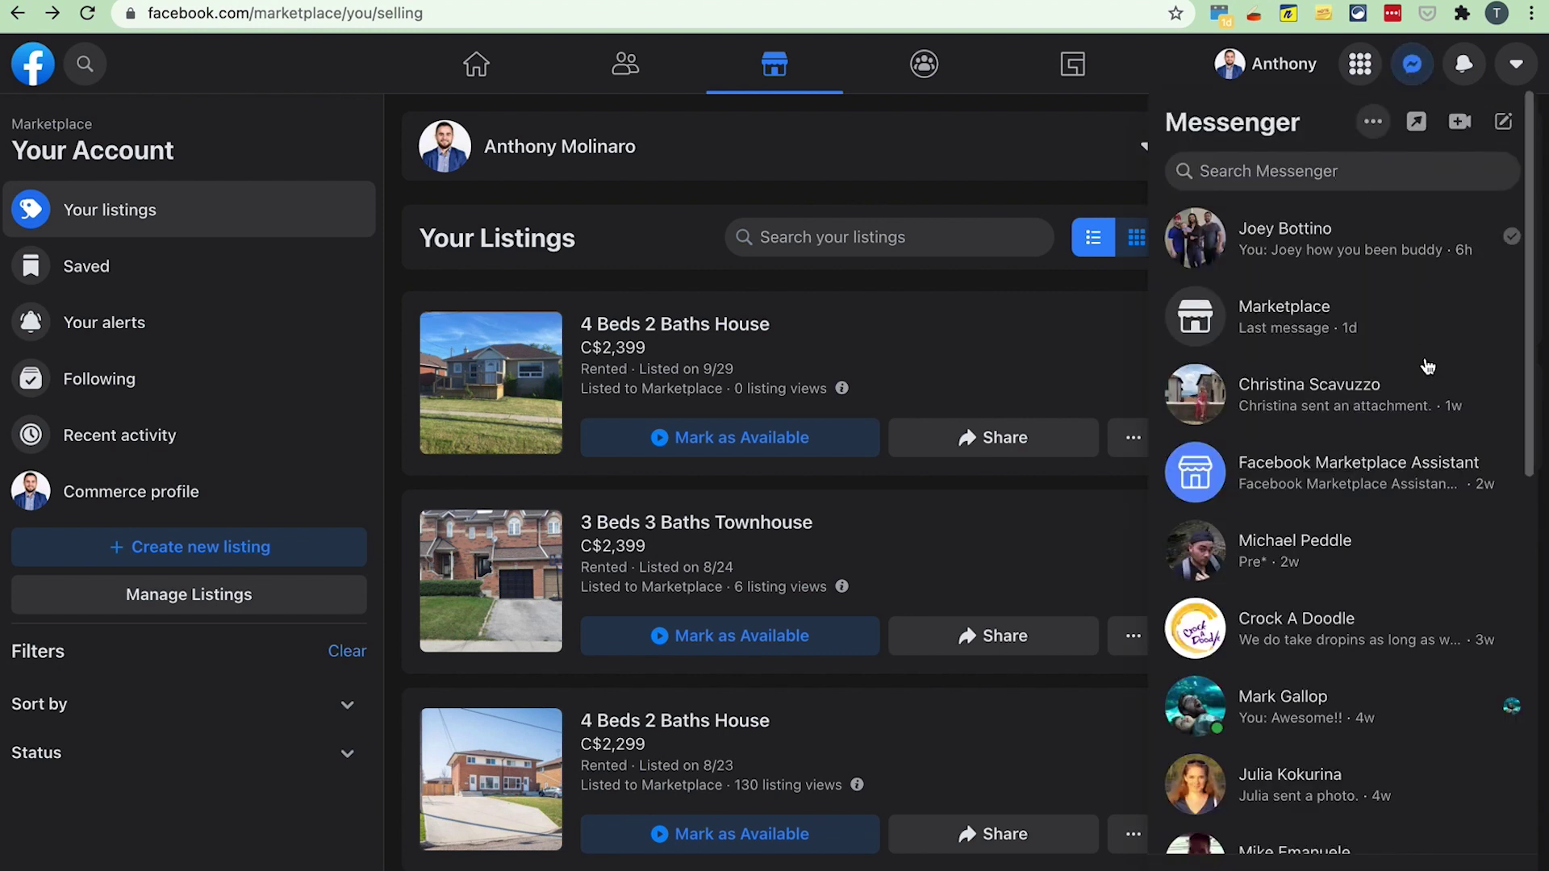
{"action": "left_click", "coordinate": [1313, 321]}
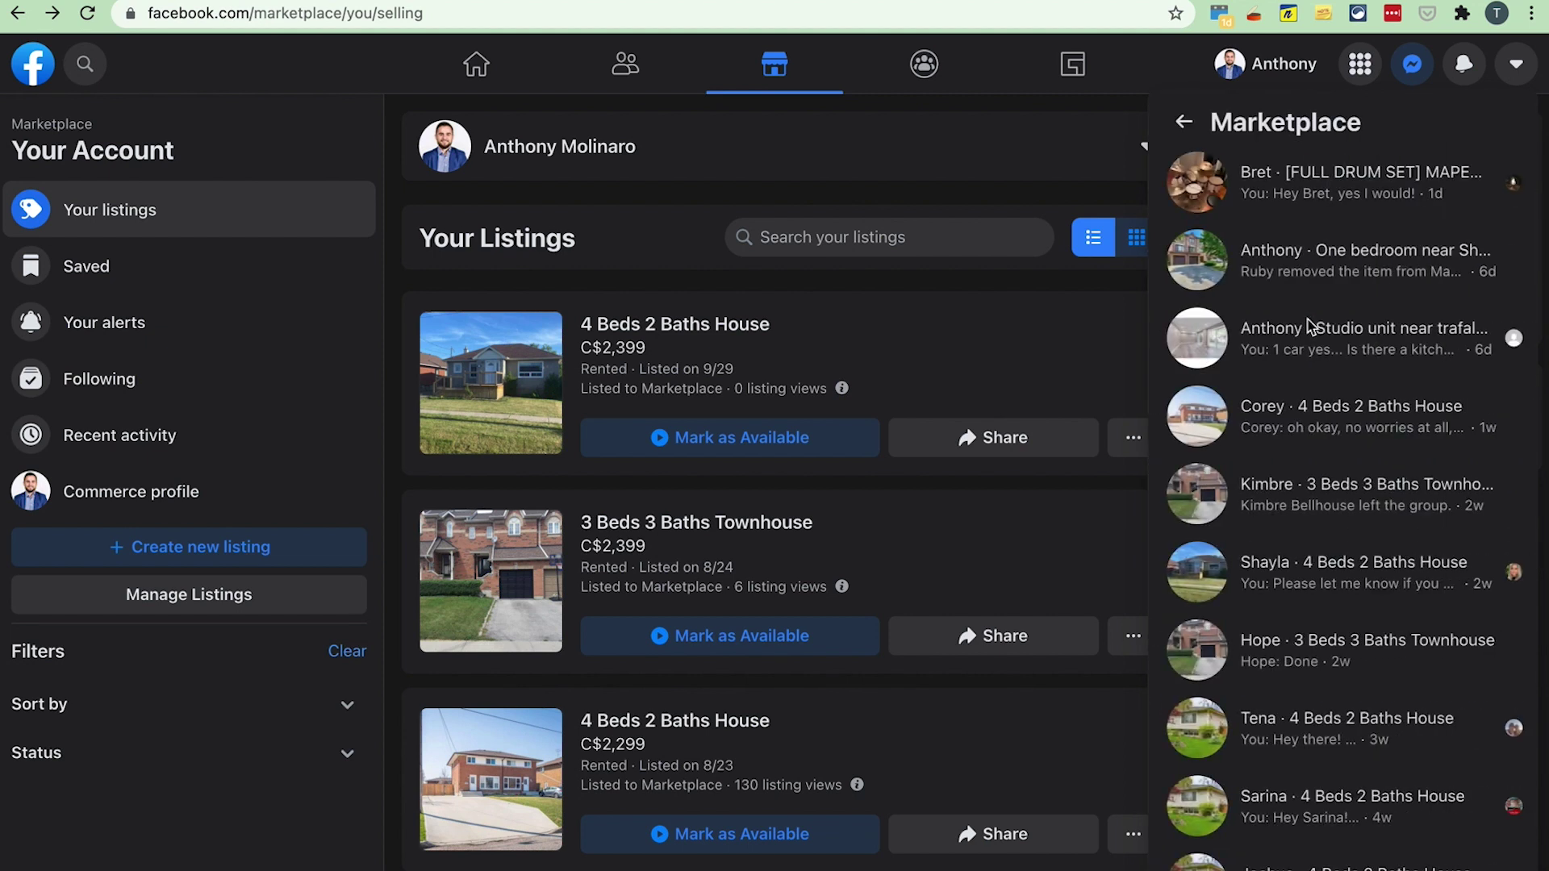
{"action": "left_click", "coordinate": [1184, 122]}
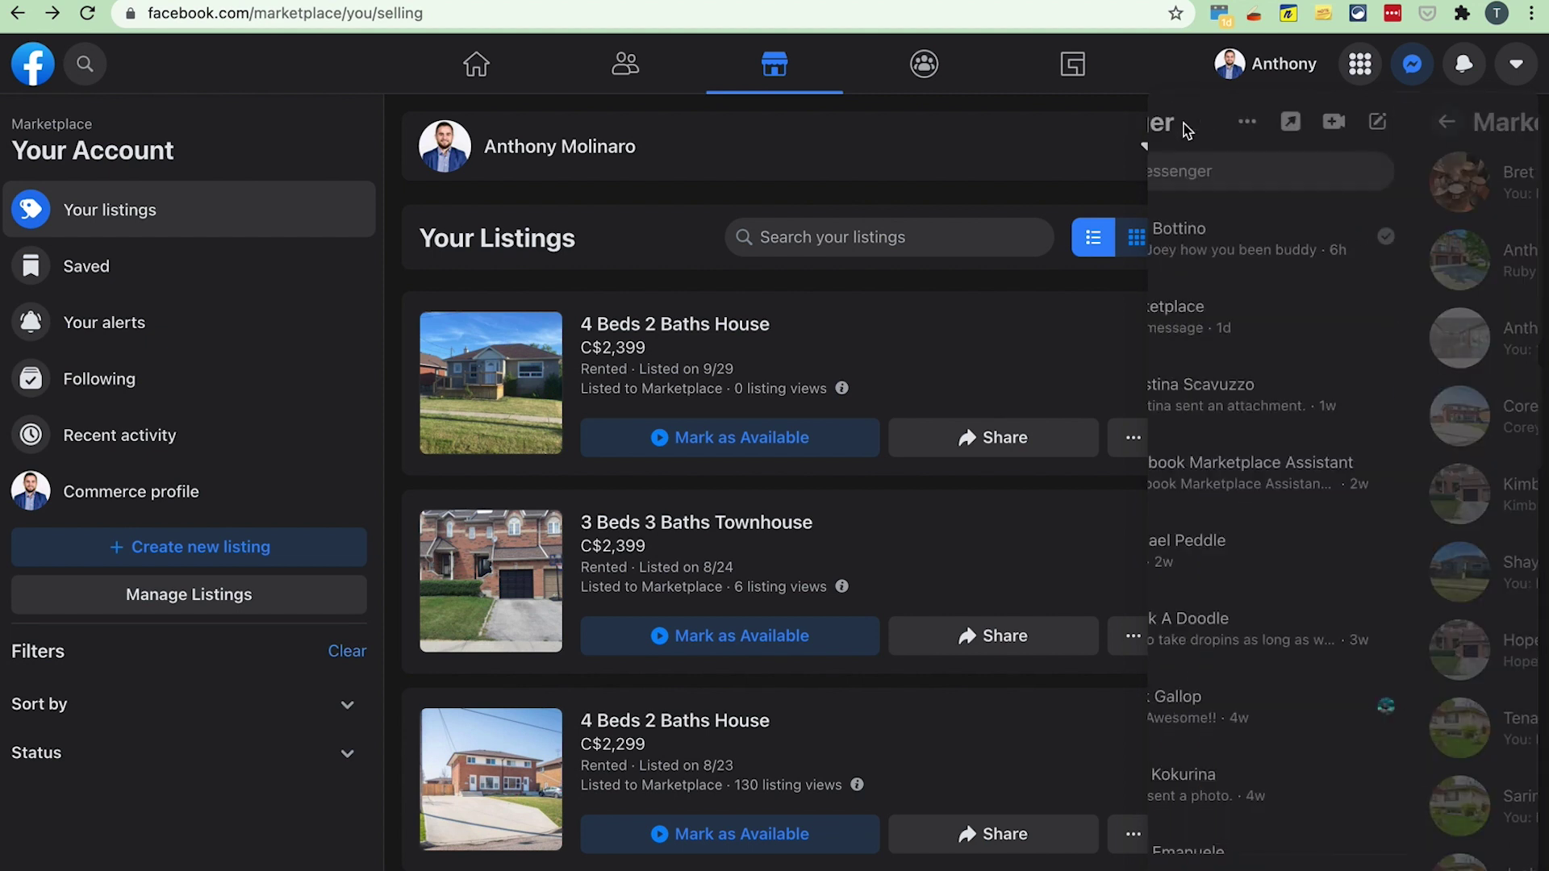
{"action": "left_click", "coordinate": [1156, 51]}
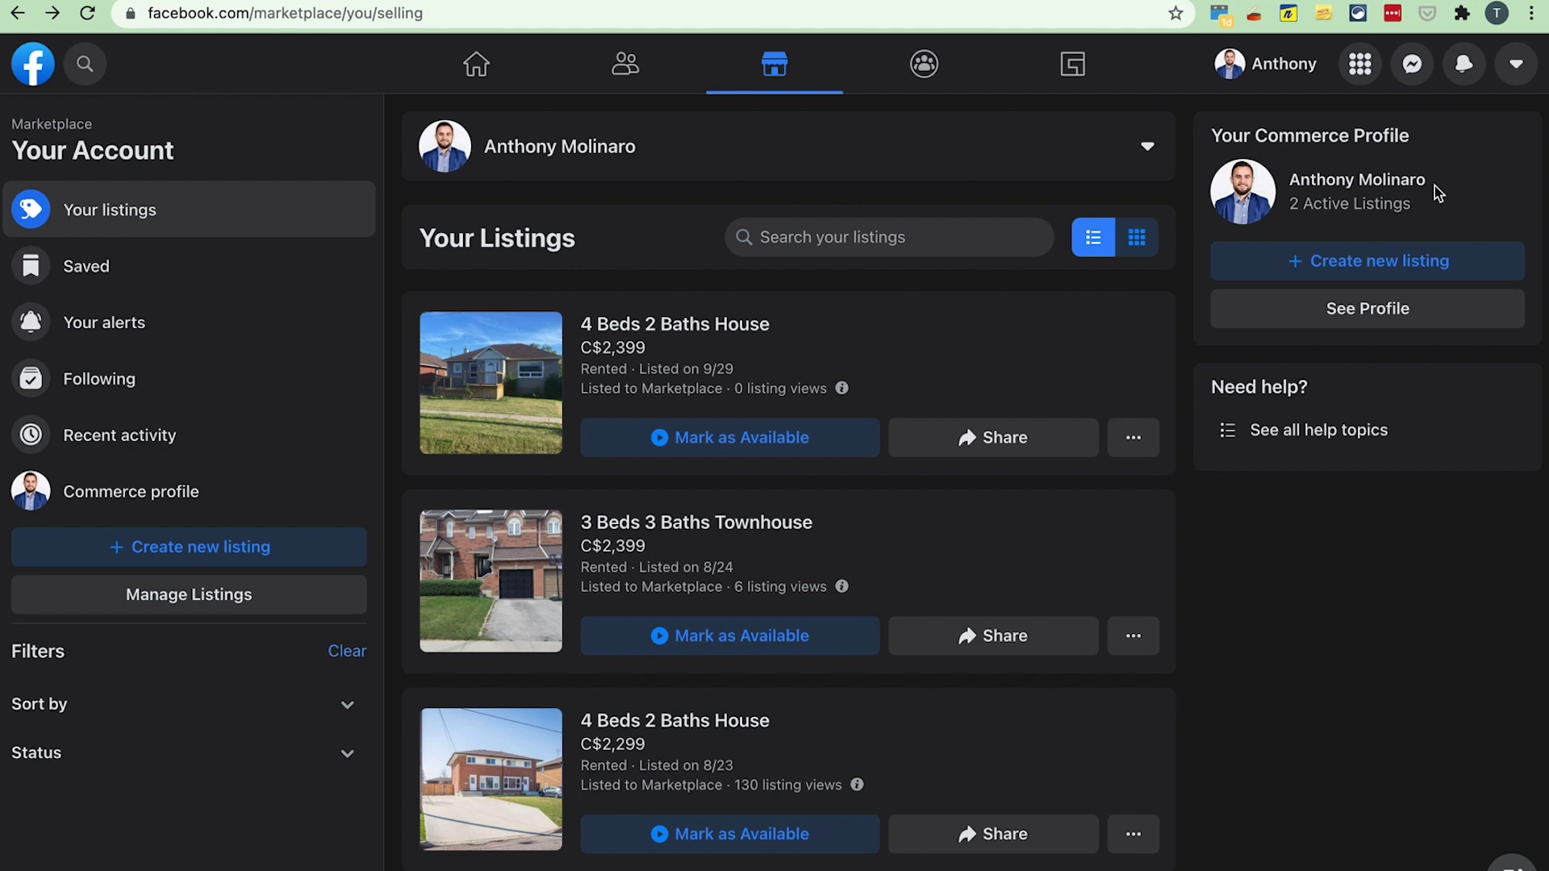
Check the additional options of the rented 4 Beds 2 Baths House listing and switch to the neighbouring desktop.
{"action": "left_click", "coordinate": [1144, 440]}
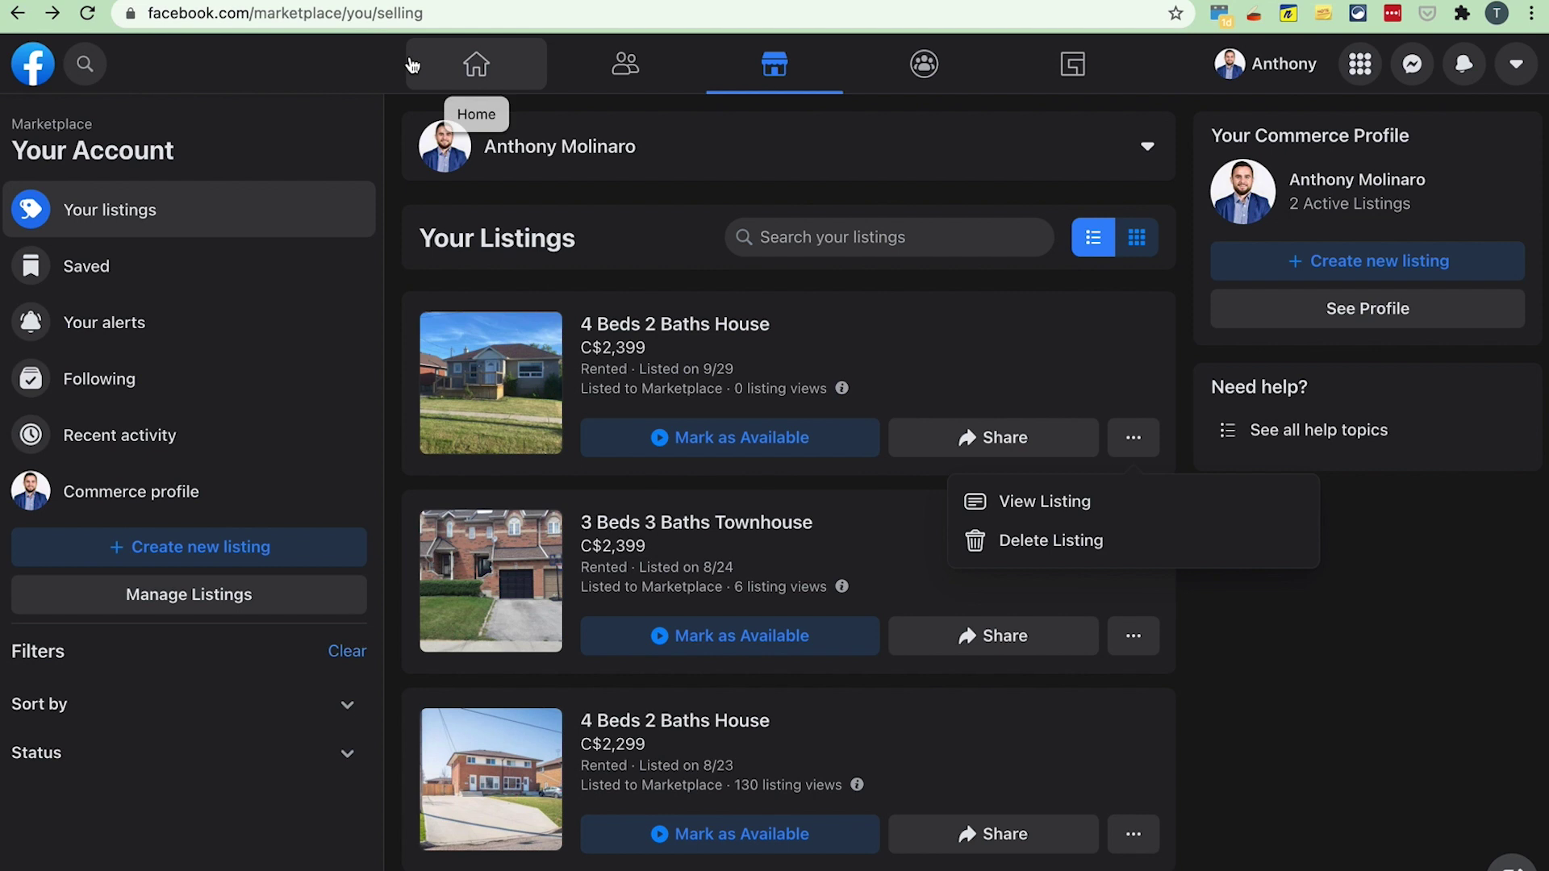
{"action": "left_click", "coordinate": [350, 190]}
{"action": "key", "text": "ctrl+Left"}
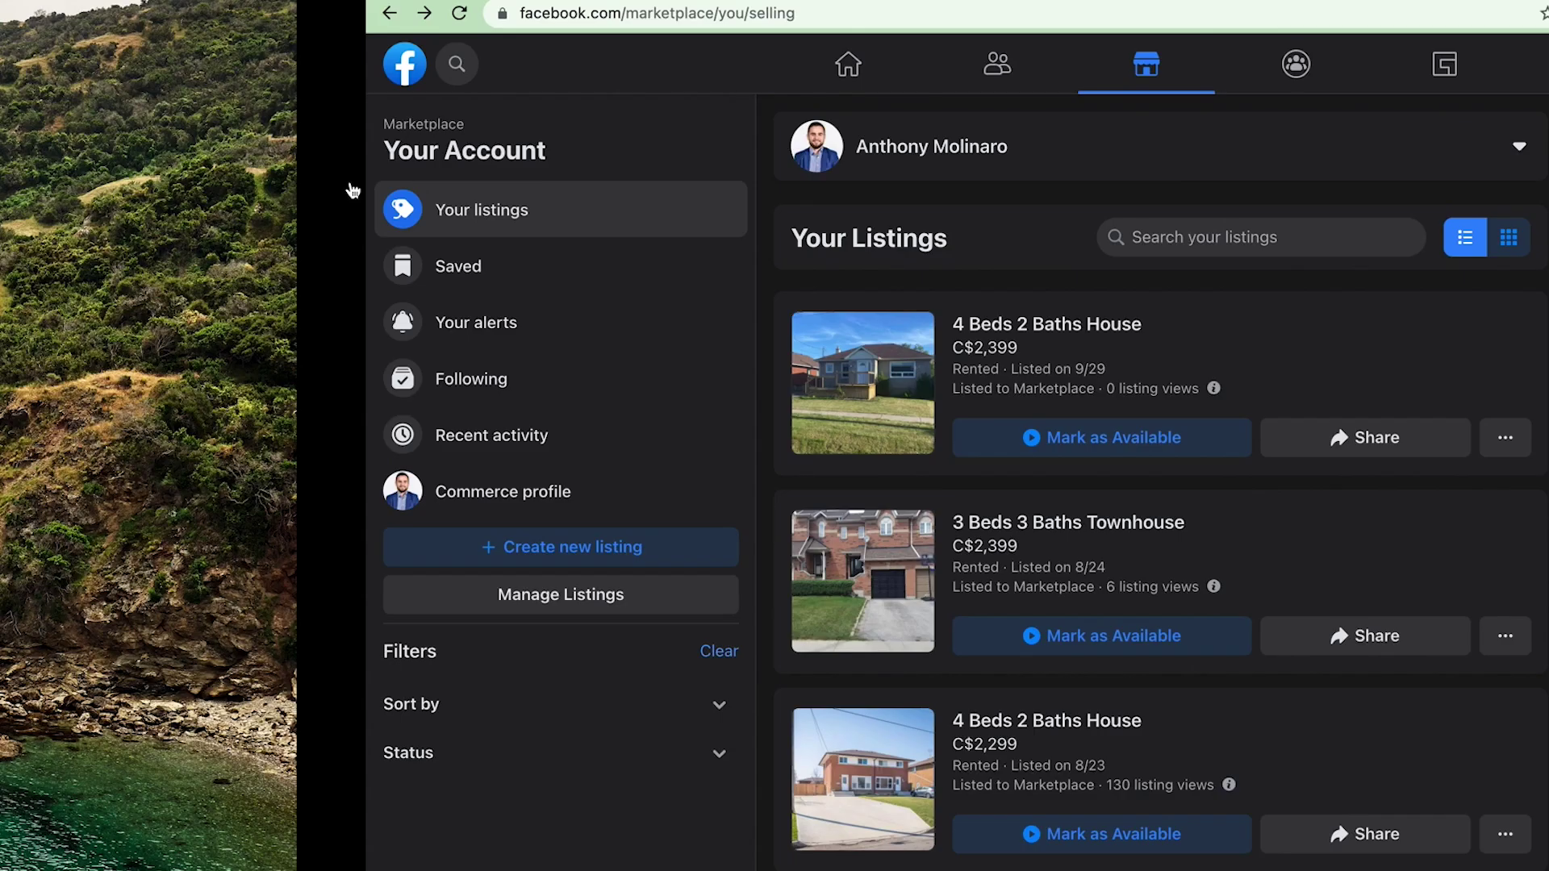